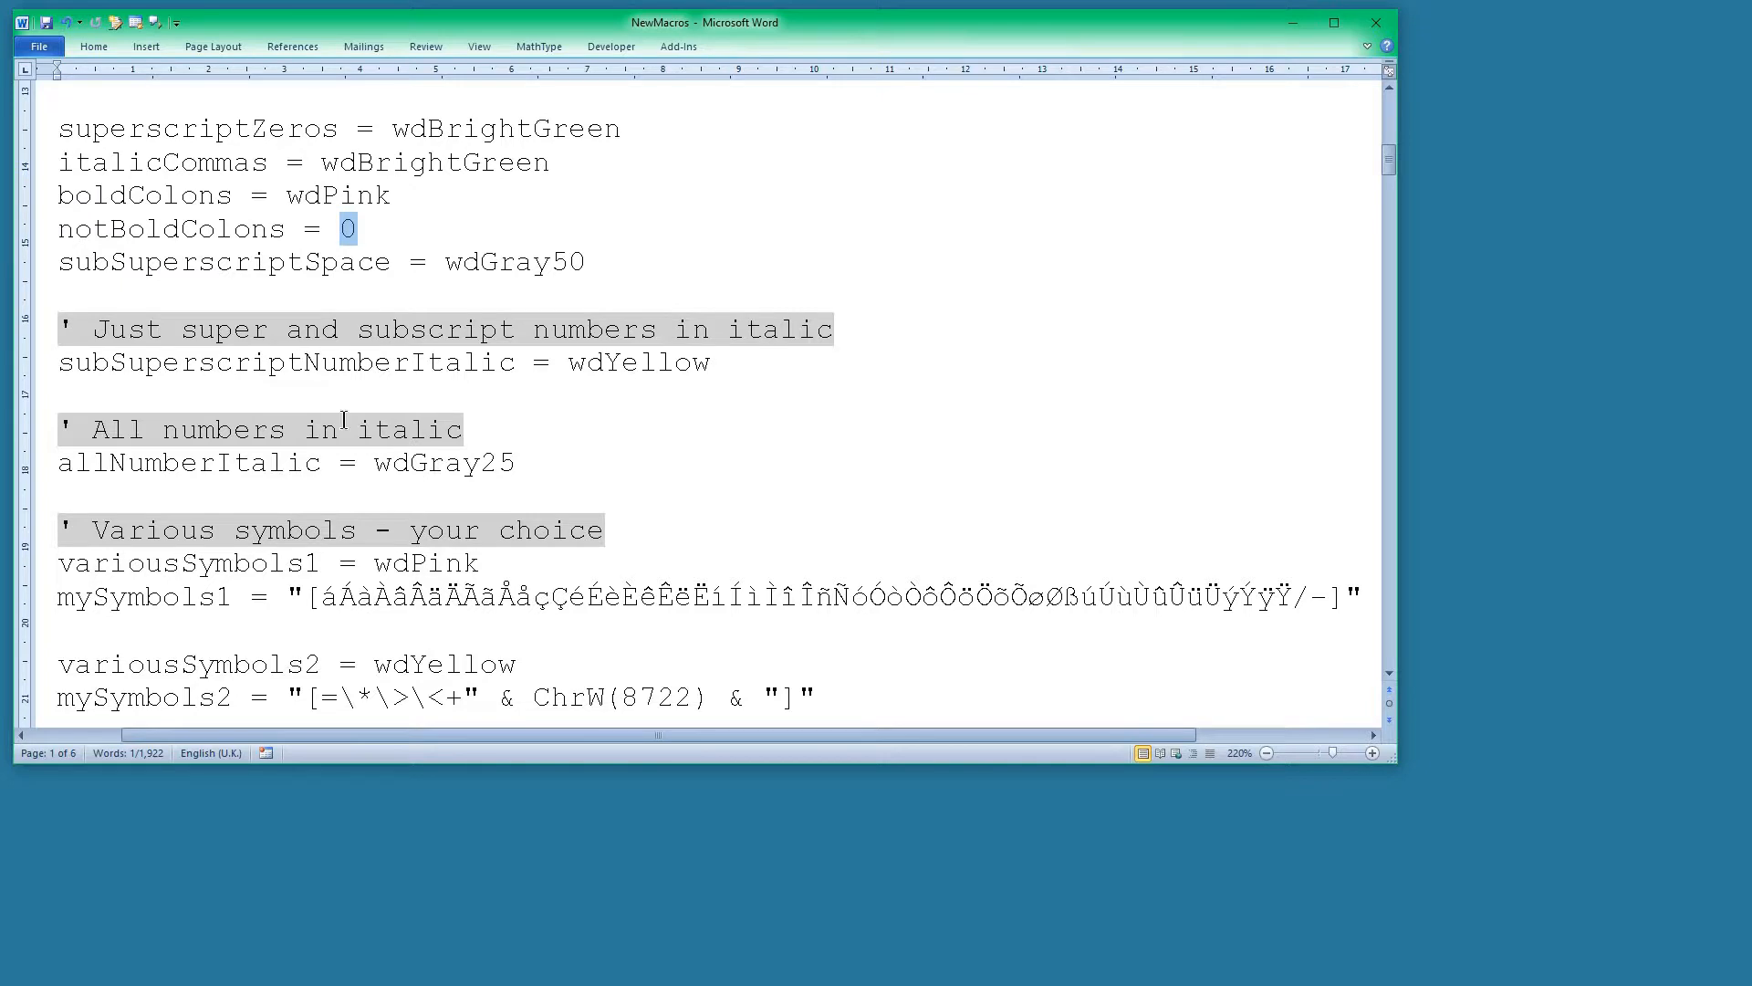
# Examine the italic-number and various-symbols highlighting settings up to section 2, widening the document window.
pyautogui.click(256, 461)
pyautogui.scroll(-1, 460, 485)
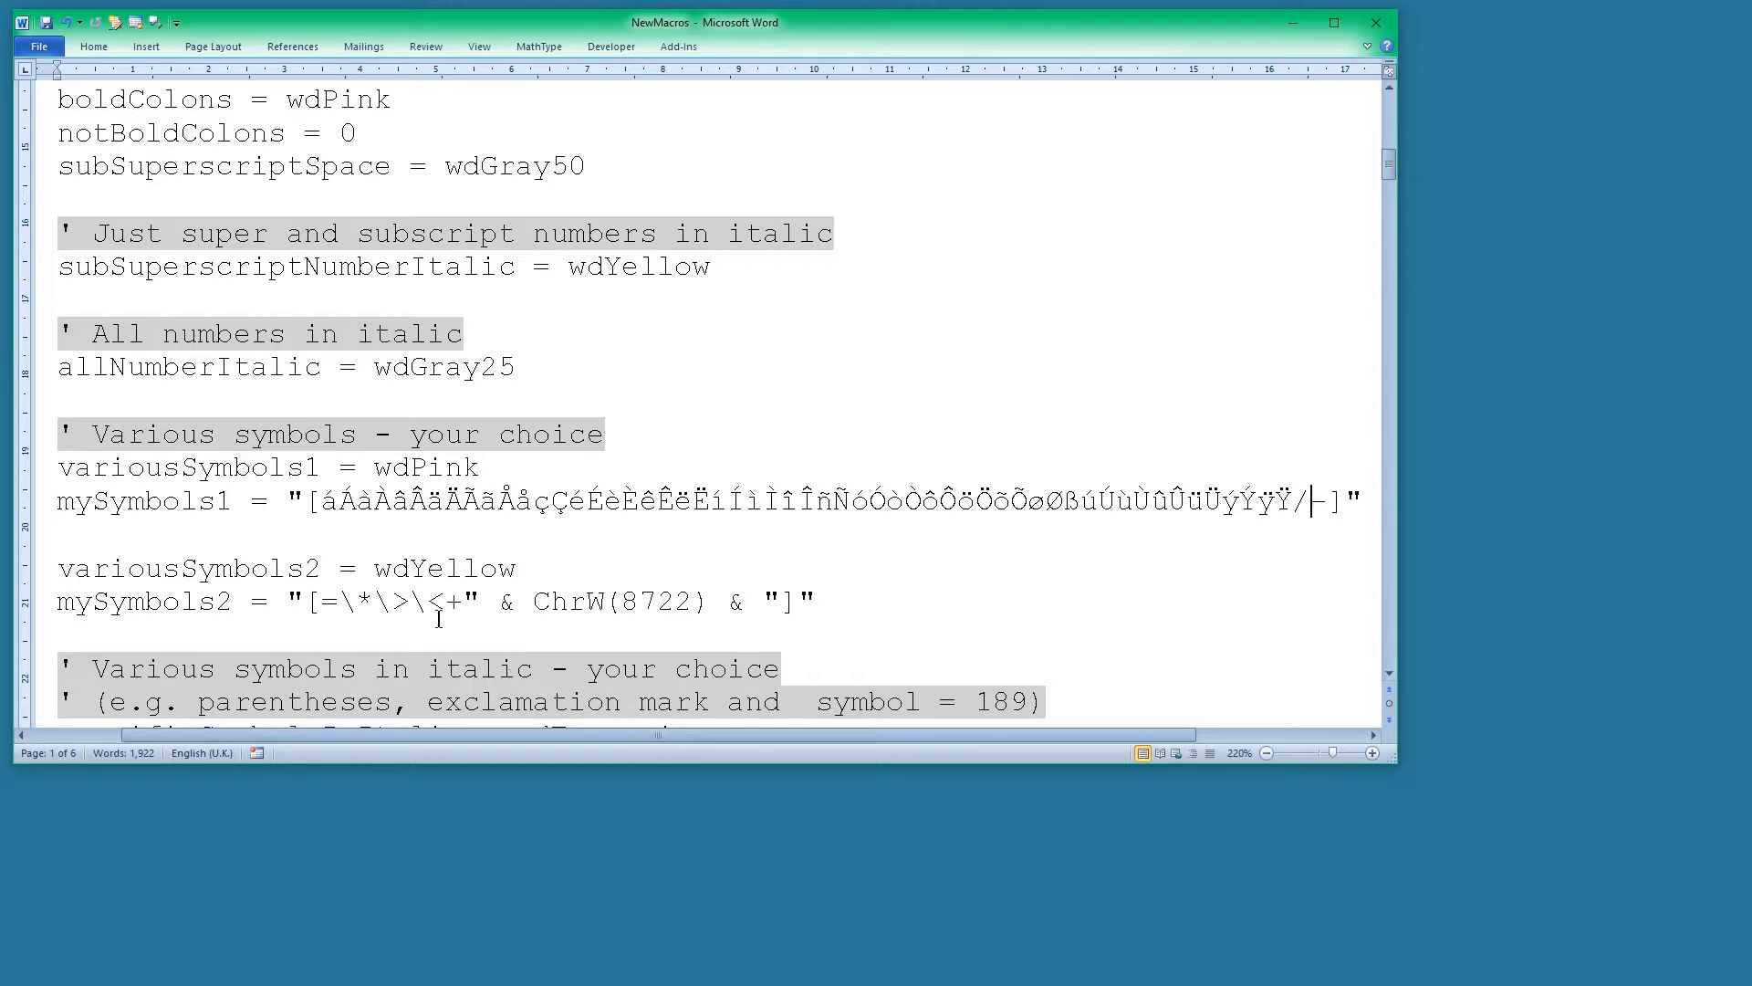
pyautogui.click(402, 598)
pyautogui.scroll(-1, 423, 607)
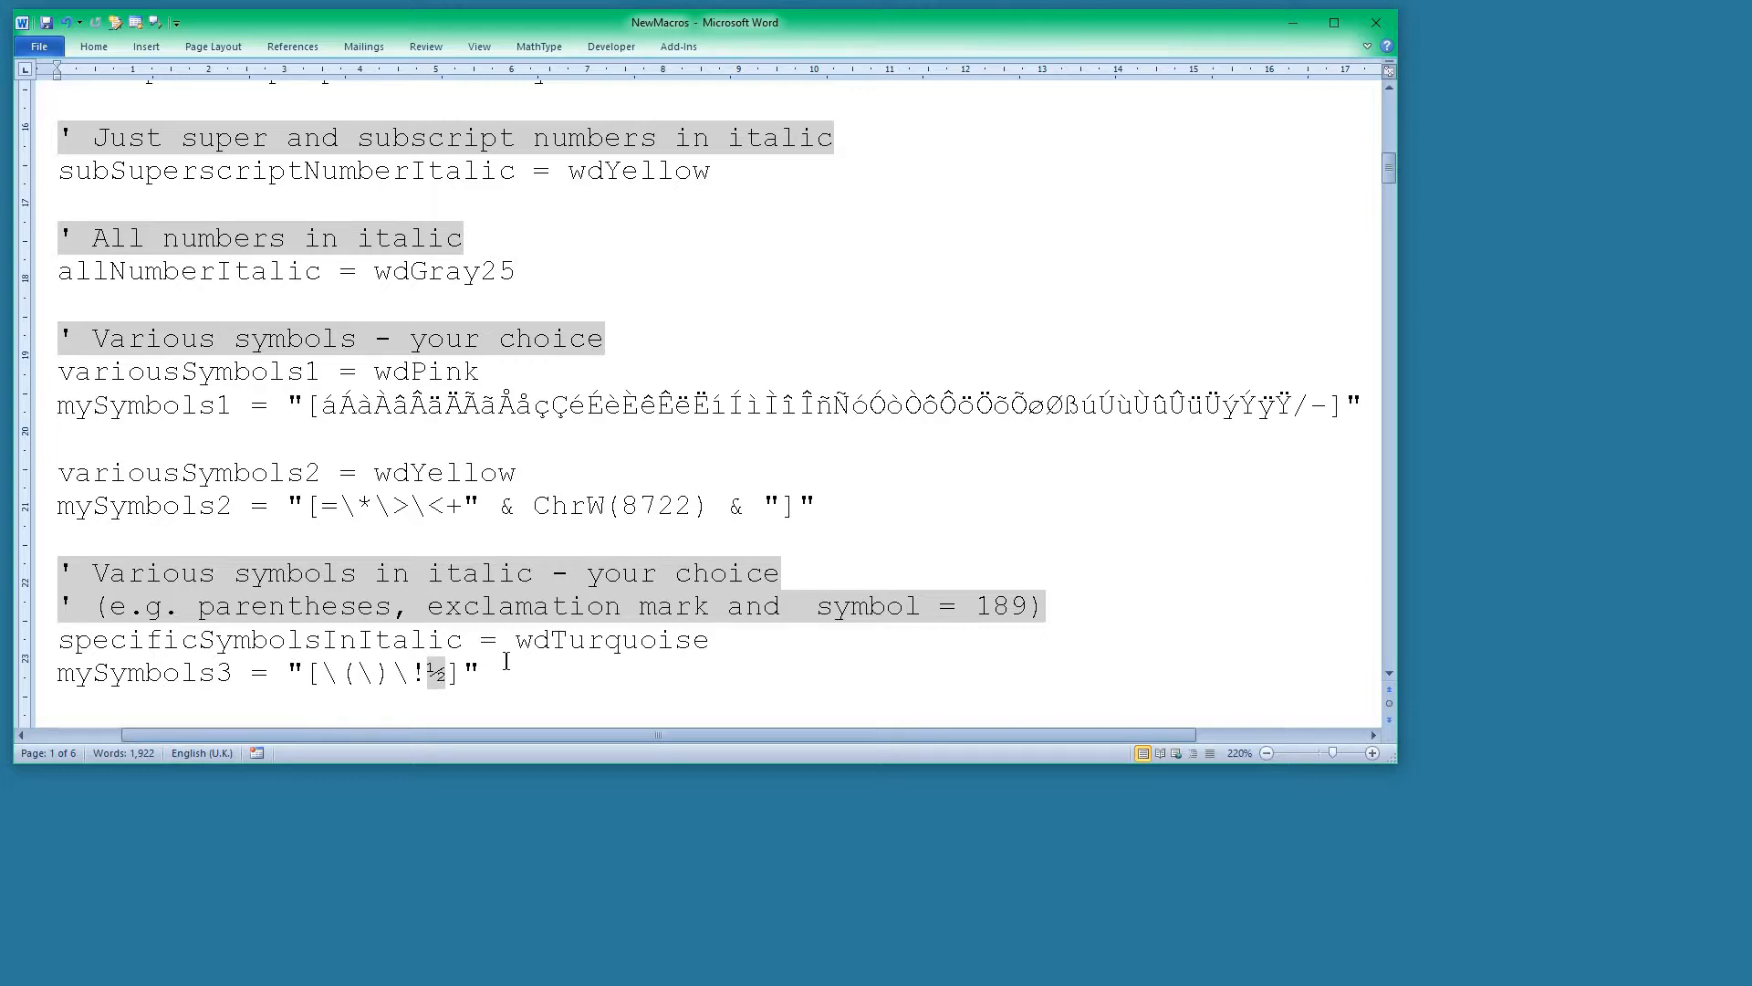
pyautogui.scroll(-2, 506, 643)
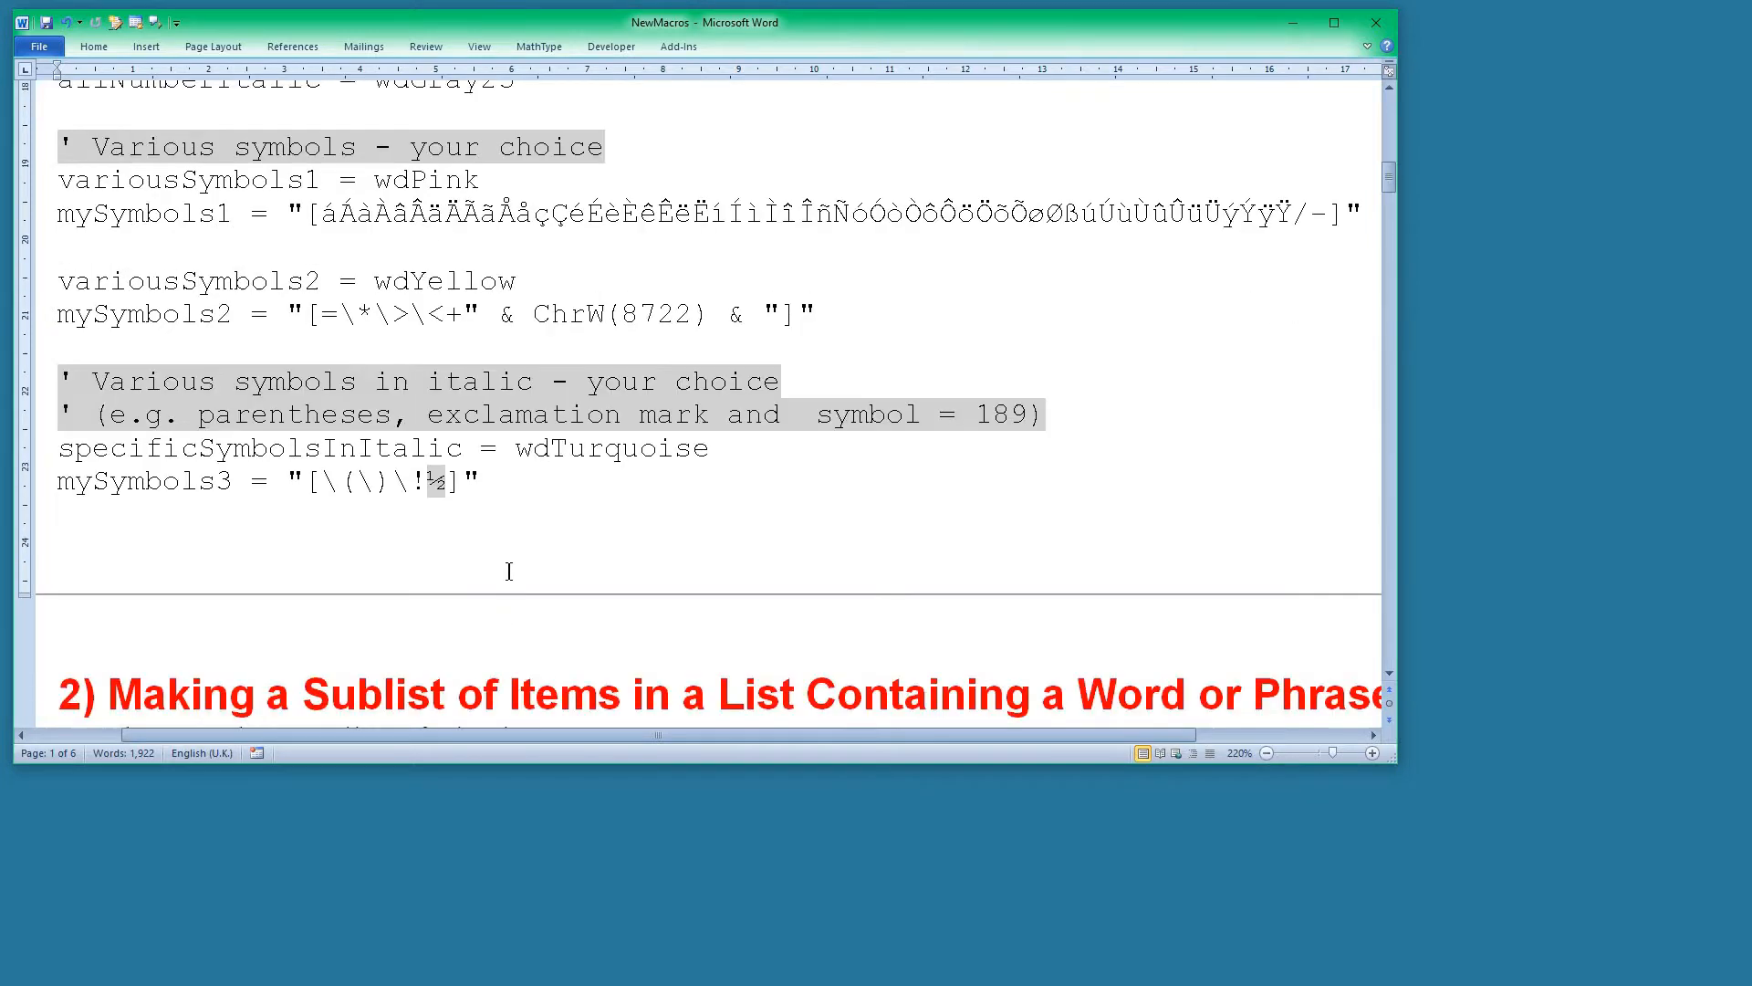
pyautogui.click(427, 481)
pyautogui.moveTo(1391, 760); pyautogui.dragTo(1429, 760)
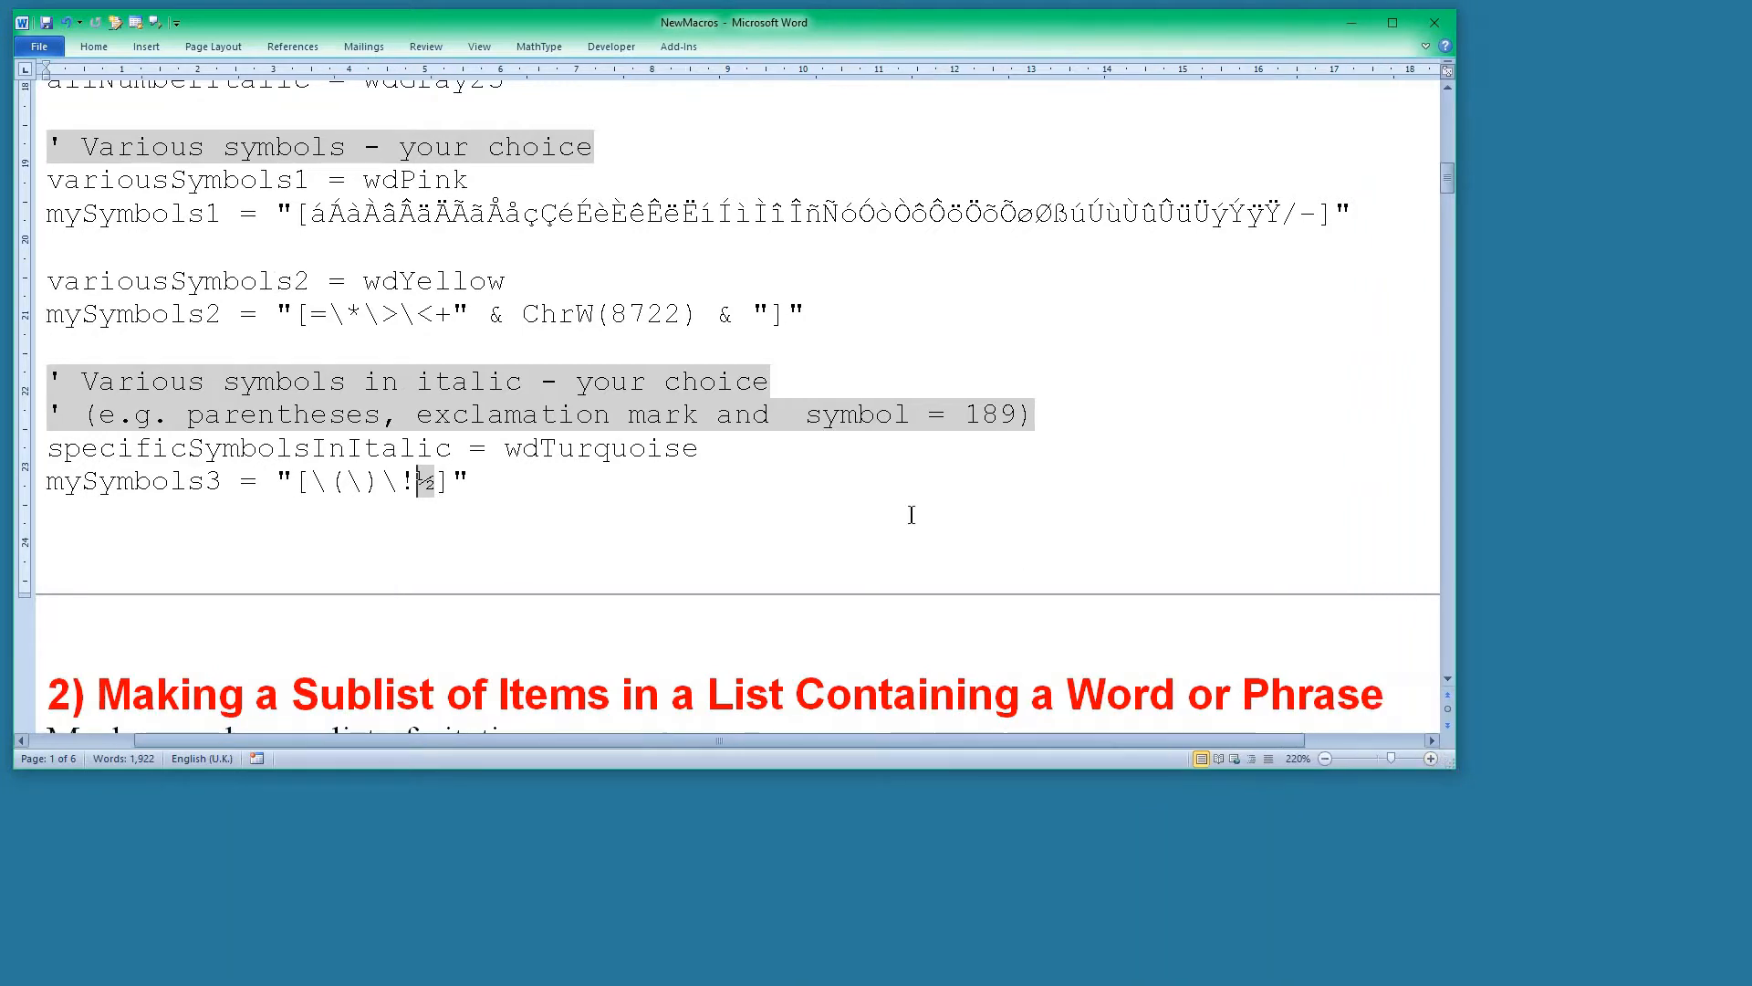
pyautogui.scroll(-1, 671, 442)
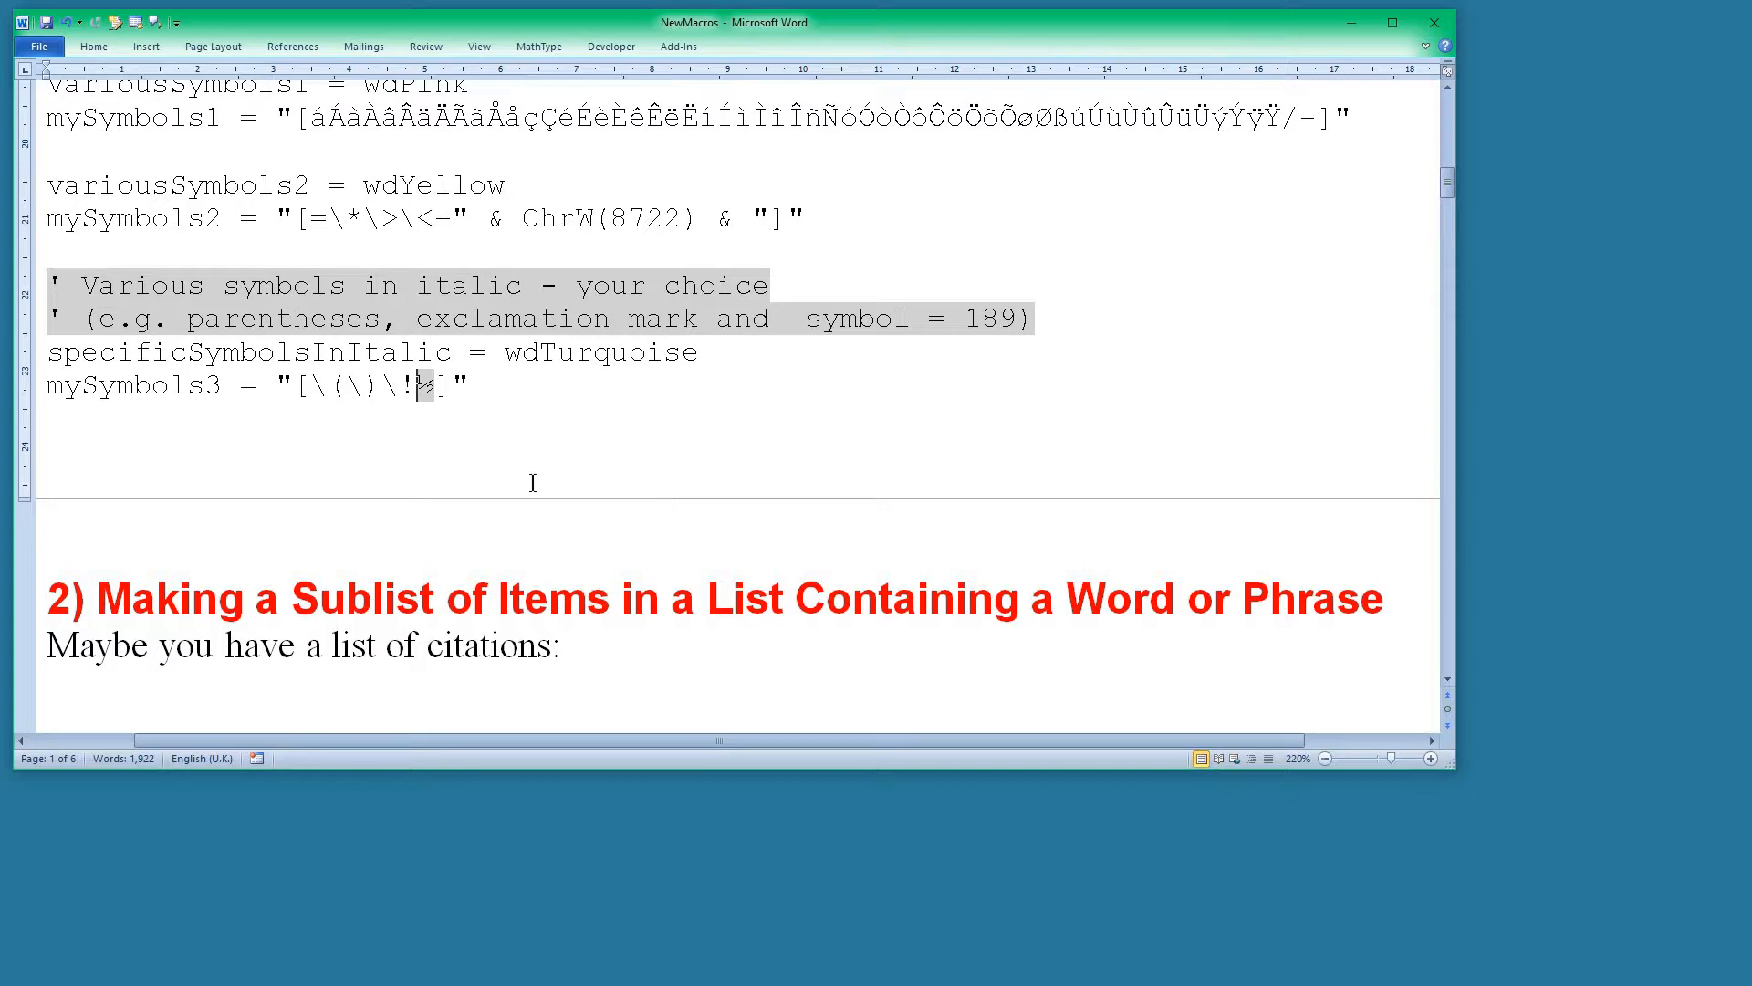
pyautogui.scroll(-2, 511, 478)
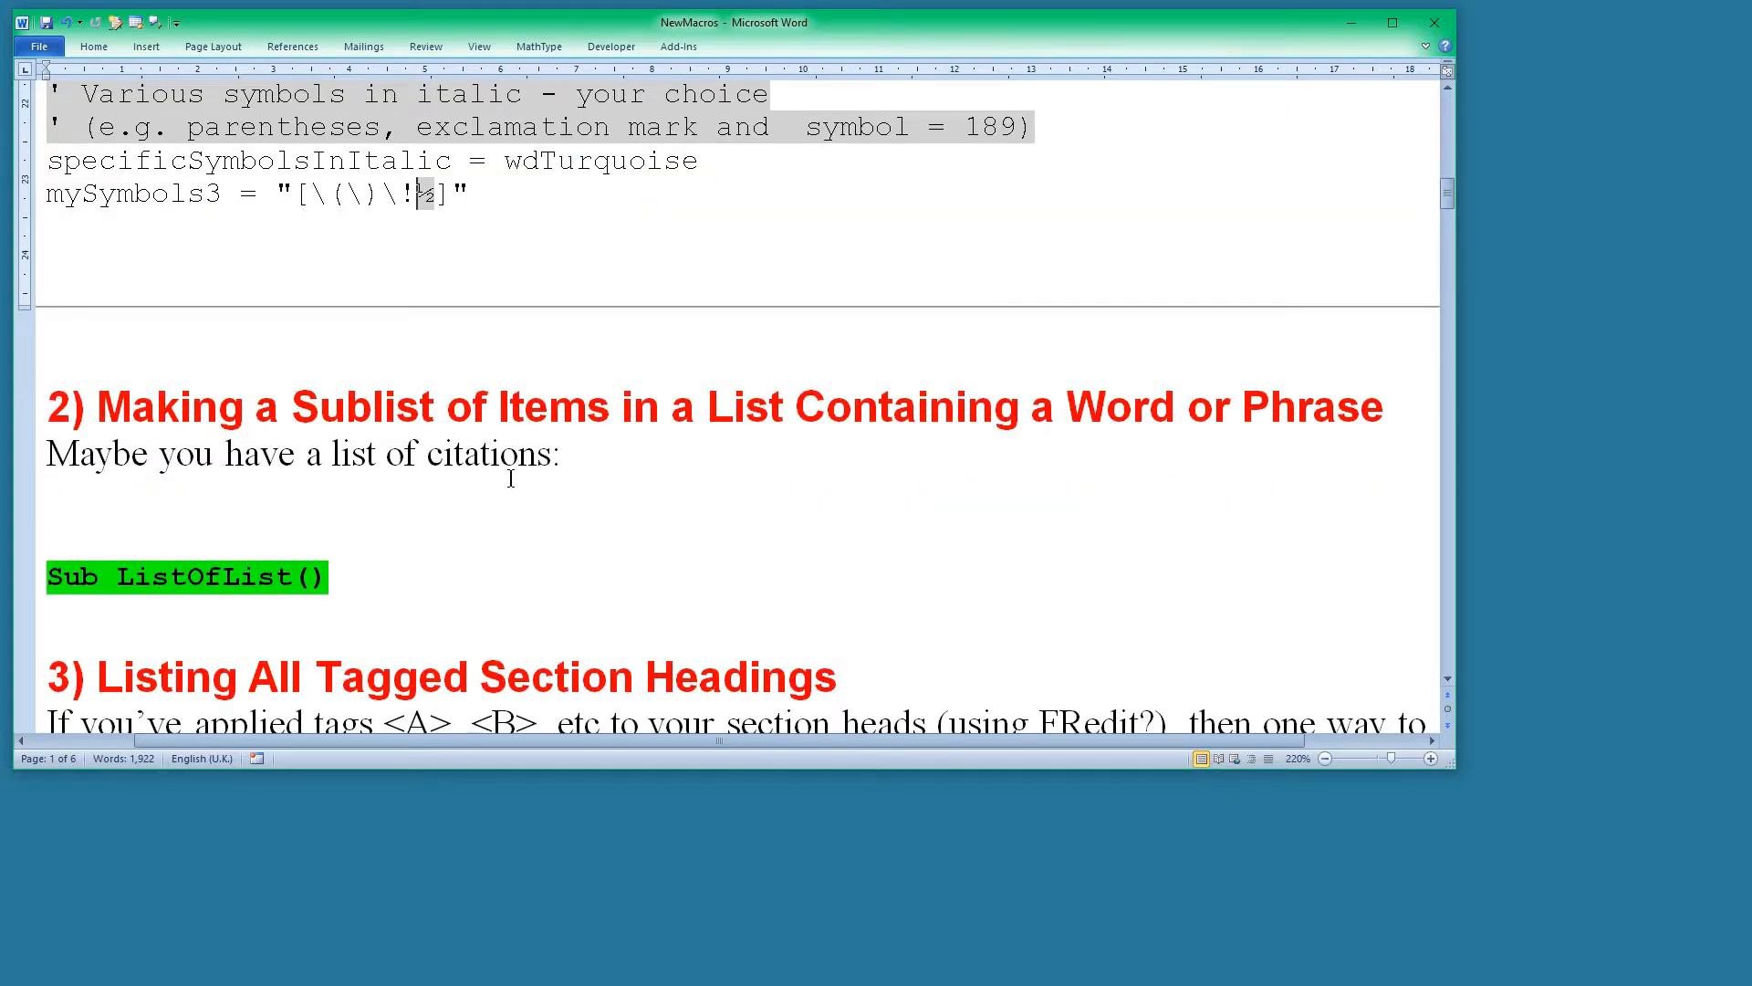
# Cut the whole list of citations from section 2, starting at "Archi-Media founded in 1992".
pyautogui.scroll(3, 387, 532)
pyautogui.scroll(-2, 383, 532)
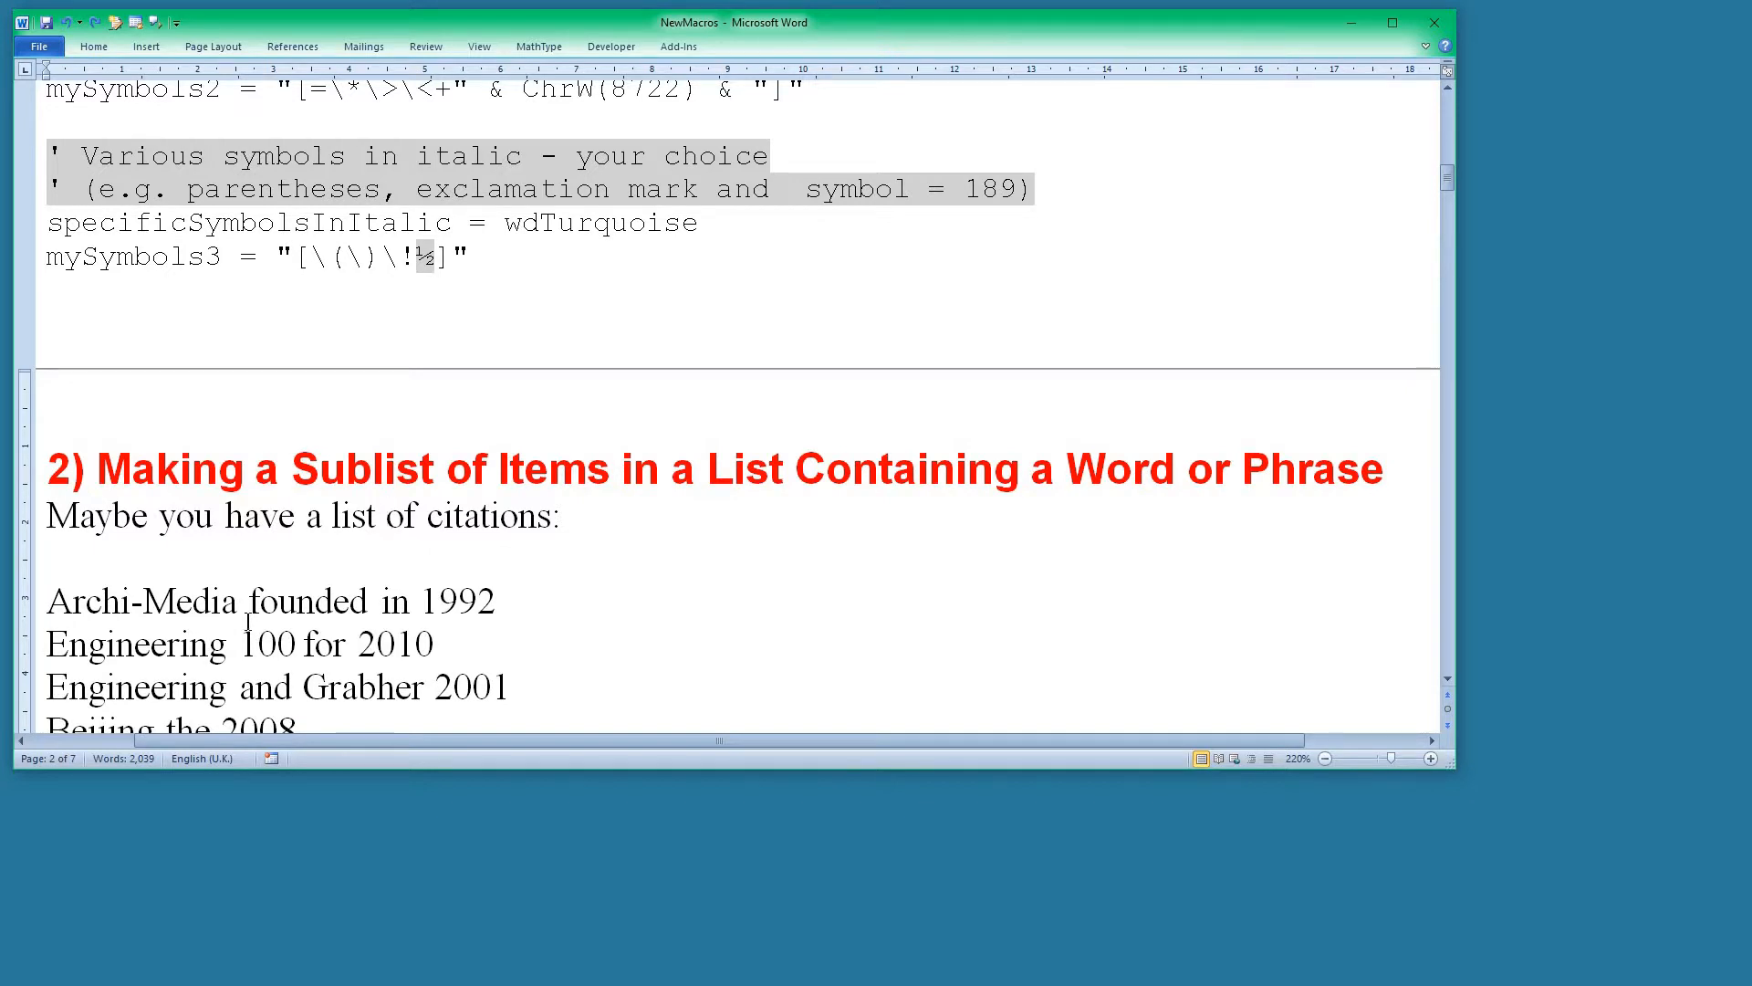
pyautogui.click(57, 609)
pyautogui.scroll(-10, 64, 606)
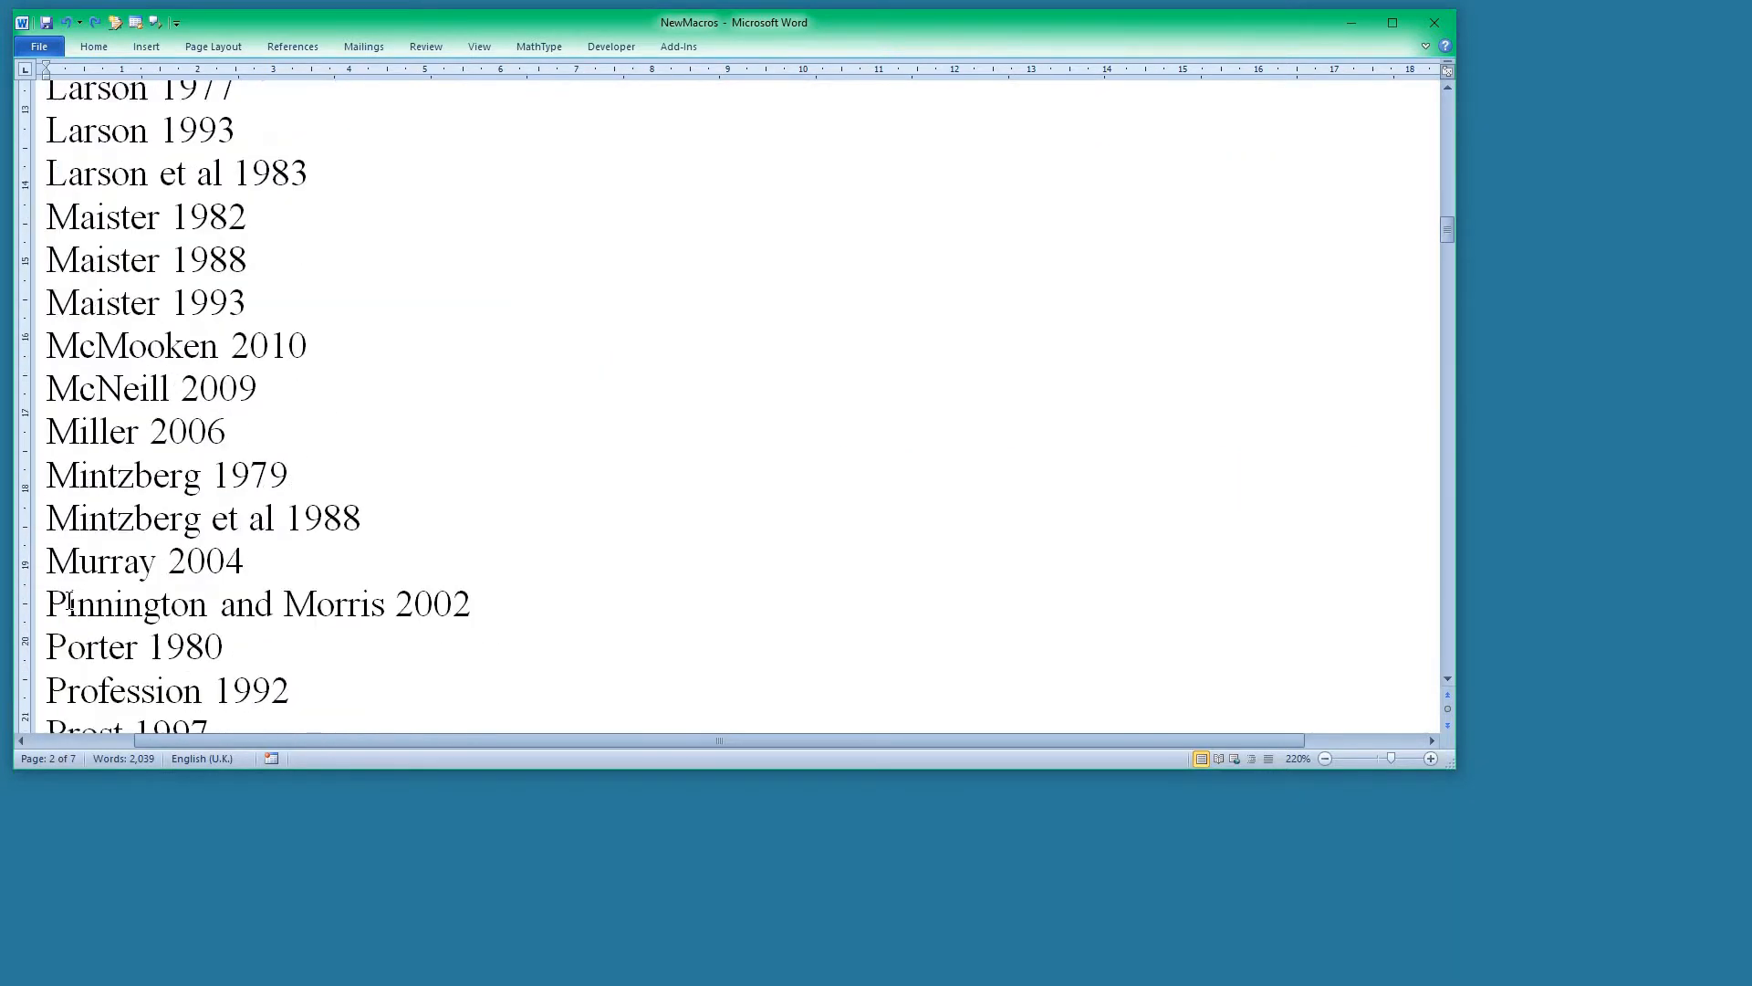
pyautogui.scroll(-5, 69, 602)
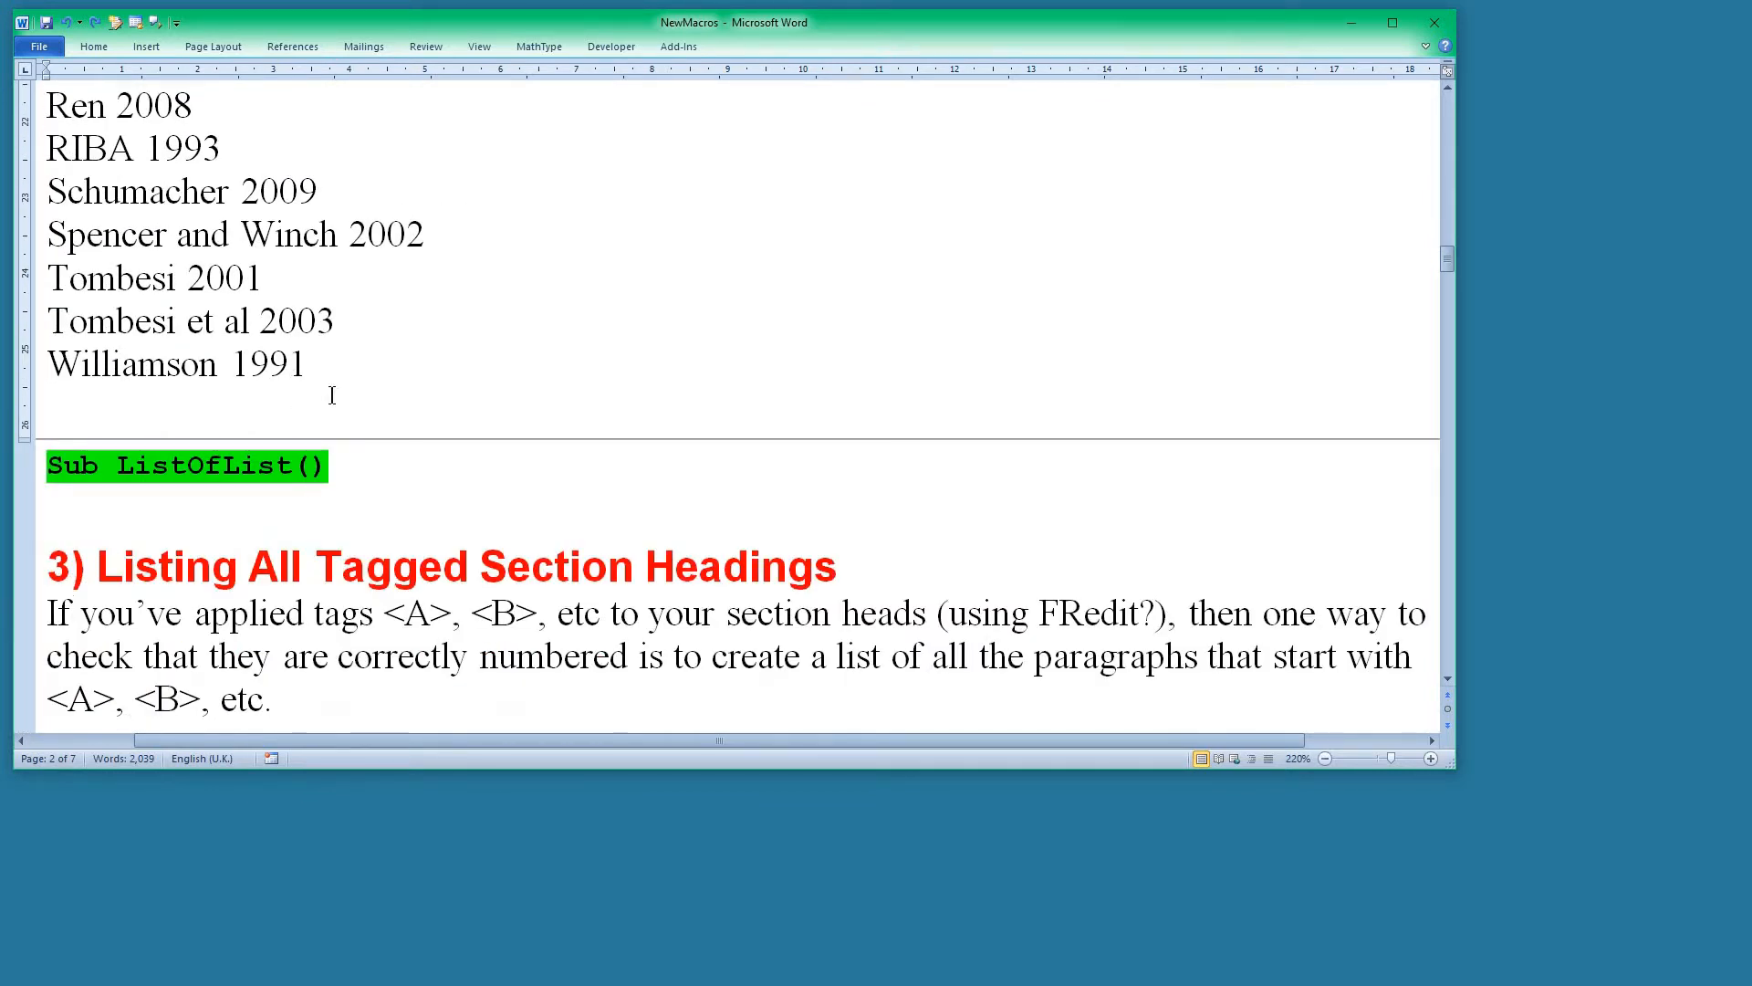
pyautogui.keyDown('shift'); pyautogui.click(334, 392); pyautogui.keyUp('shift')
pyautogui.press('Delete')
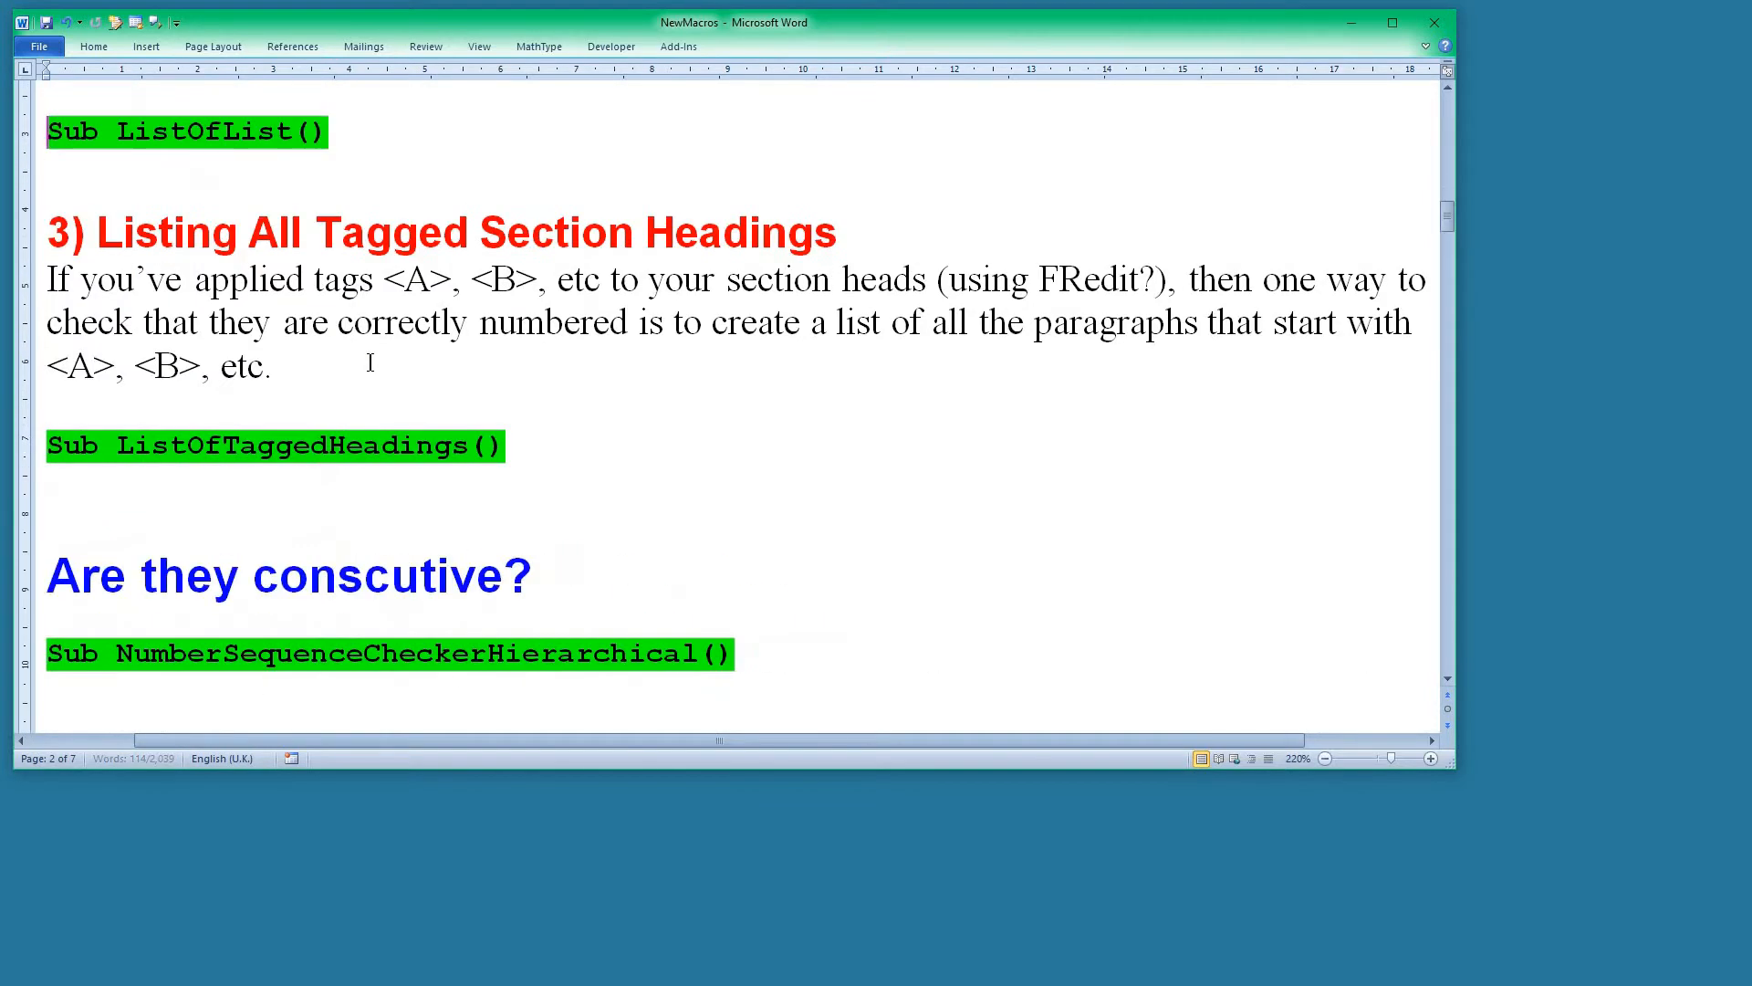
pyautogui.scroll(3, 401, 363)
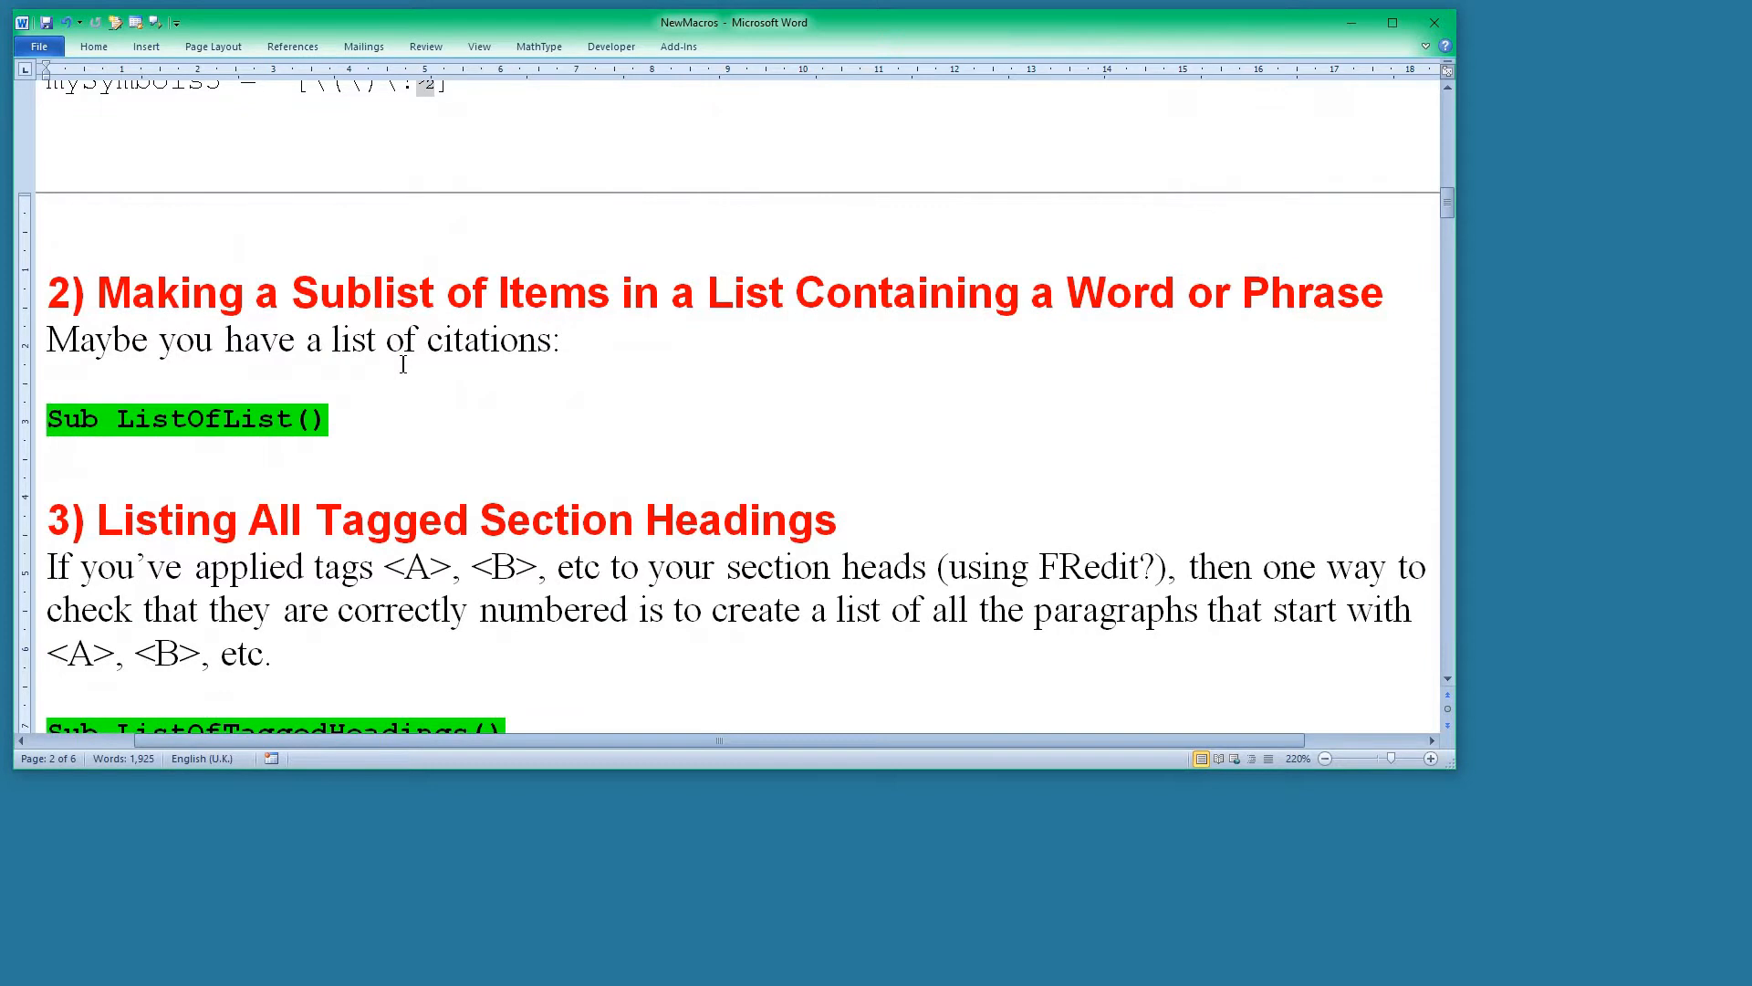
# Create a new blank document and paste the citation list into it.
pyautogui.hotkey('ctrl', 'n')
pyautogui.hotkey('ctrl', 'v')
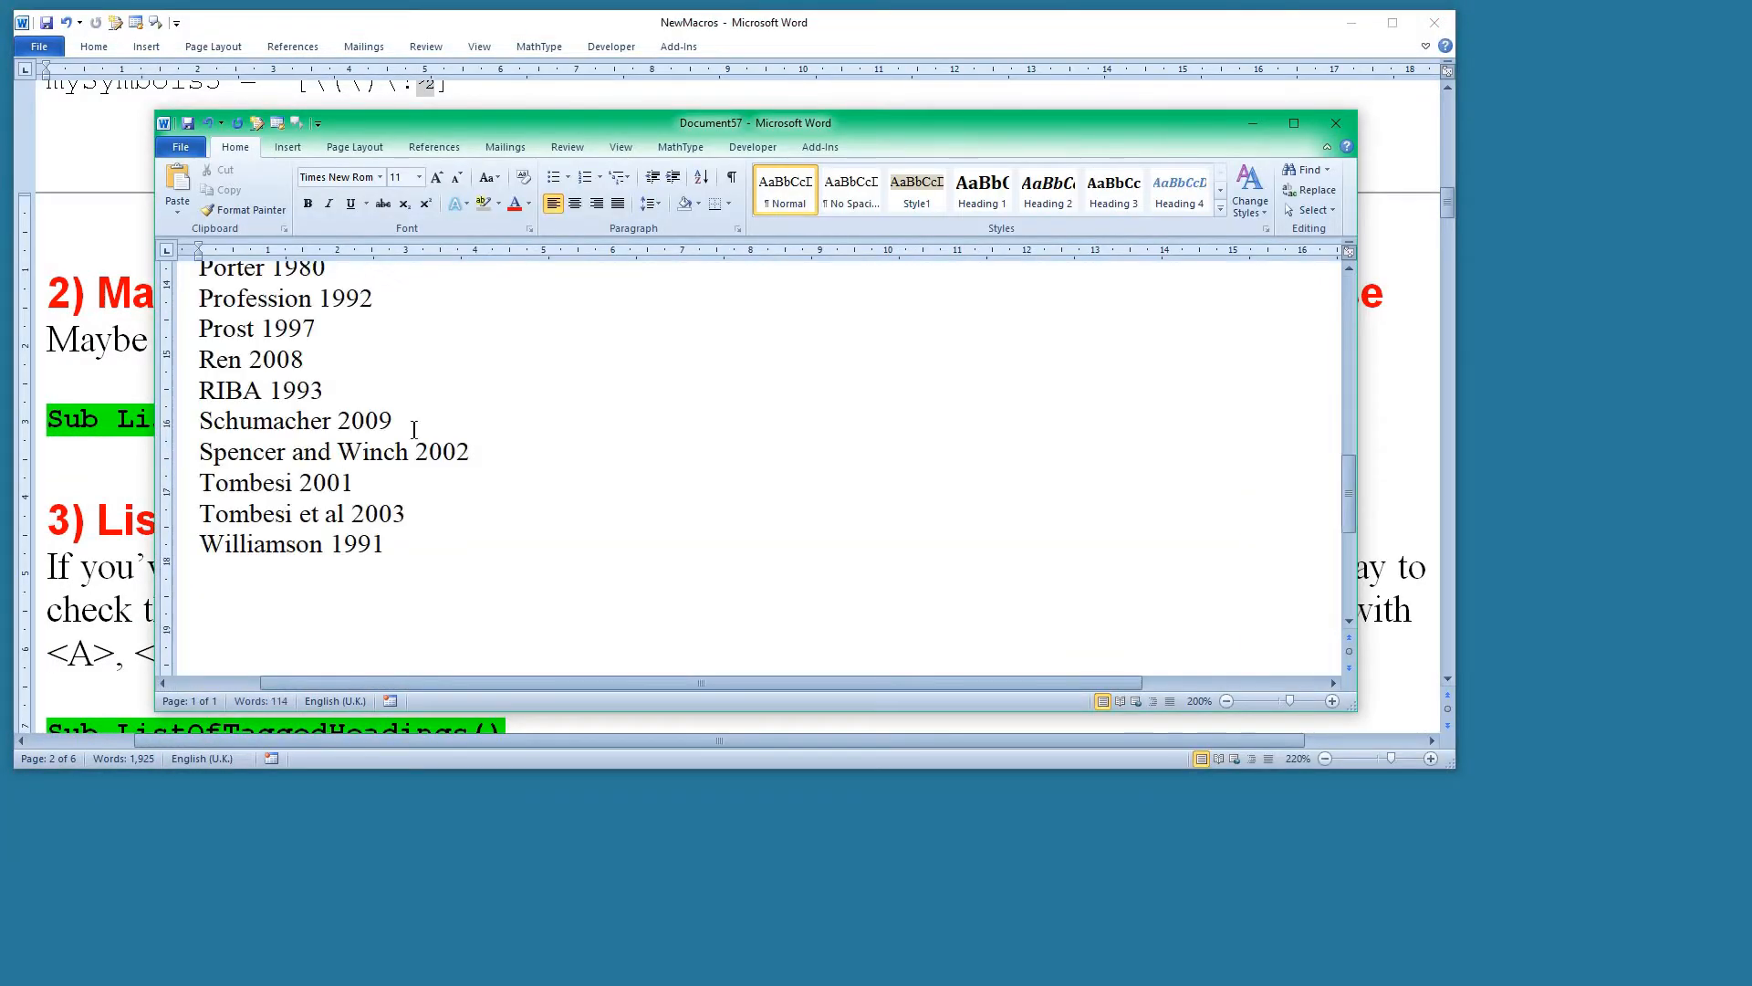
pyautogui.scroll(4, 480, 511)
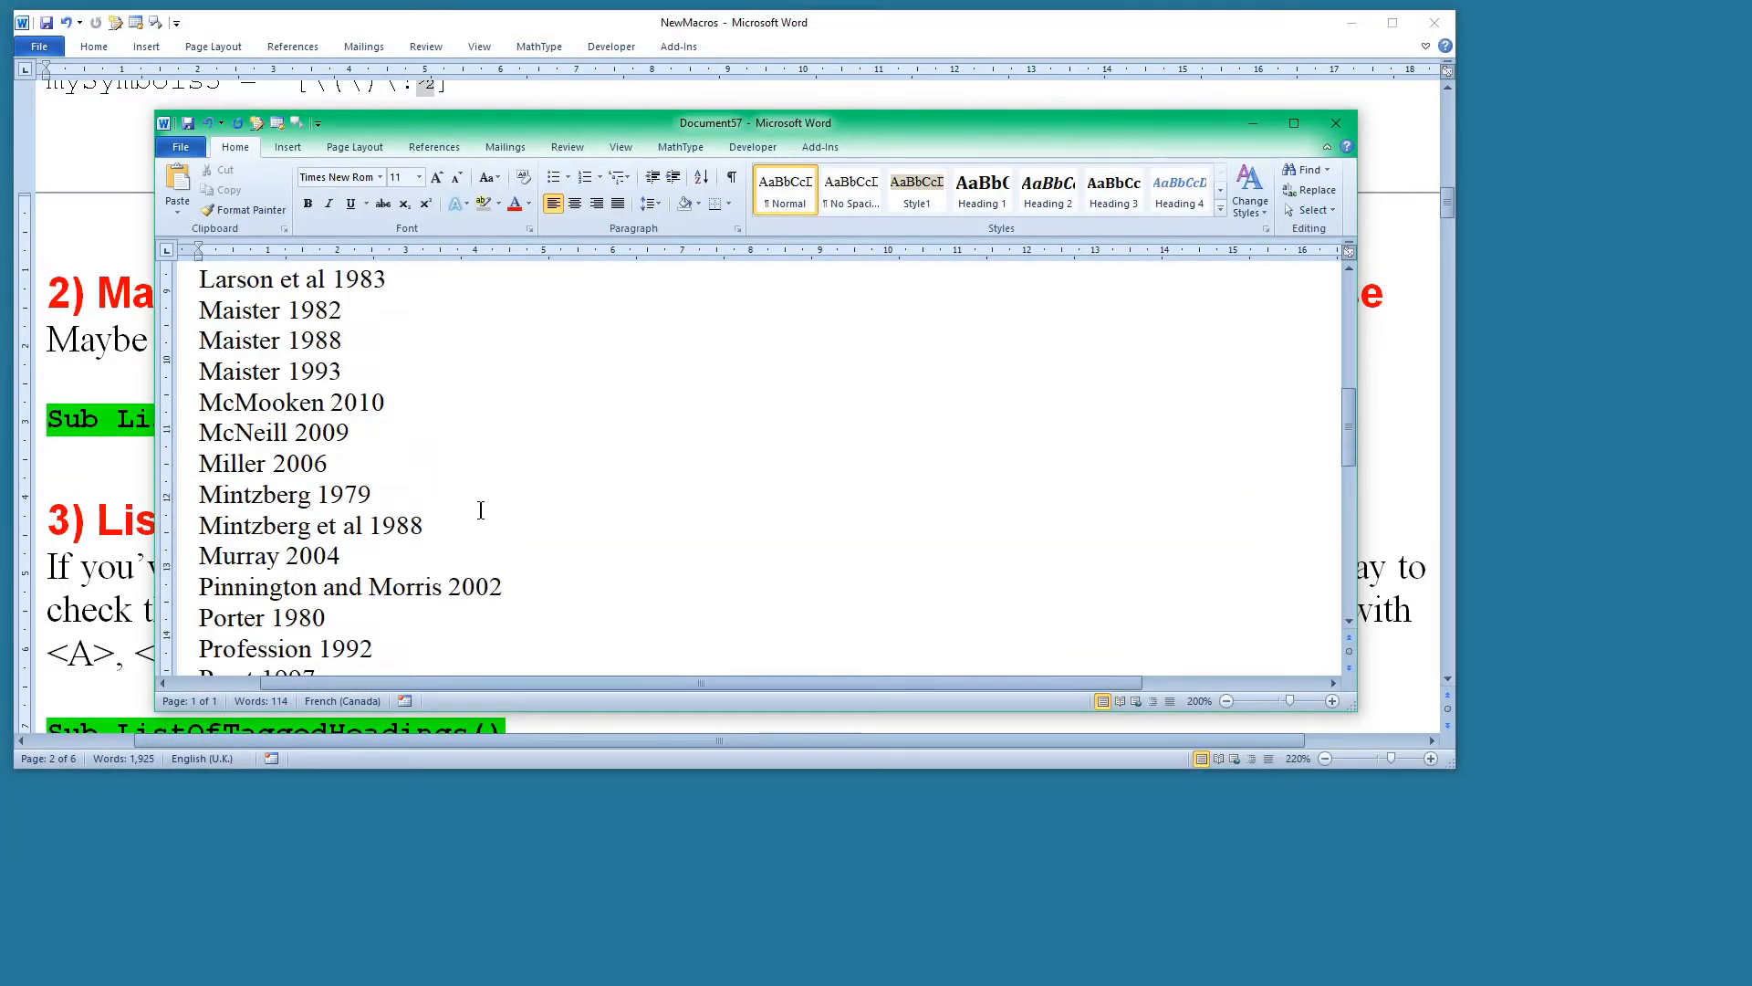
pyautogui.scroll(6, 481, 510)
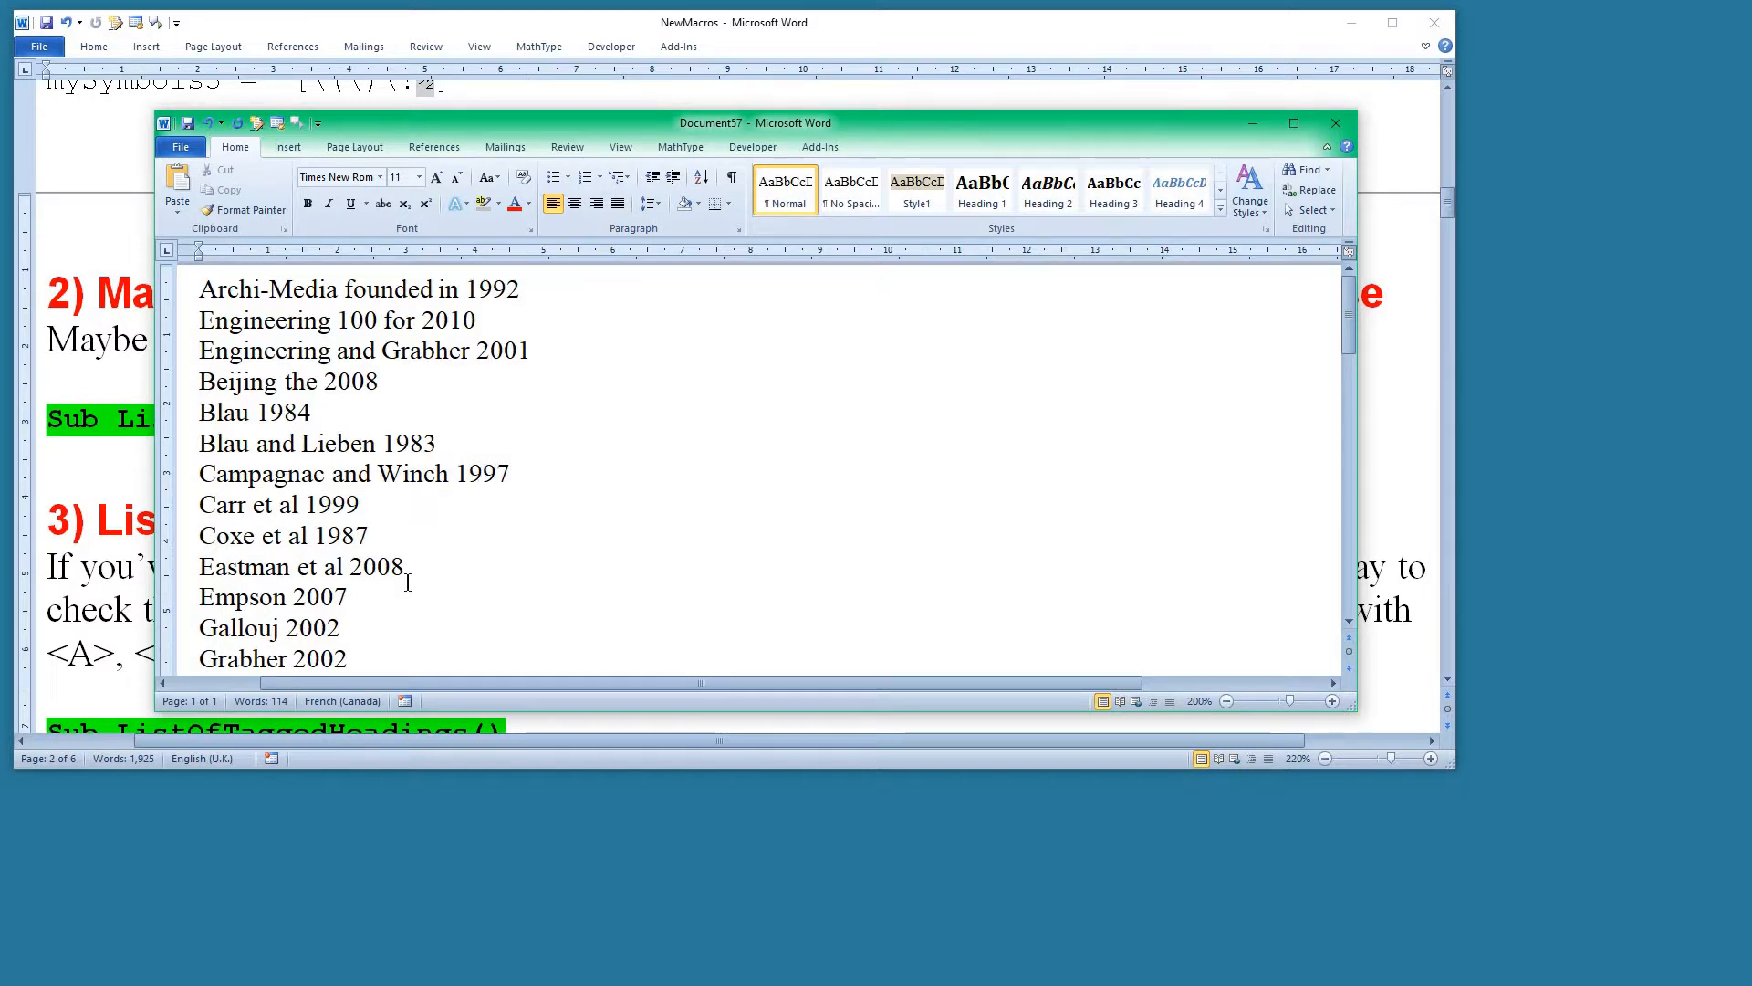
# Select "199" in the first citation and run the ListOfList macro to list all items containing it.
pyautogui.click(467, 289)
pyautogui.hotkey('shift', 'Right')
pyautogui.hotkey('shift', 'Right')
pyautogui.hotkey('shift', 'Right')
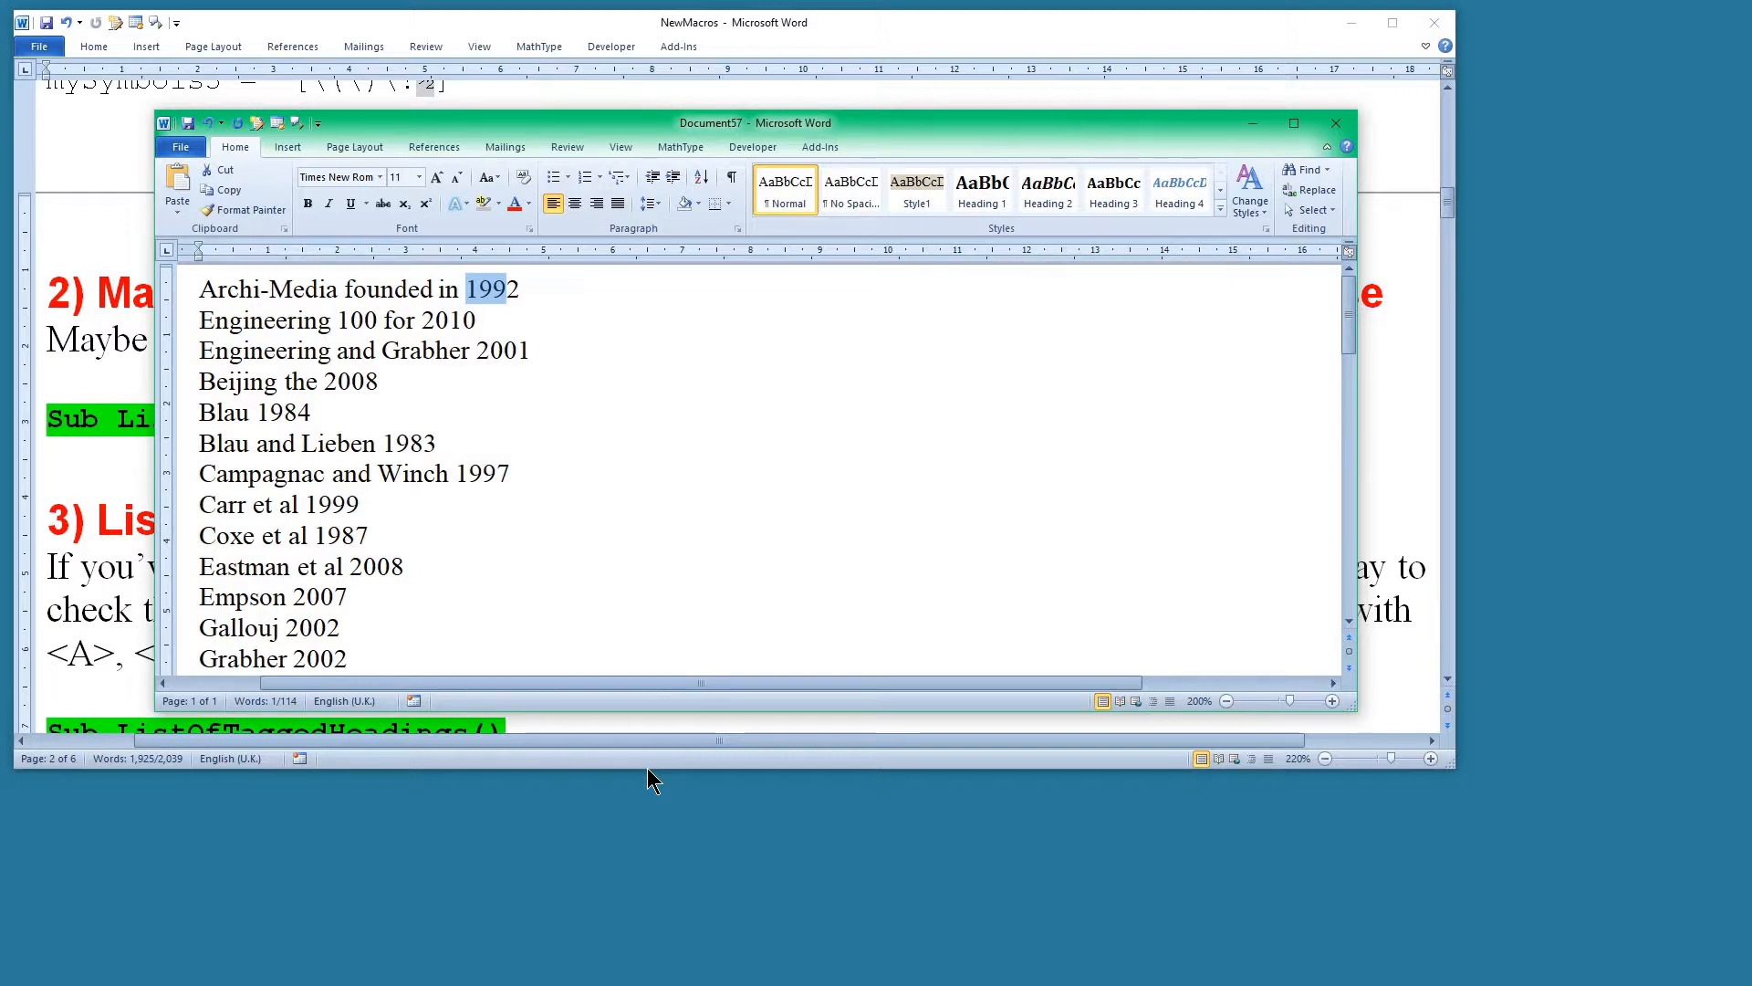
pyautogui.hotkey('ctrl', 'alt', 'l')
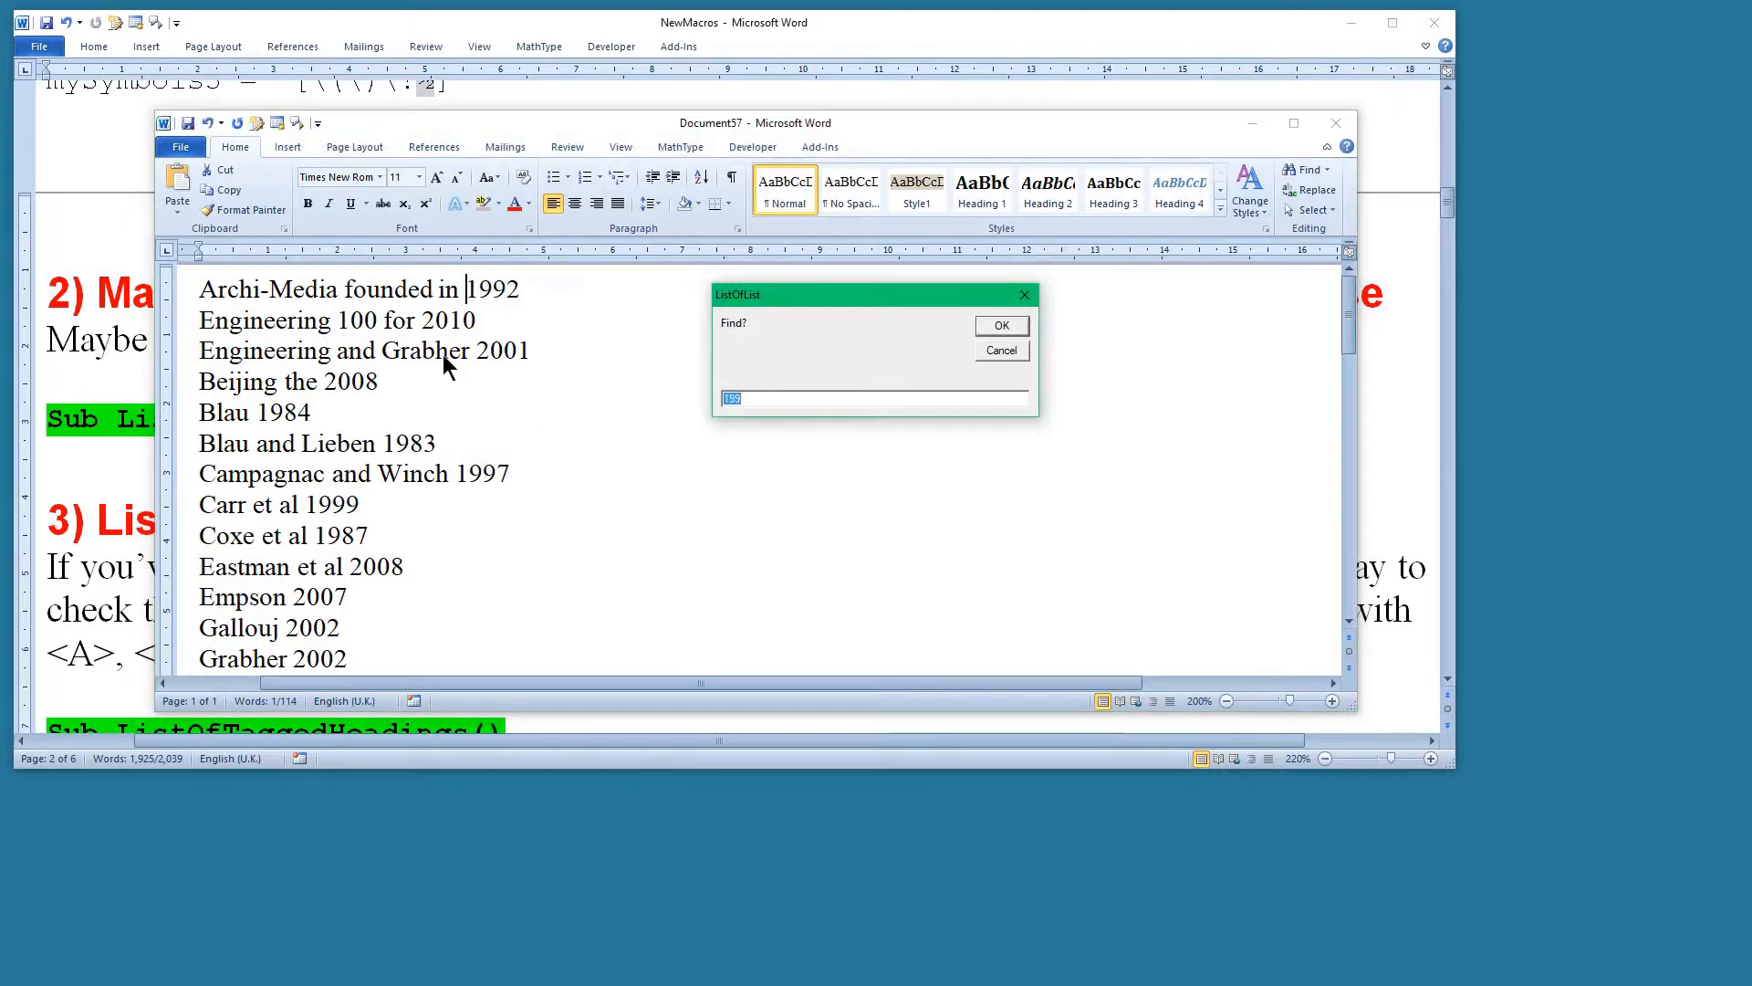
pyautogui.click(1001, 329)
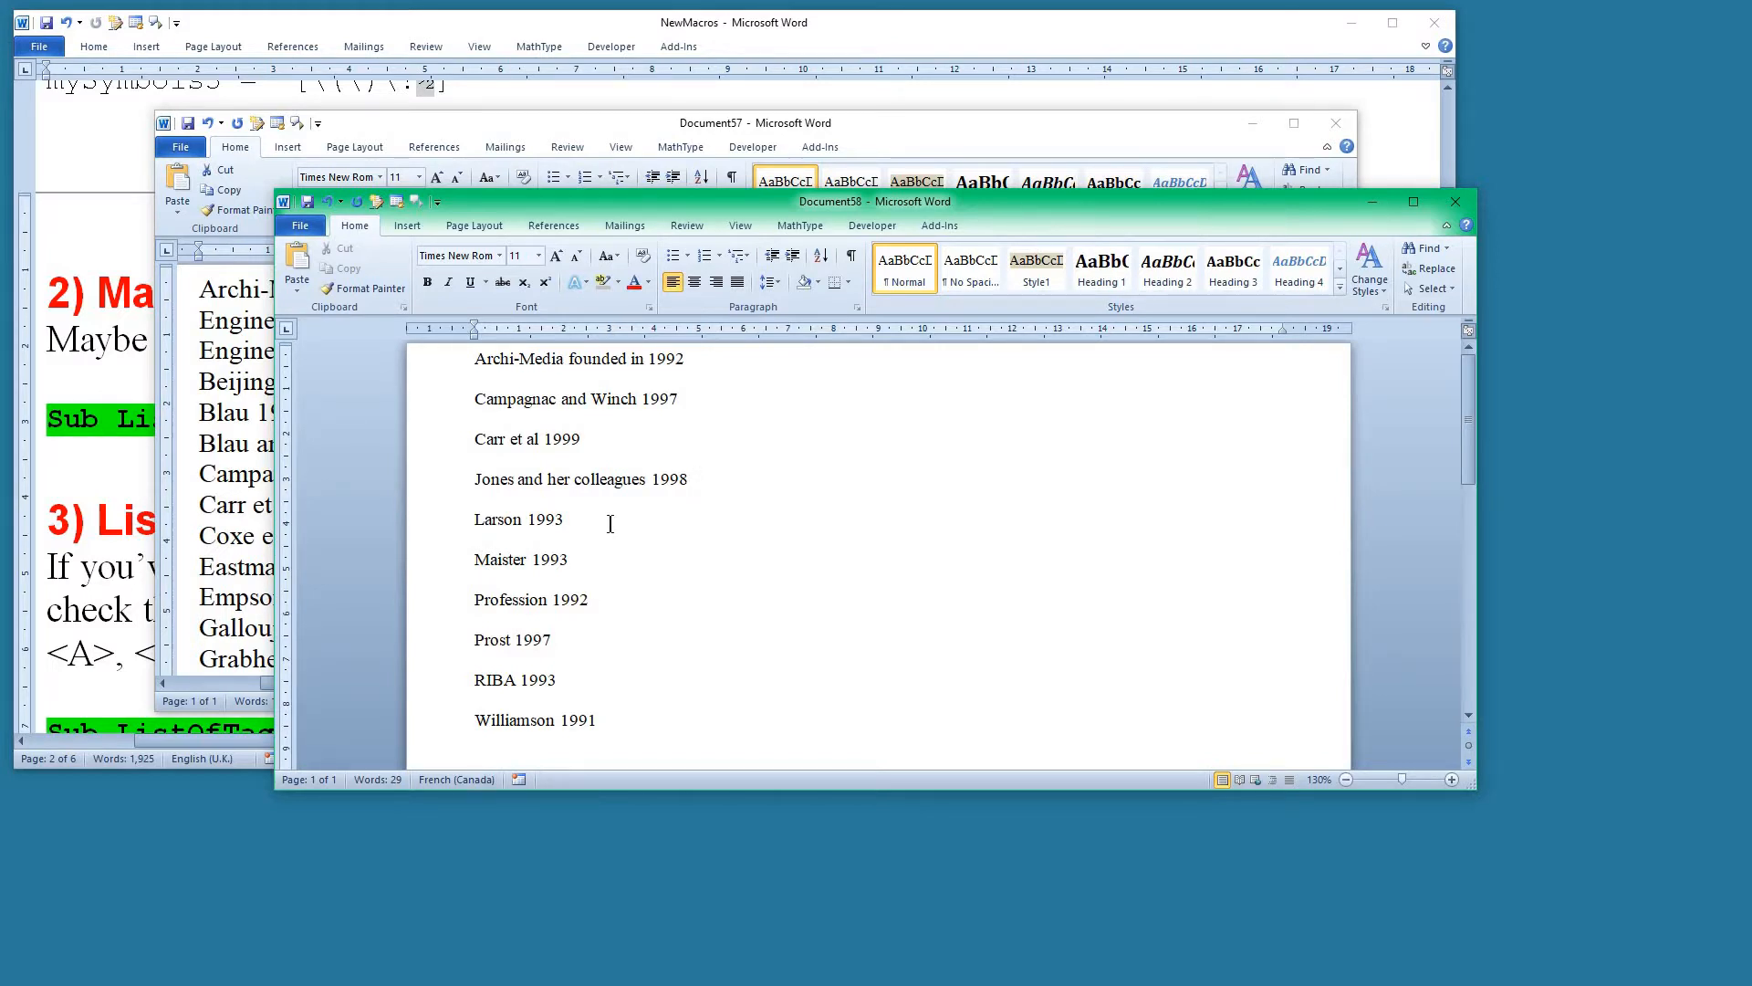
# Set addBlankLine to False in the ListOfList macro code and leave the code editor.
pyautogui.hotkey('alt', 'F11')
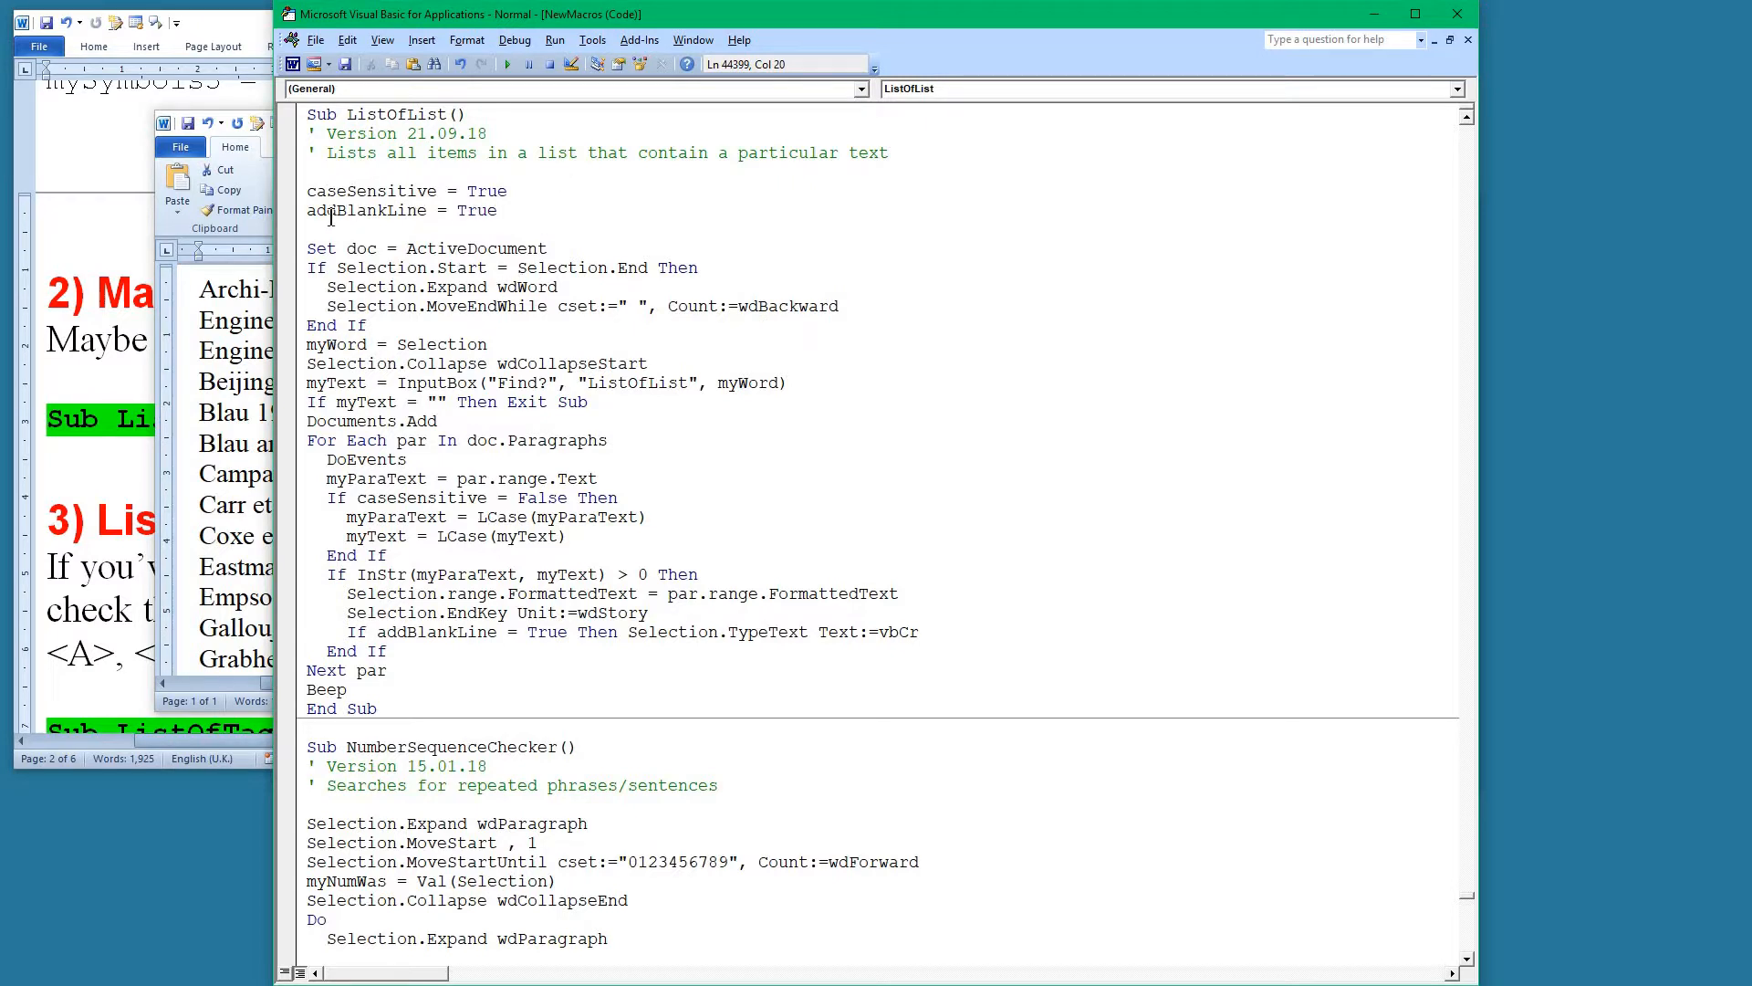
pyautogui.doubleClick(470, 210)
pyautogui.write('fals')
pyautogui.click(1458, 14)
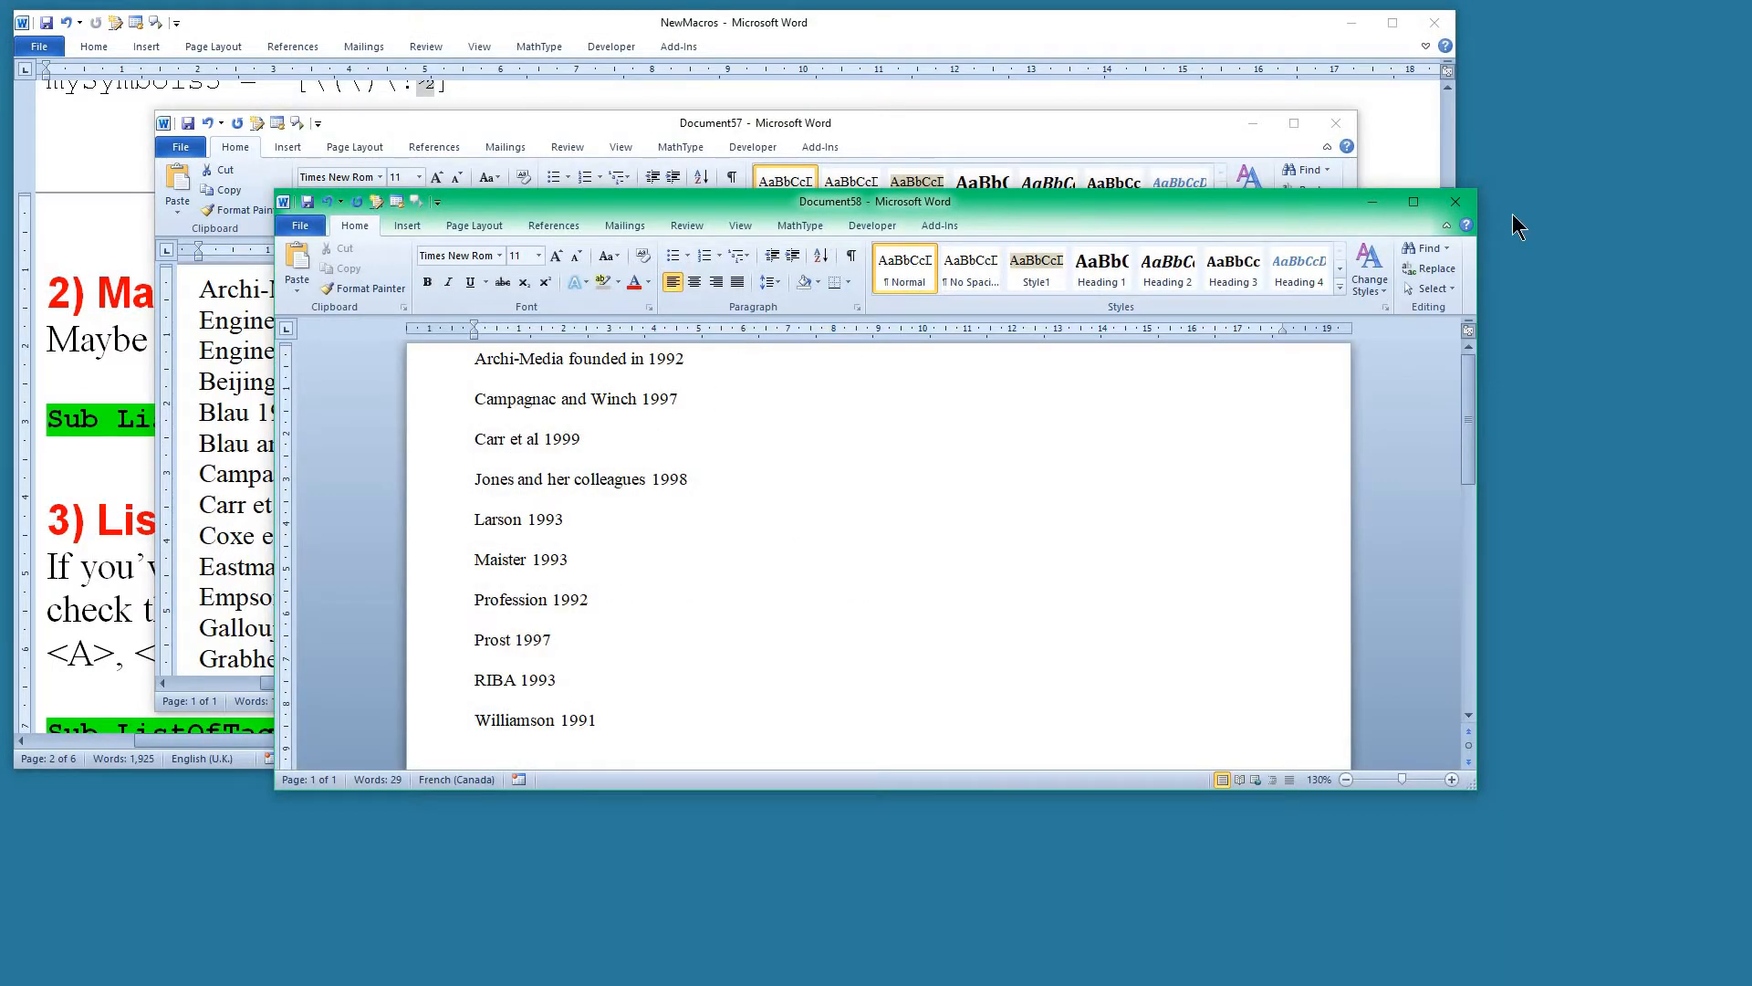
# Discard the "199" sublist document and run ListOfList on the citation list for items containing "and".
pyautogui.click(1456, 206)
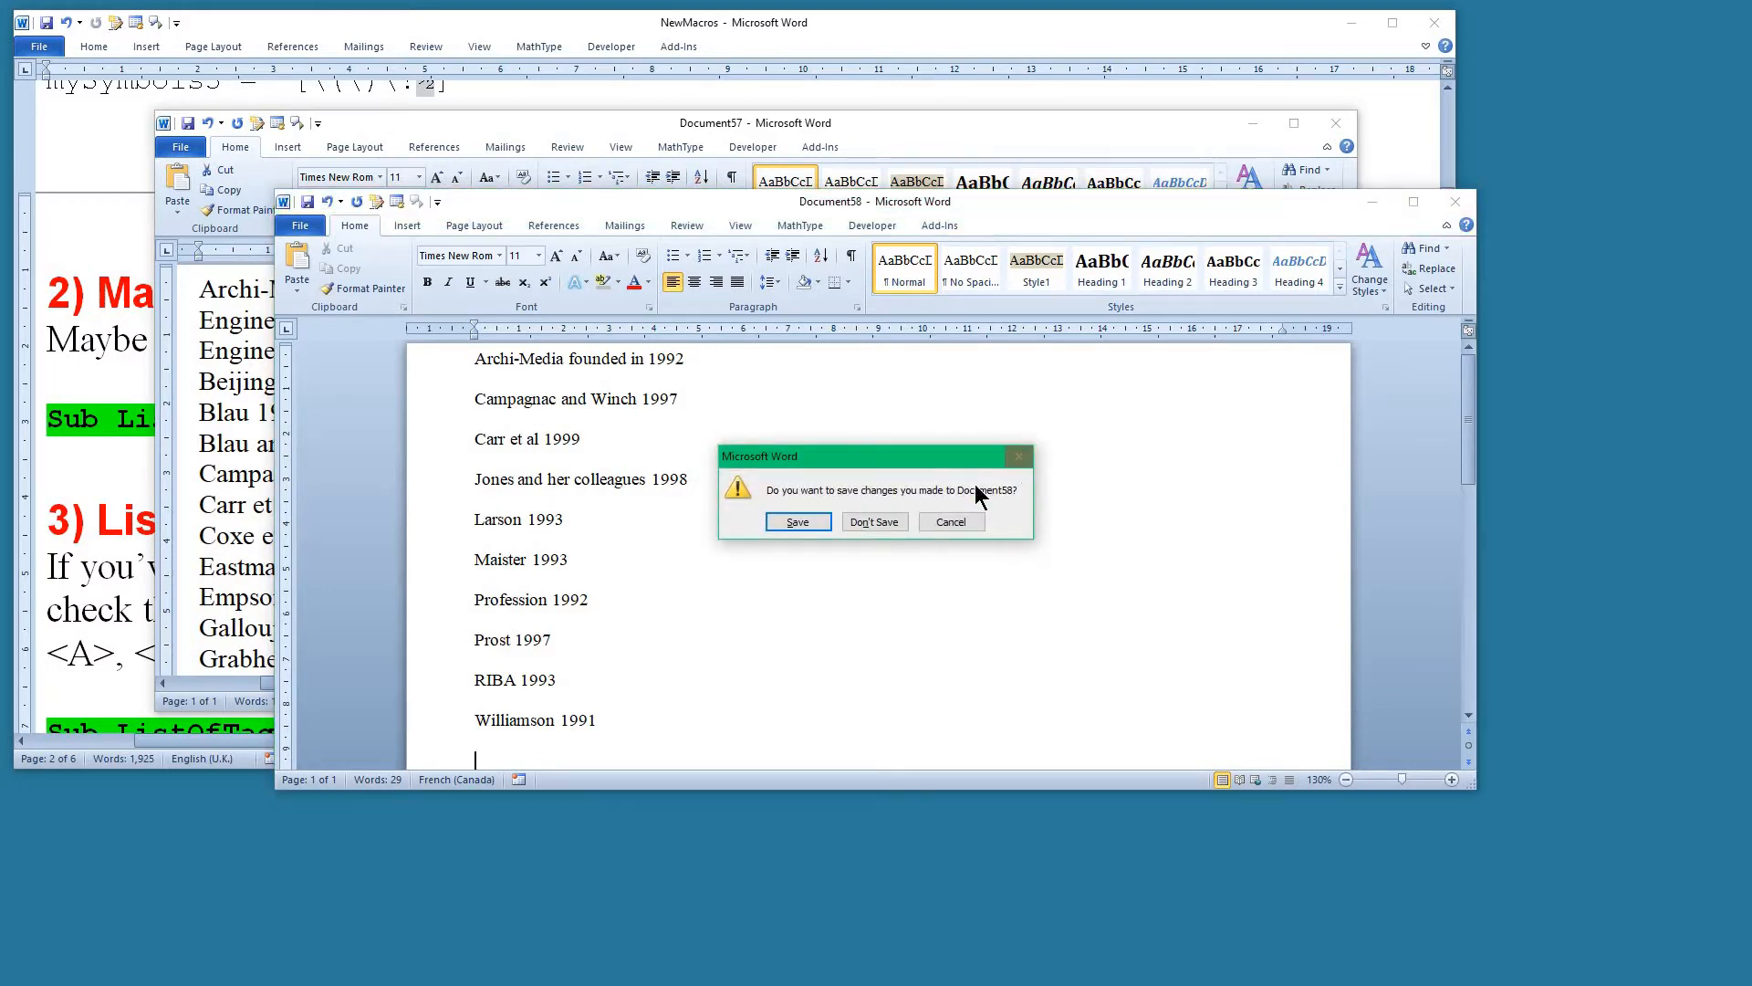
pyautogui.click(875, 522)
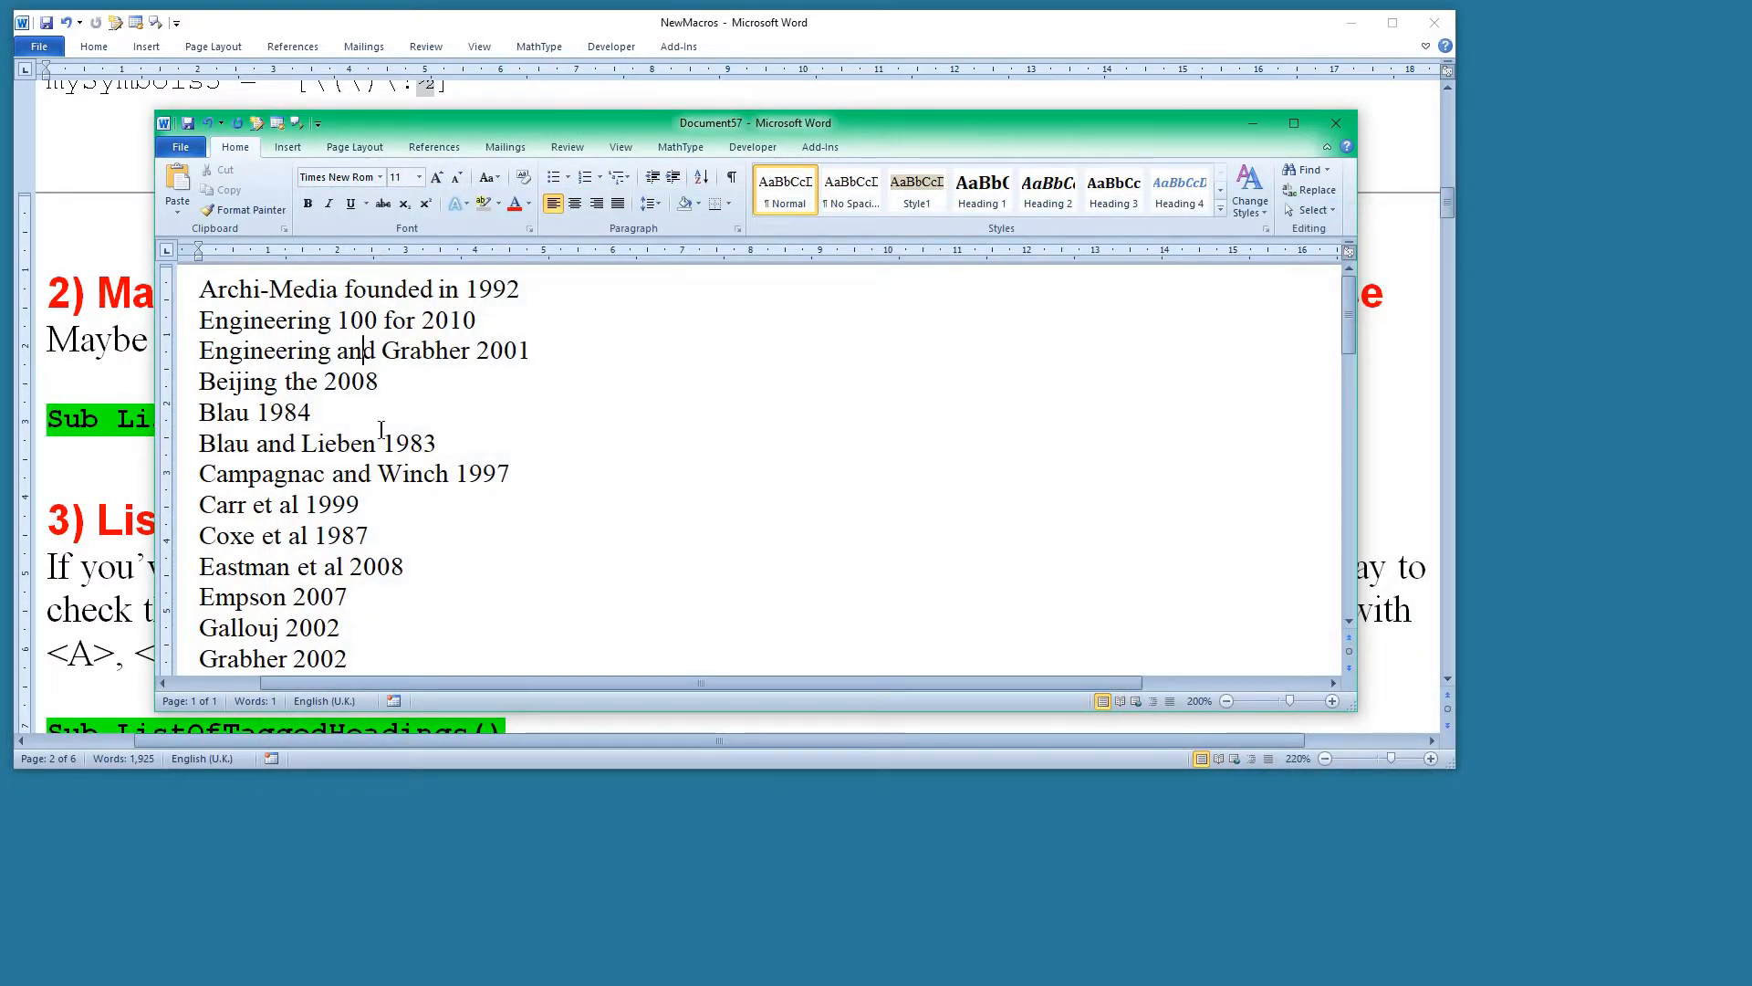
pyautogui.hotkey('ctrl', 'alt', 'l')
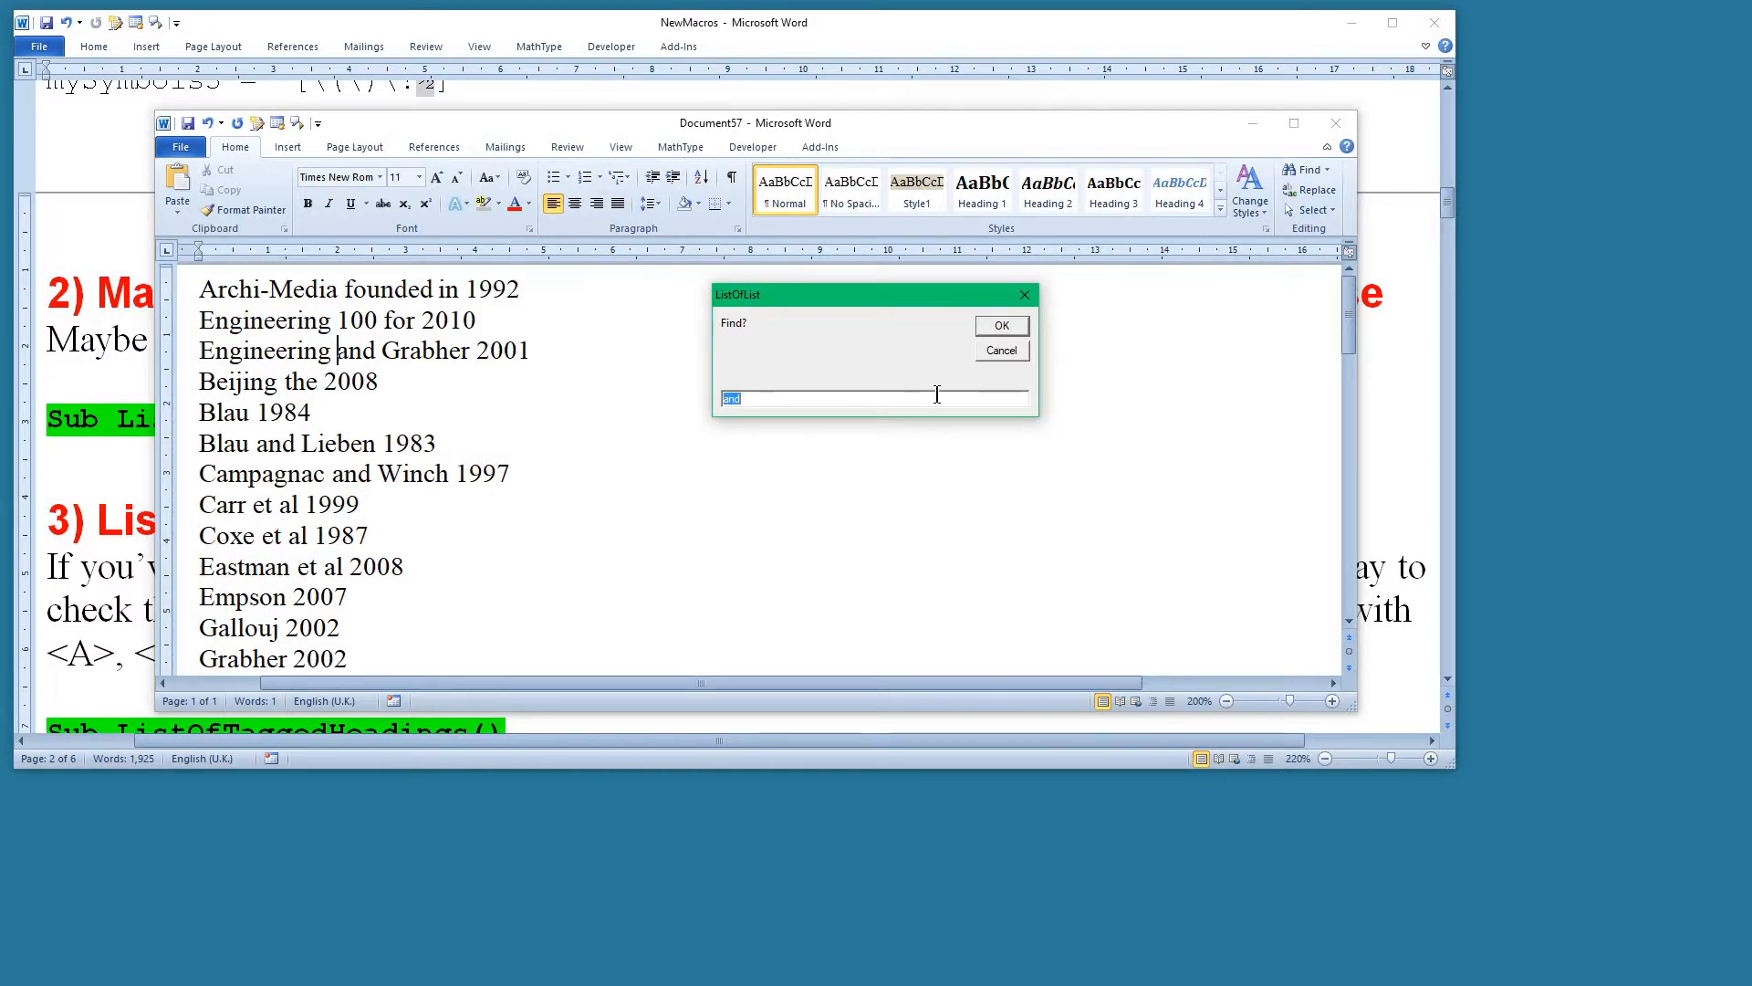
pyautogui.write('188')
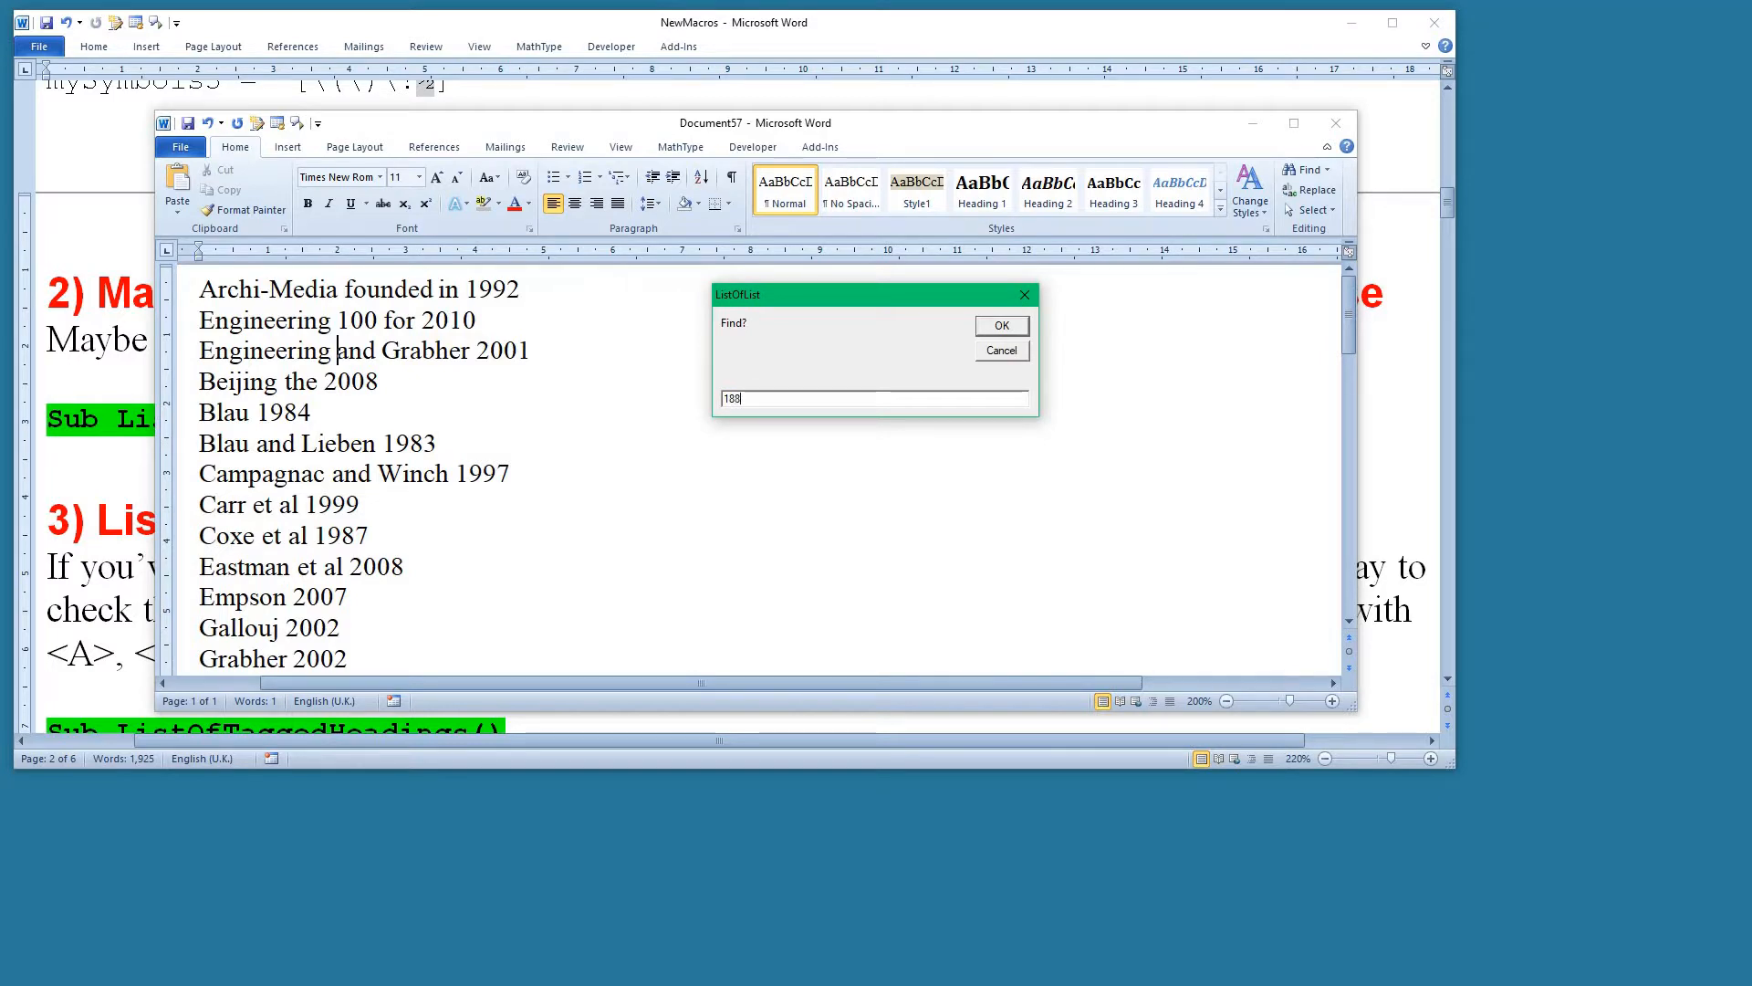
pyautogui.press('BackSpace')
pyautogui.press('BackSpace')
pyautogui.write('and')
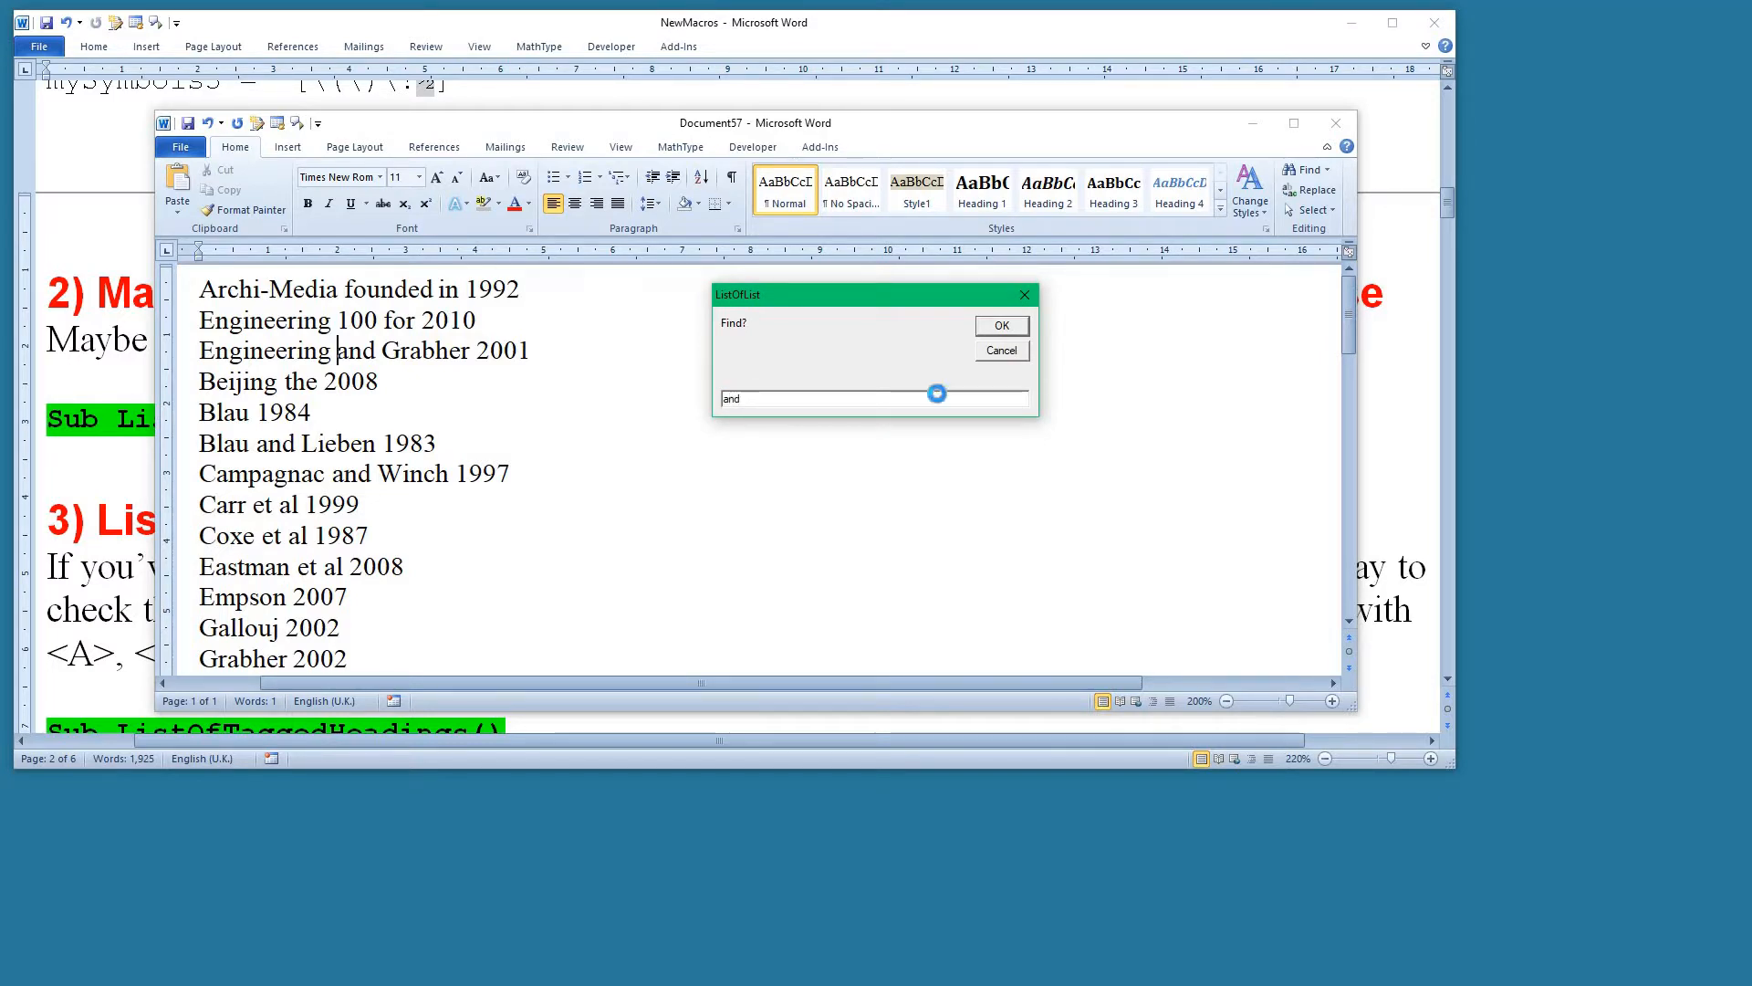
pyautogui.press('Return')
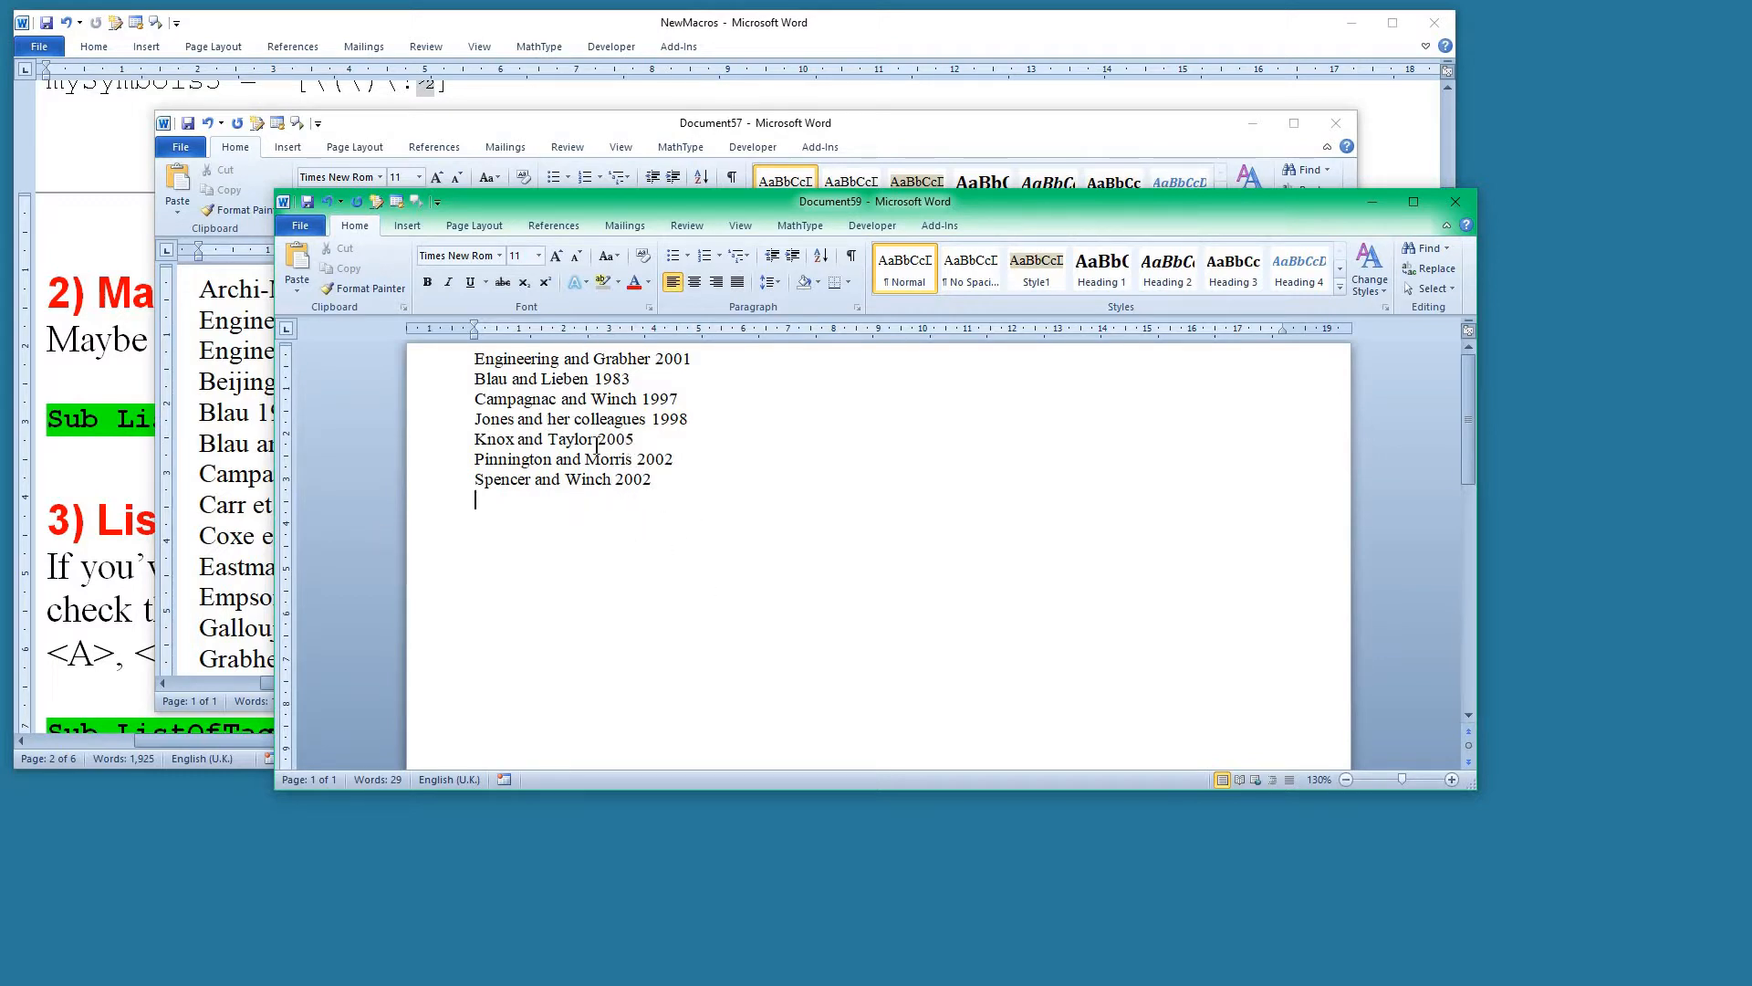
# Return to the citation list document and show its formatting marks.
pyautogui.click(224, 513)
pyautogui.click(343, 357)
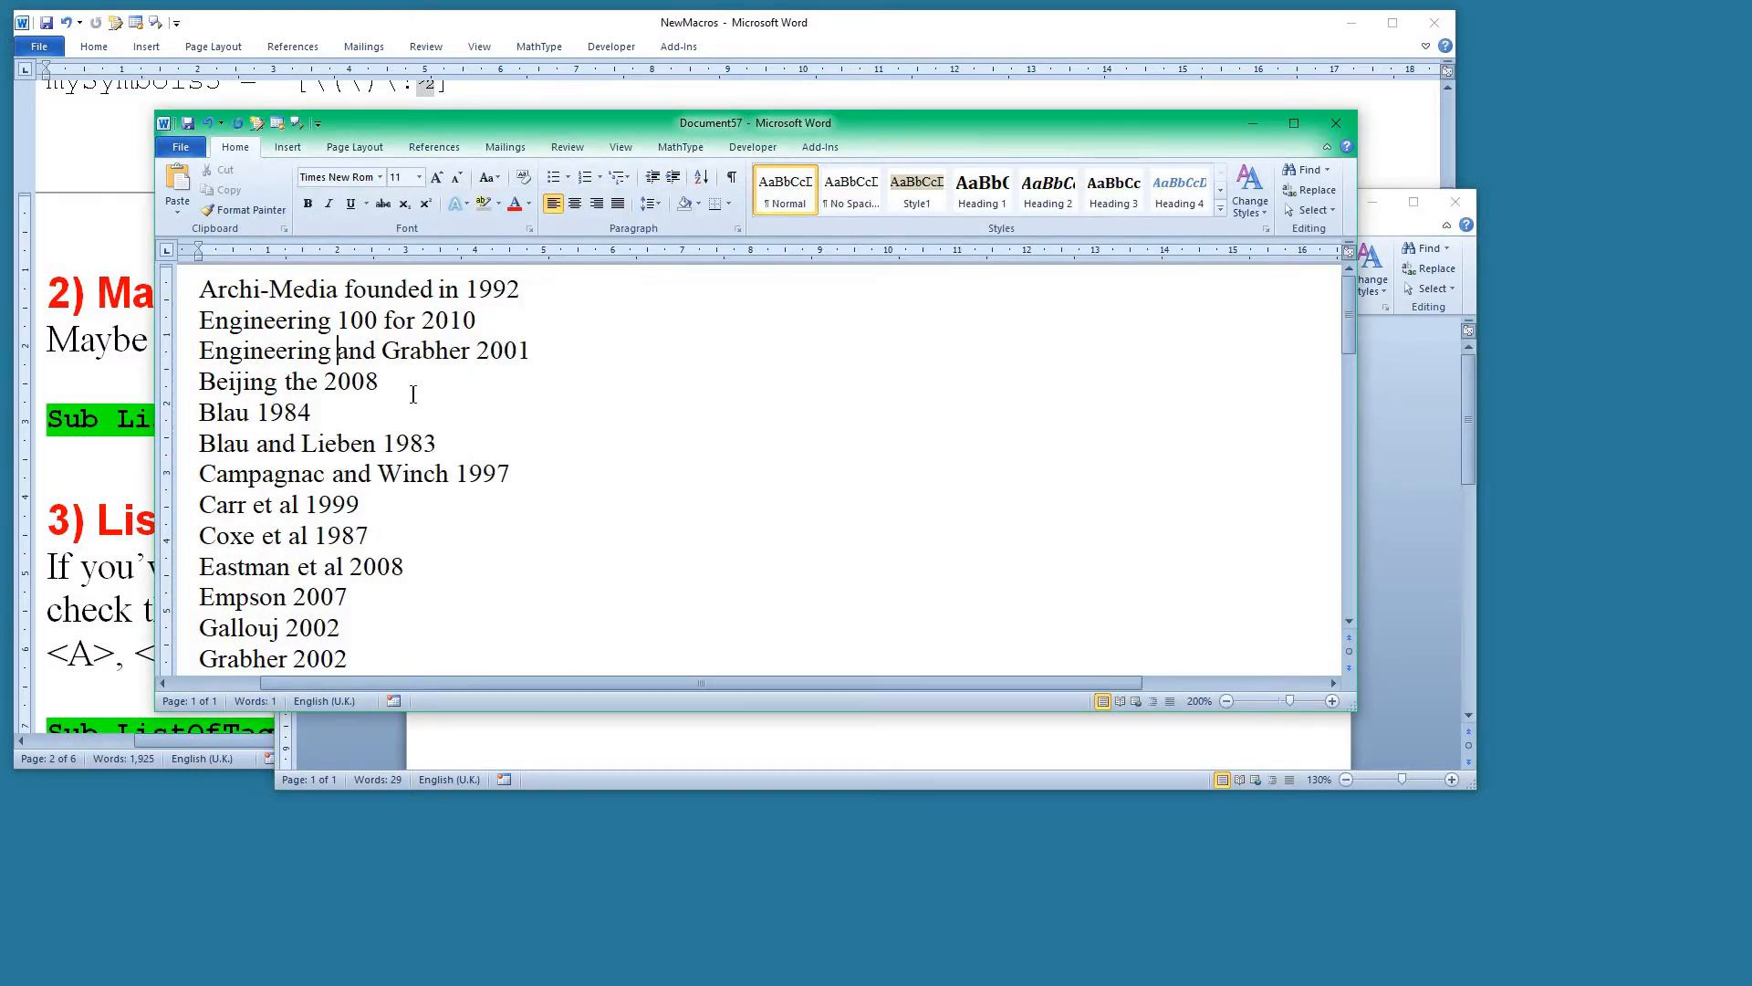
pyautogui.hotkey('ctrl', 'shift', '8')
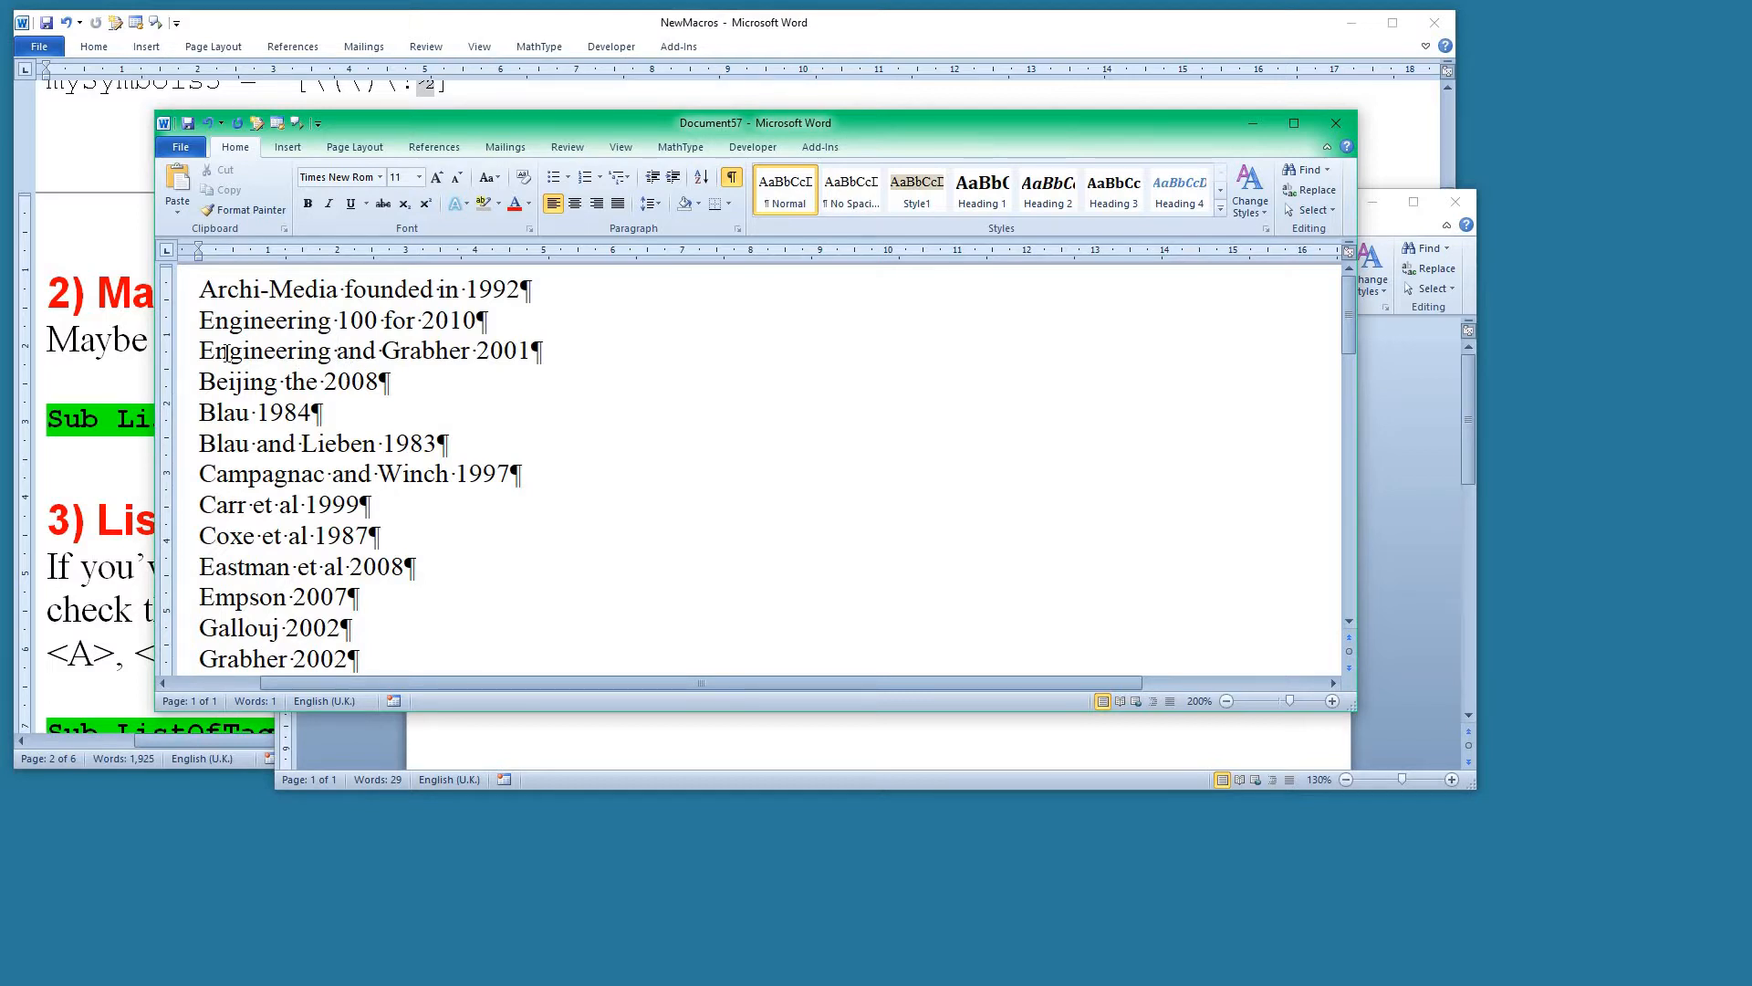
# Try the ListOfList macro with the words before the year in the third citation as search text.
pyautogui.moveTo(199, 352); pyautogui.dragTo(467, 358)
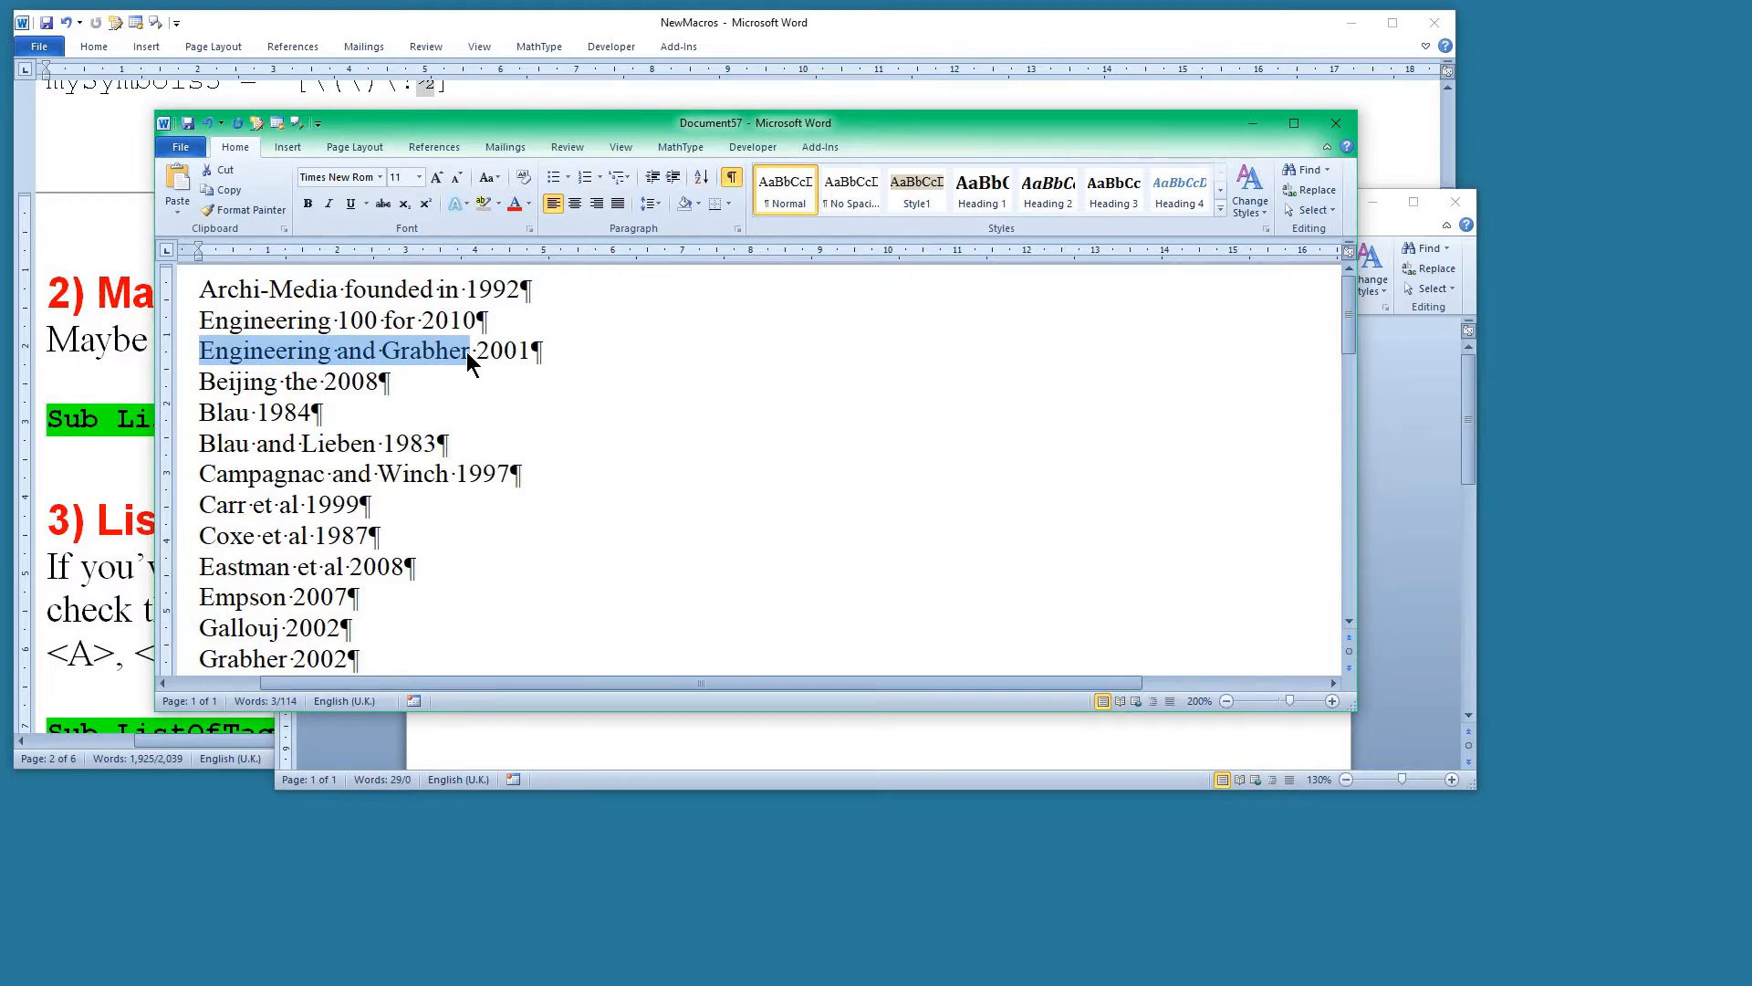
pyautogui.hotkey('ctrl', 'alt', 'l')
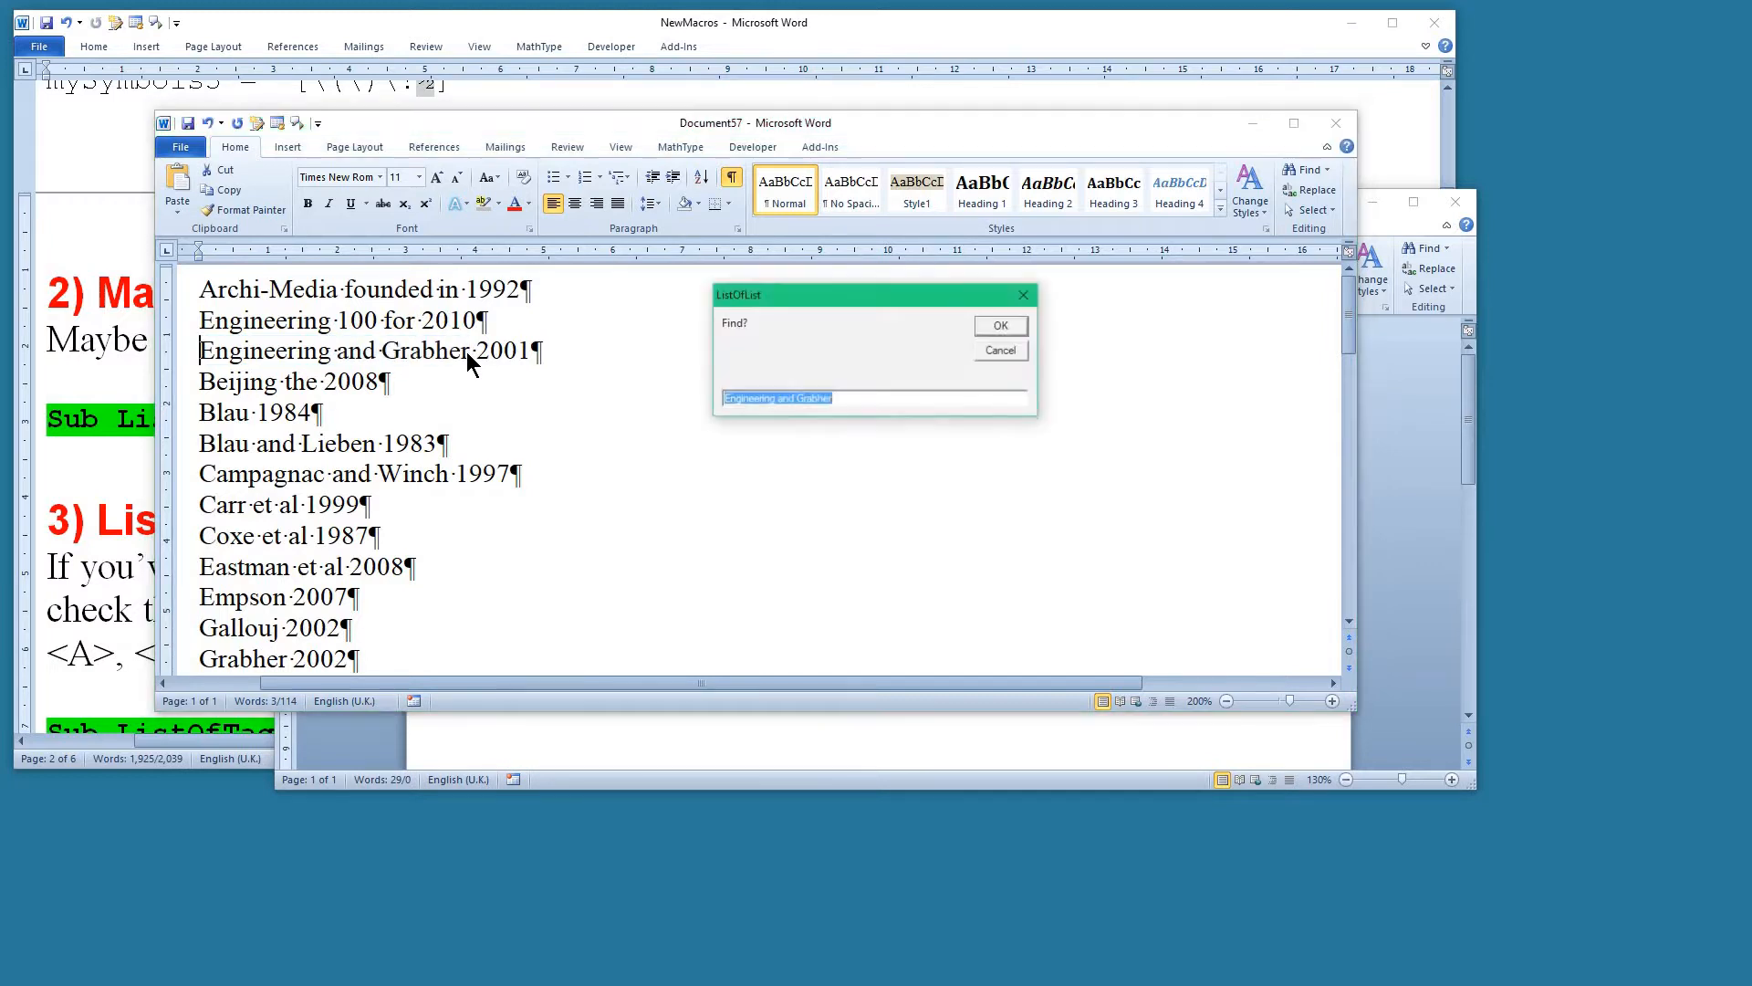
pyautogui.click(1001, 350)
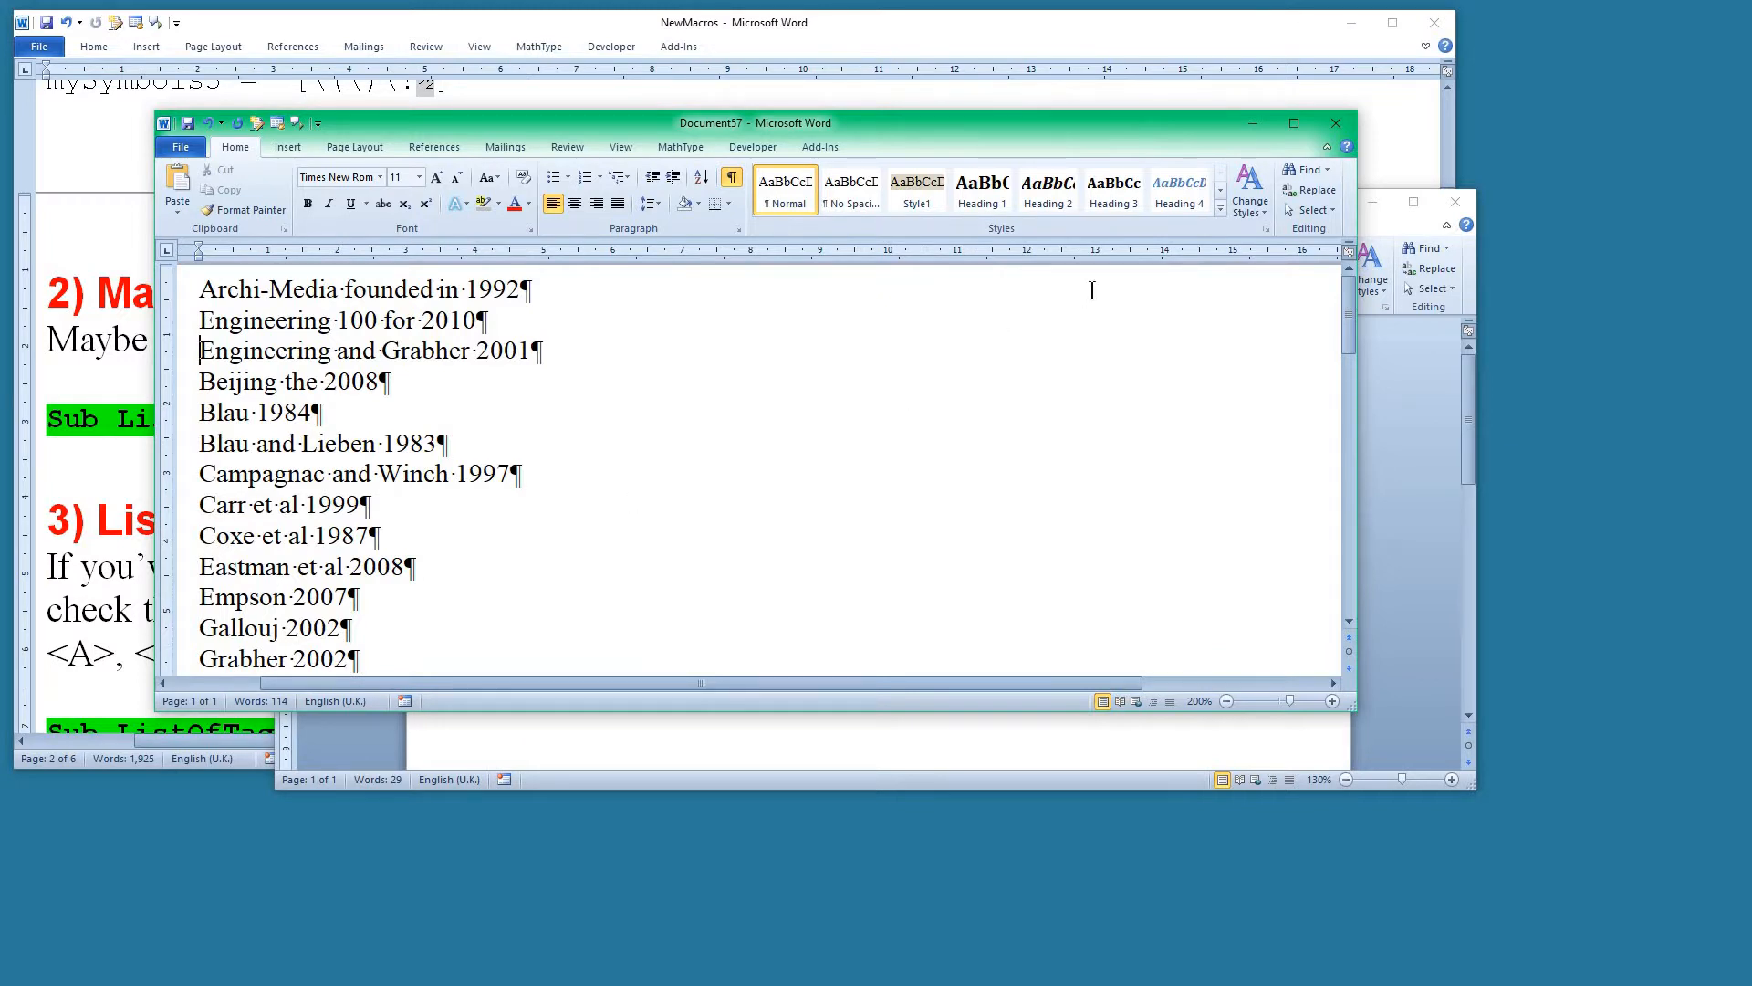
# Close the citation list document and the "and" sublist document without saving either.
pyautogui.click(1335, 124)
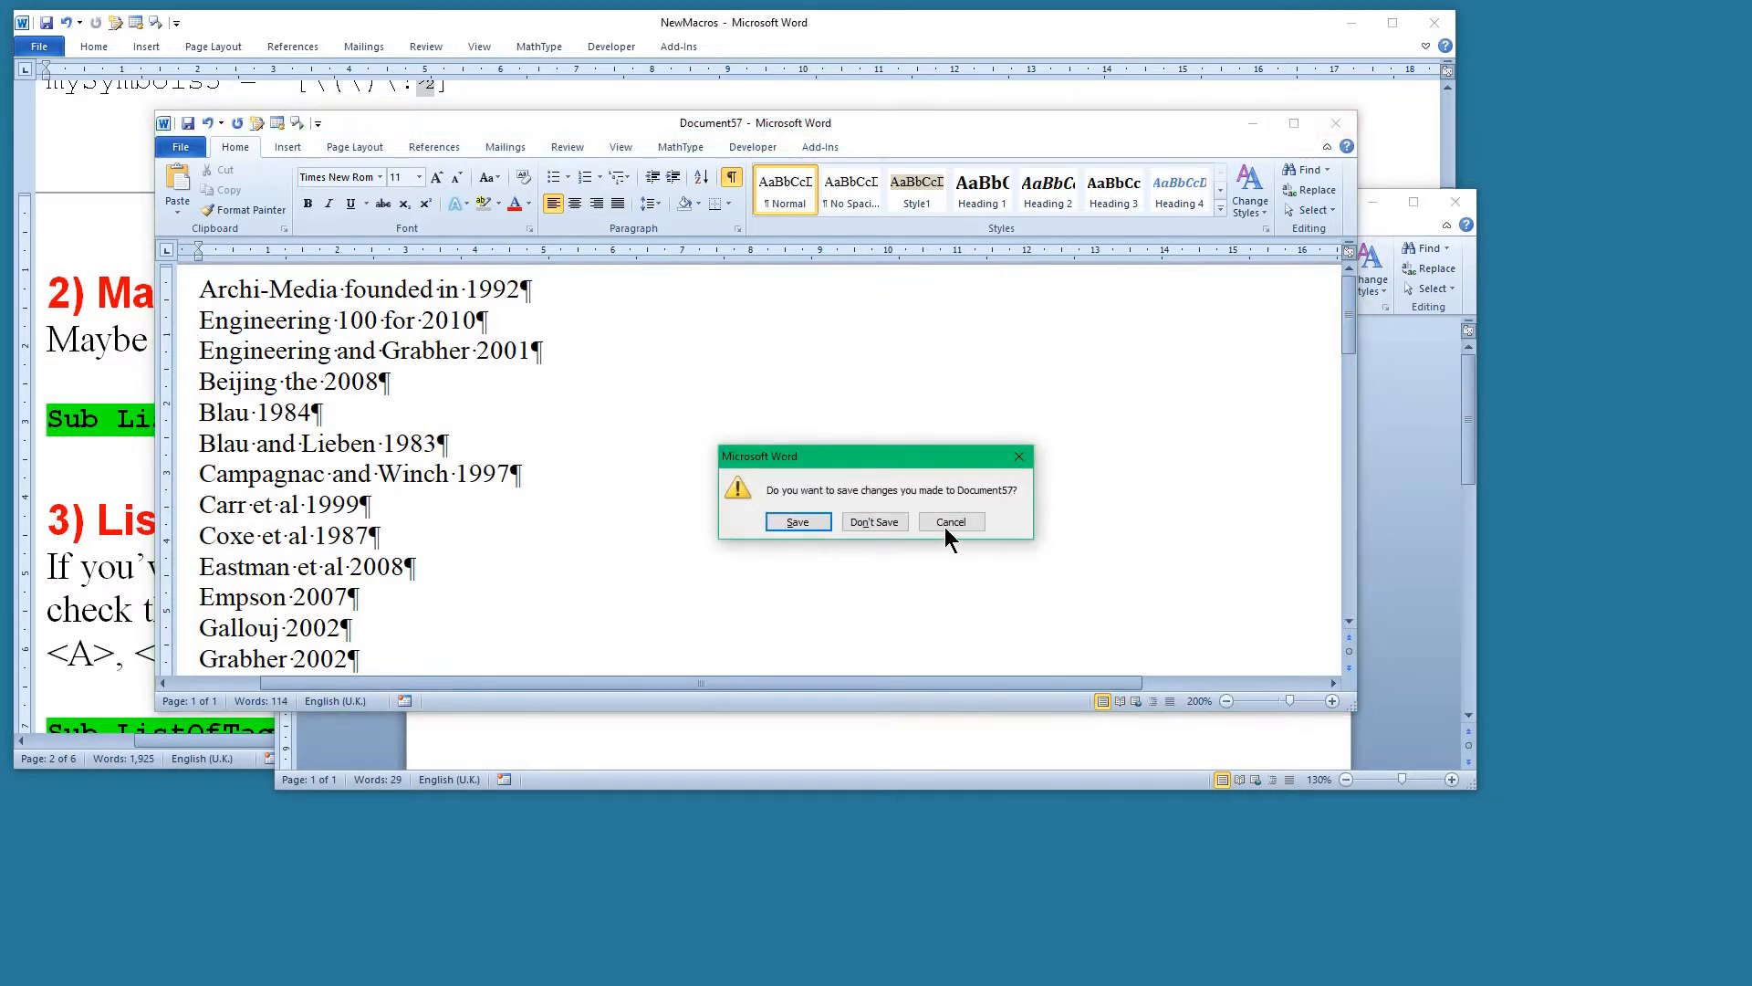
pyautogui.click(874, 521)
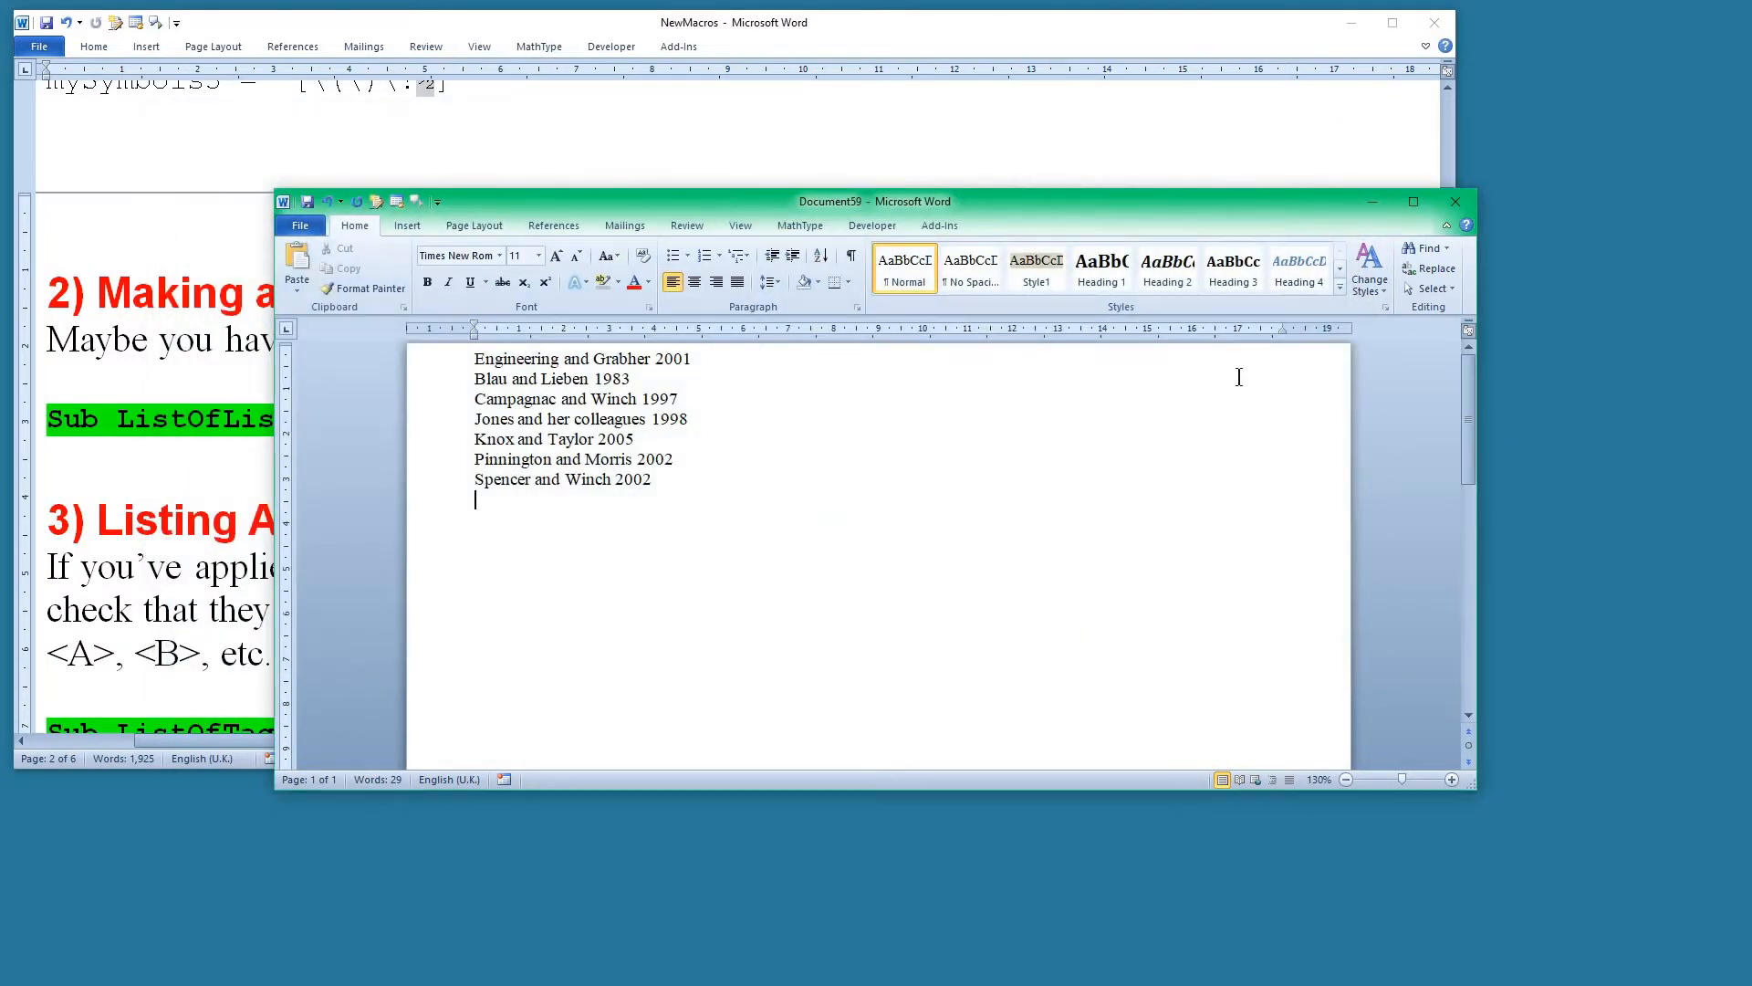
pyautogui.click(1454, 201)
pyautogui.click(877, 522)
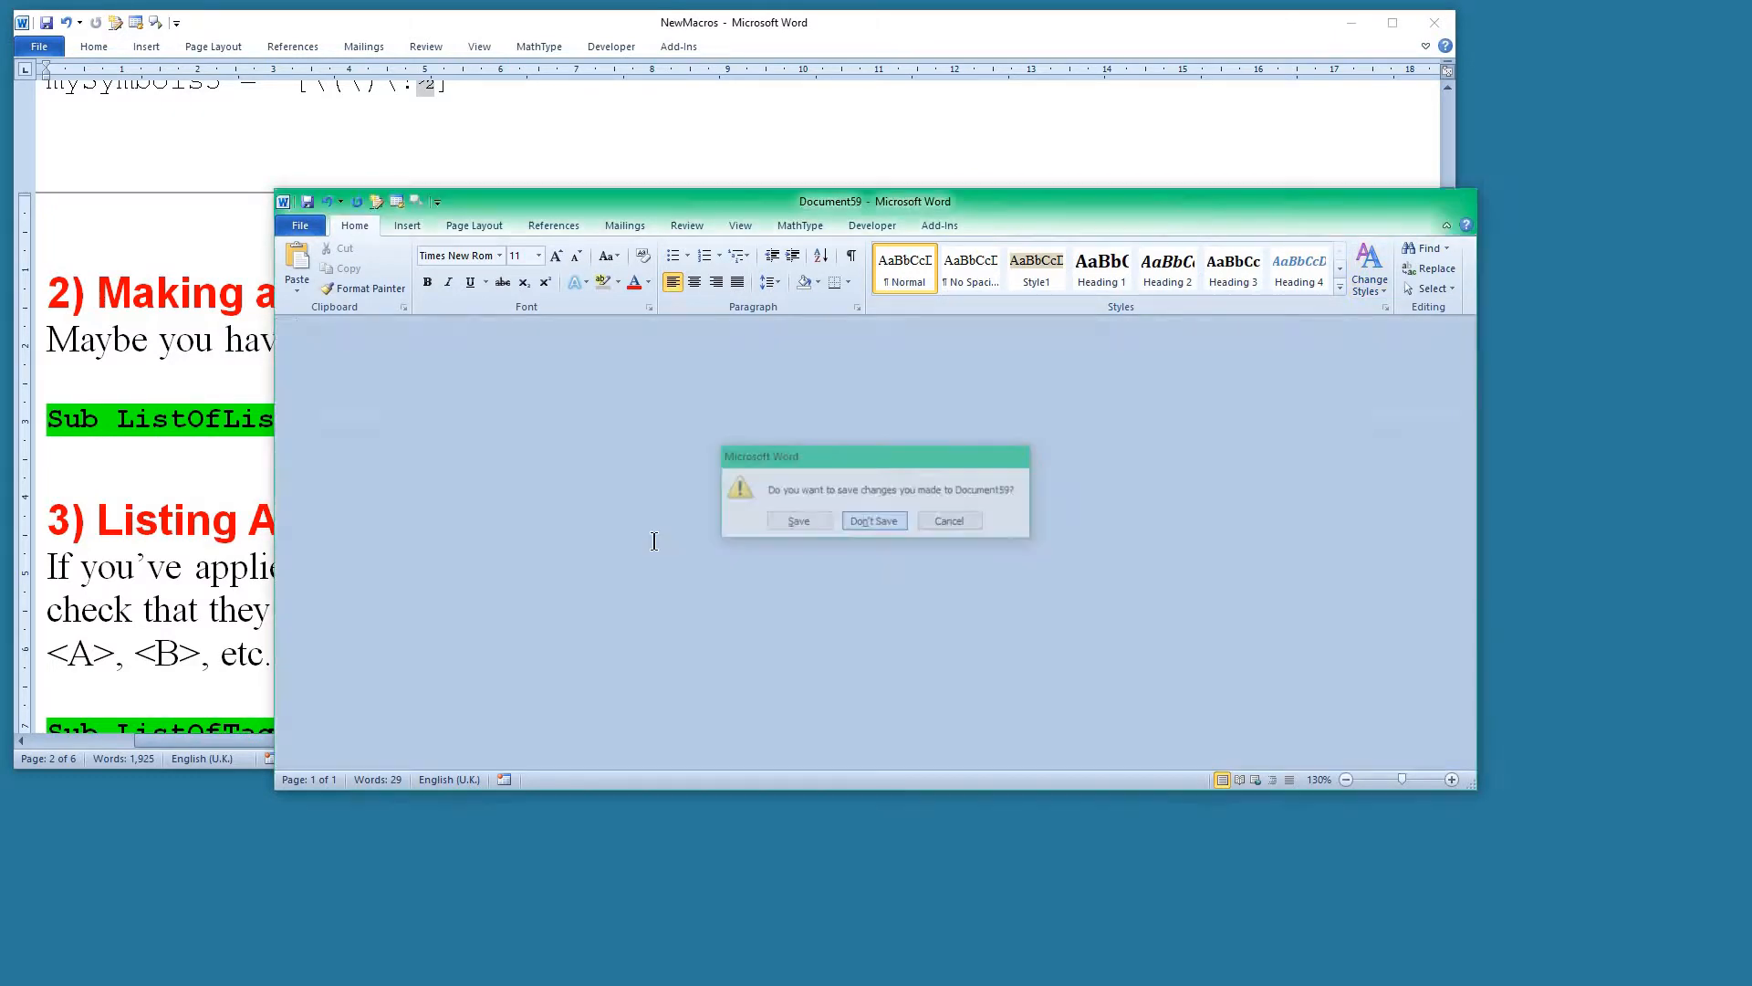
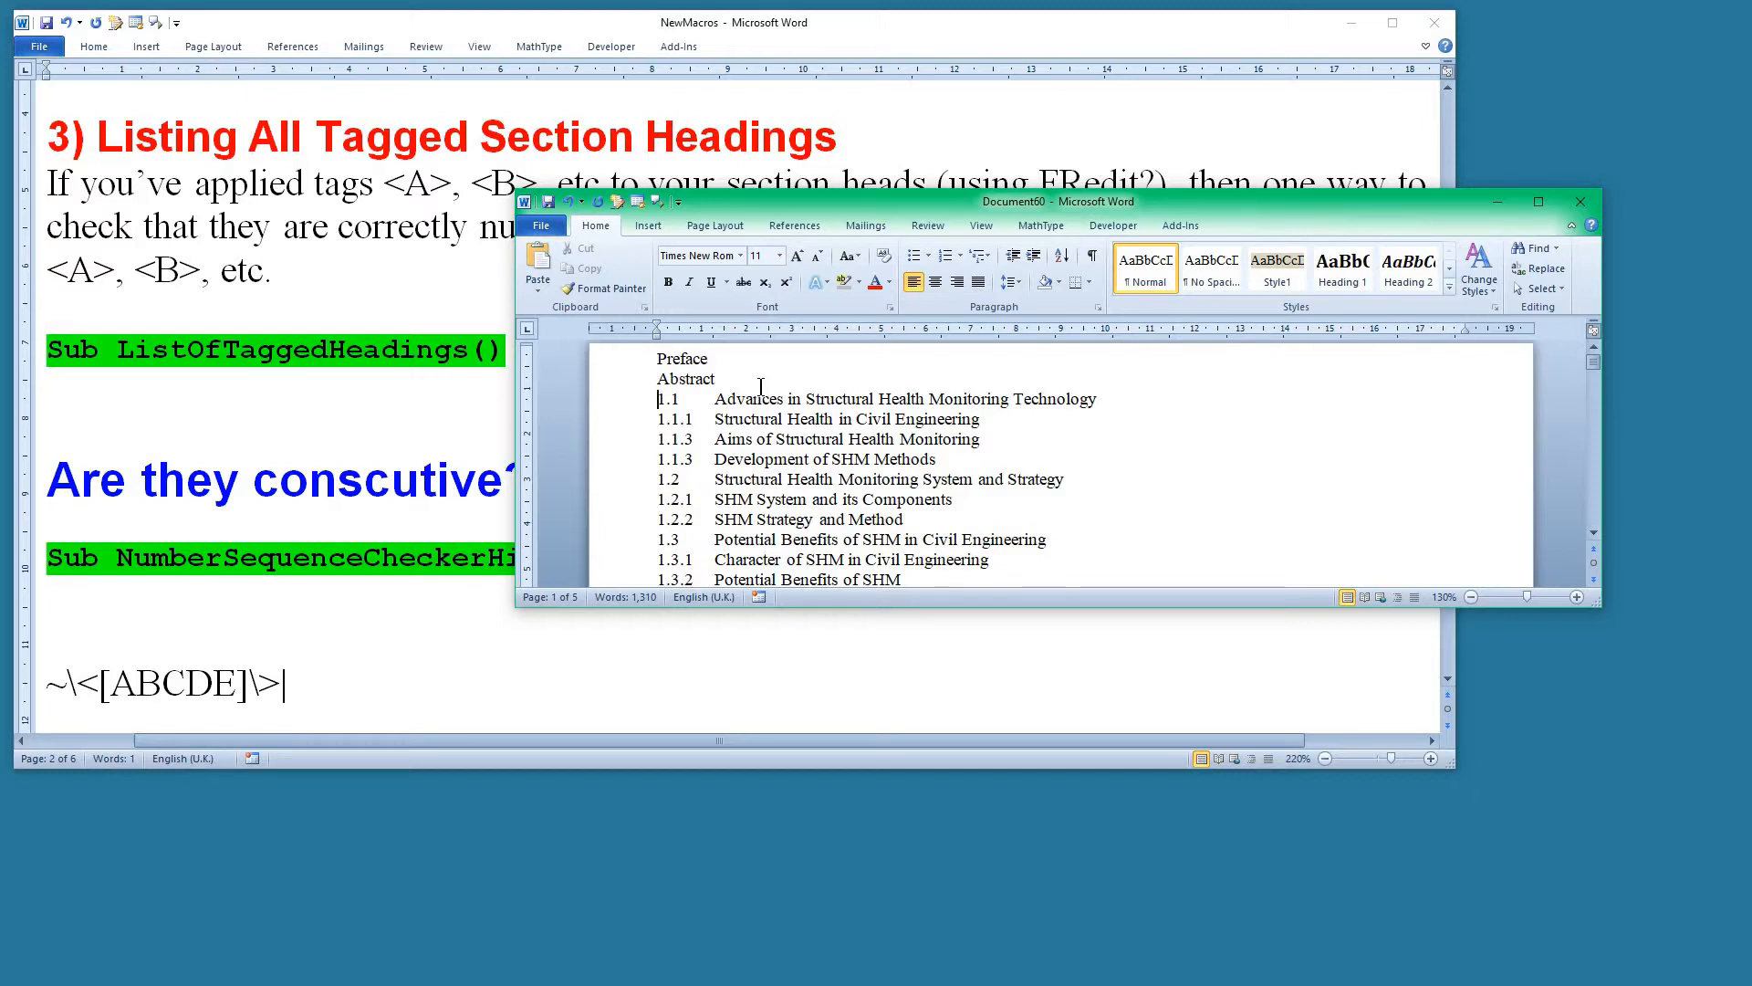
# Run NumberSequenceCheckerHierarchical on the heading list from section 1.1 and continue the check from section 1.1.3 to the end.
pyautogui.hotkey('ctrl', 'alt', 'n')
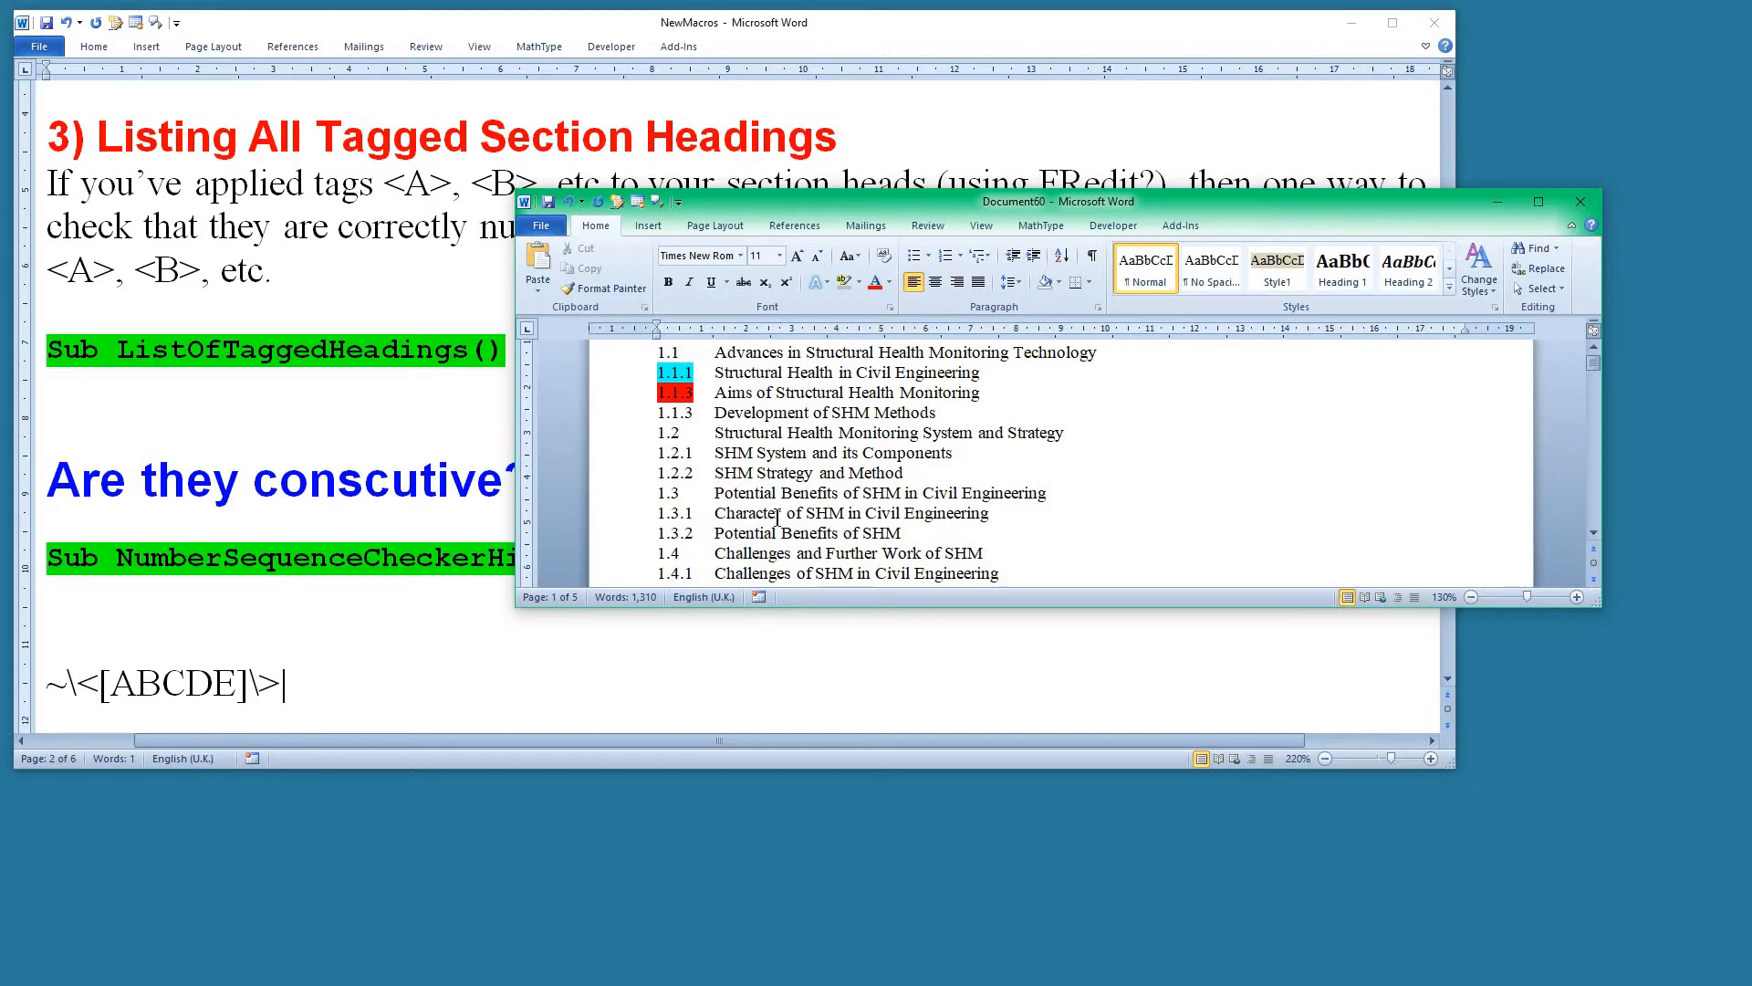
pyautogui.click(673, 415)
pyautogui.scroll(-20, 742, 579)
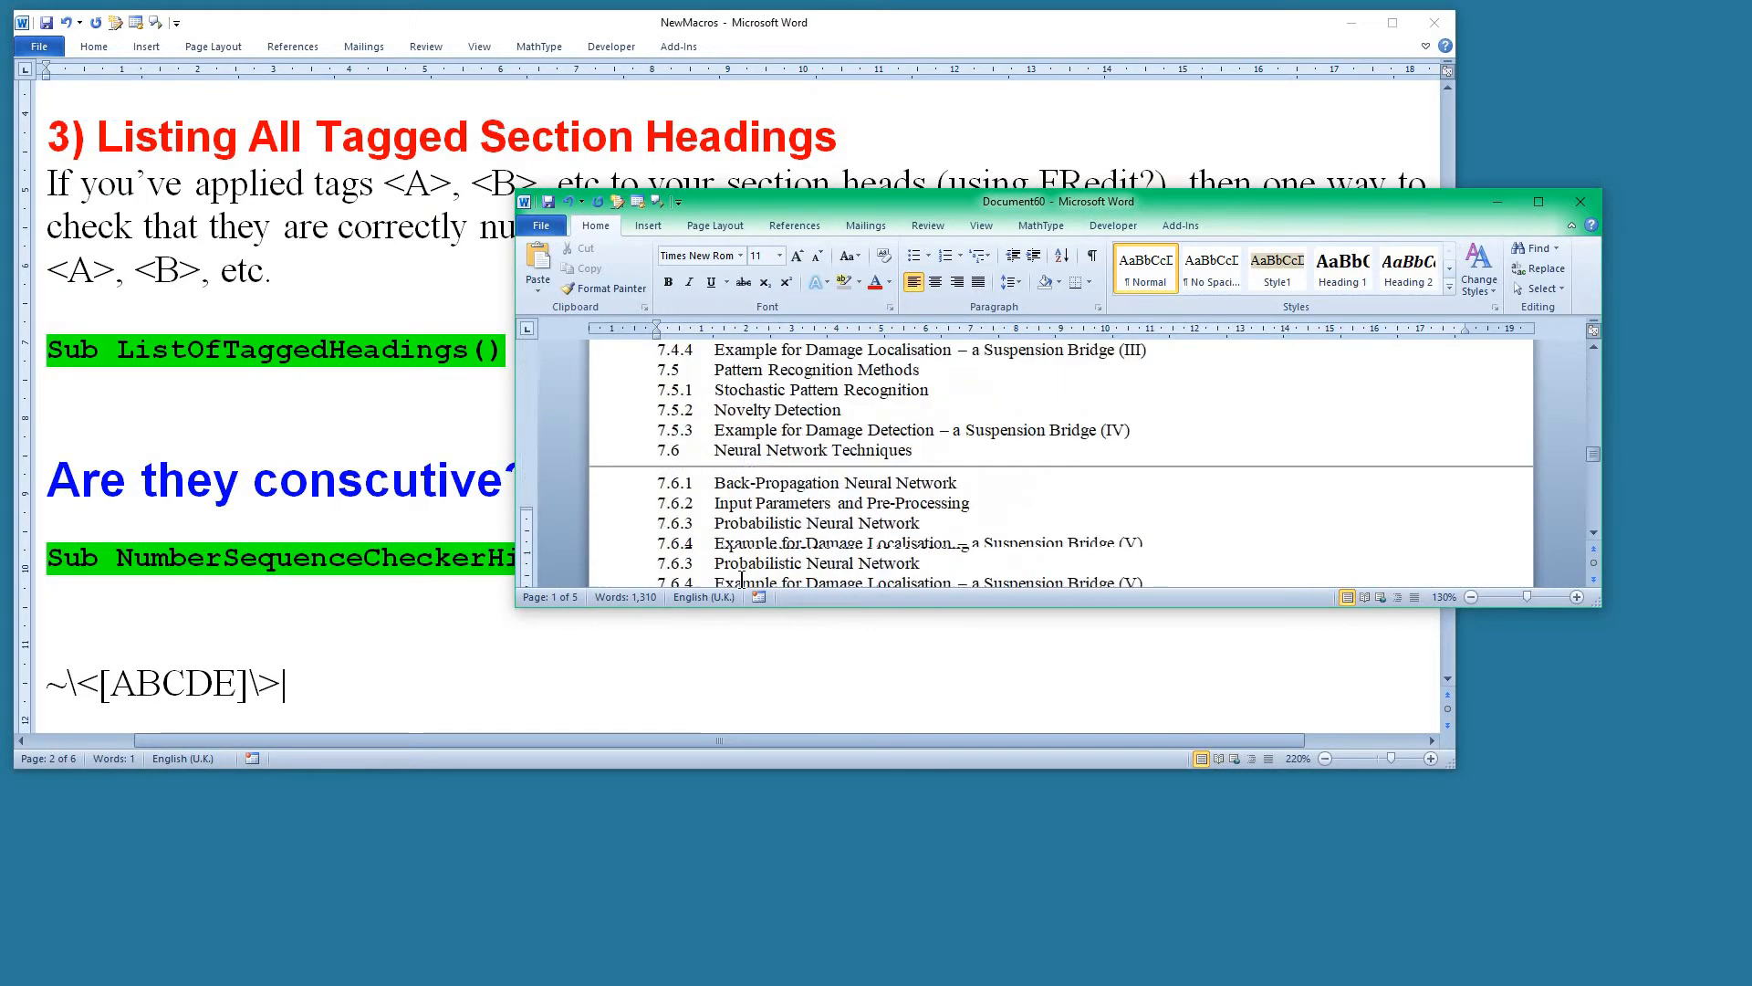
pyautogui.click(691, 542)
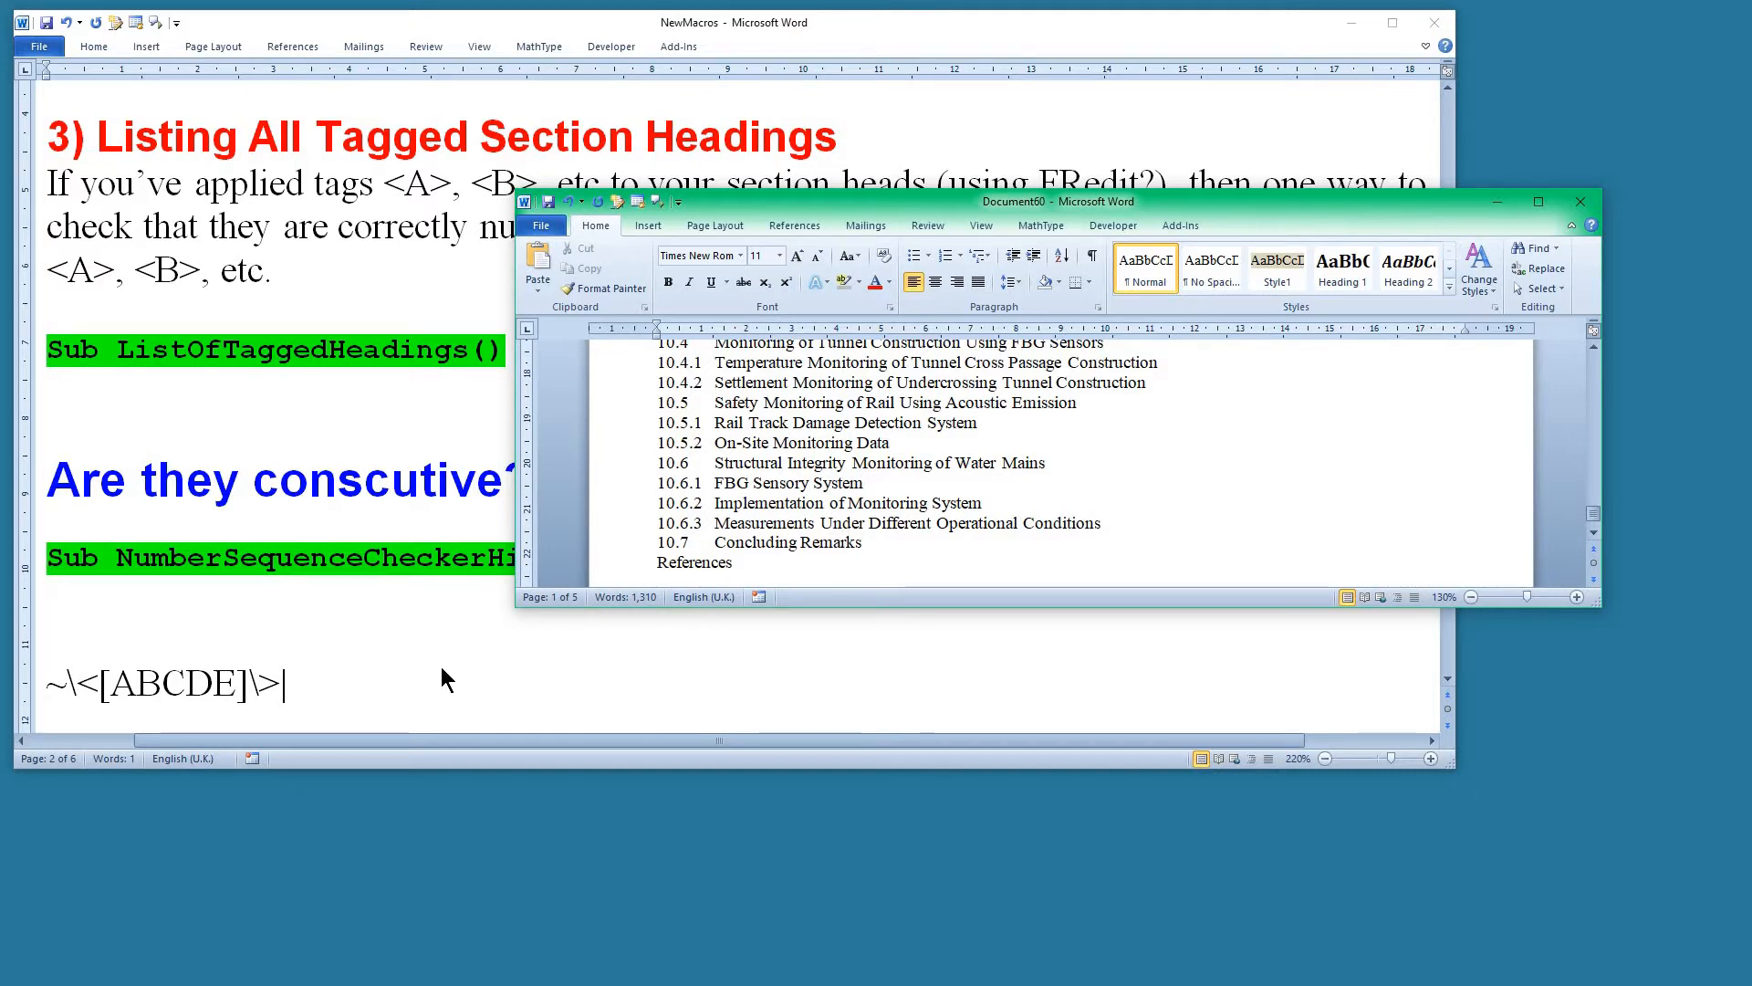
# Close the heading list document without saving and return to the macro notes on ListOfTaggedHeadings.
pyautogui.scroll(-1, 441, 666)
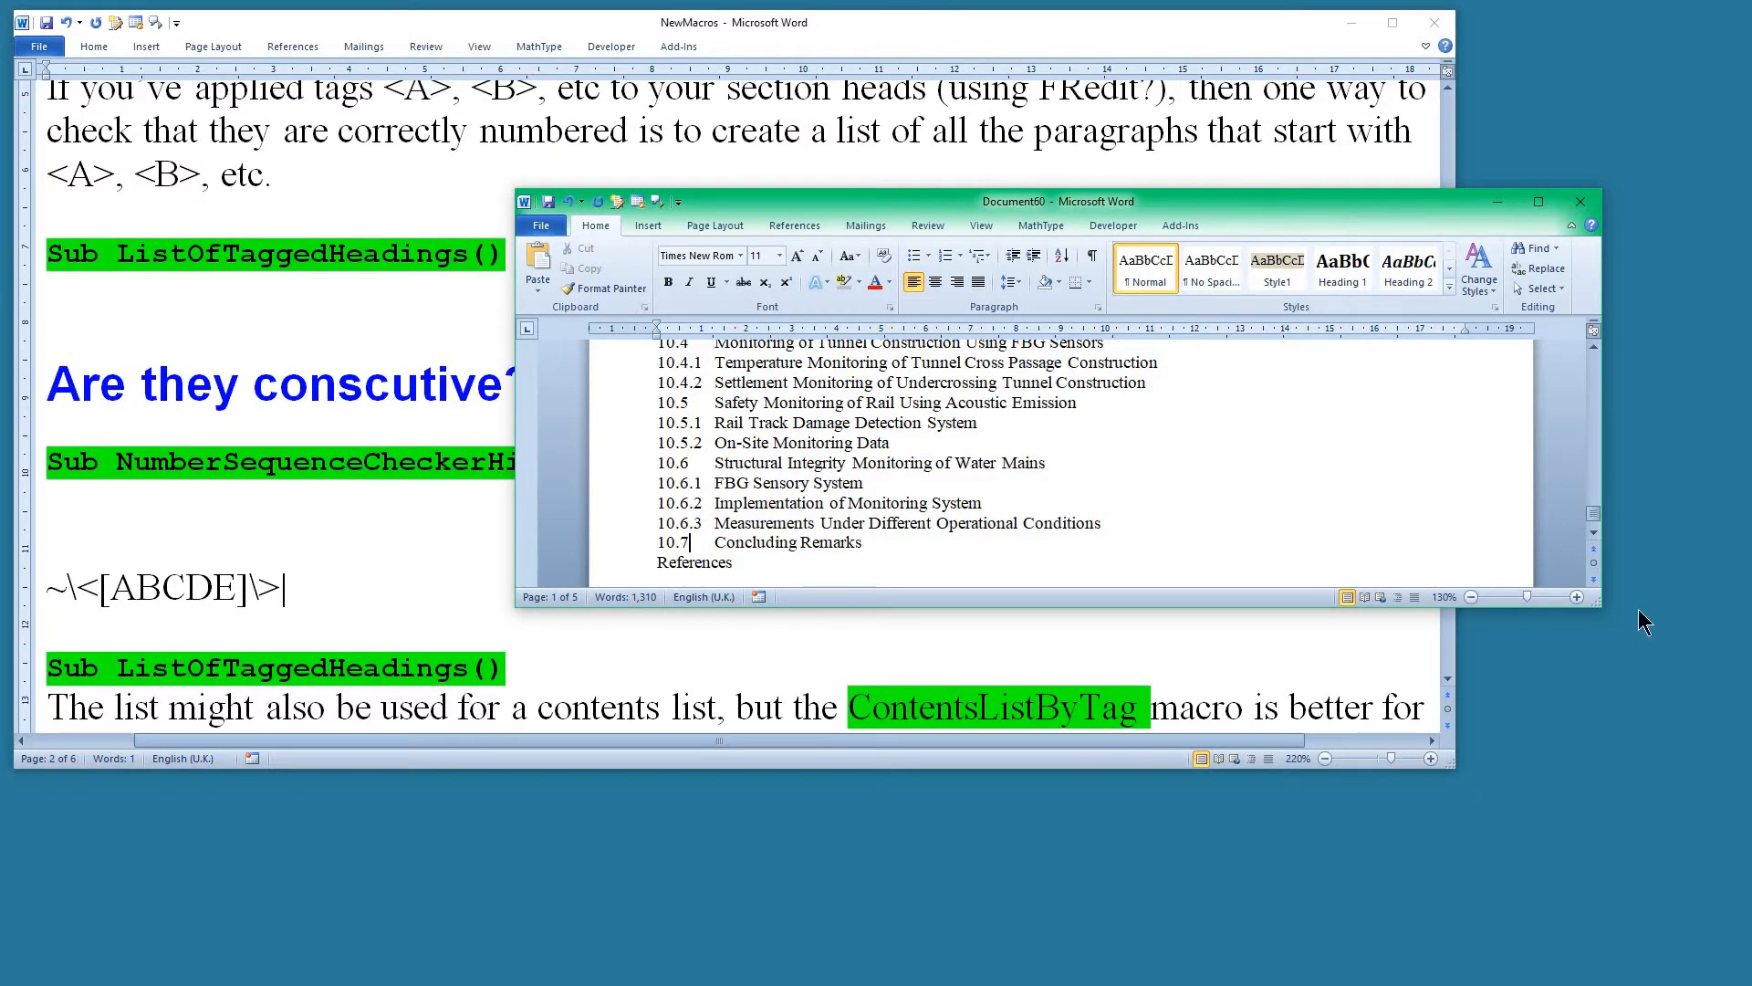
pyautogui.click(1588, 212)
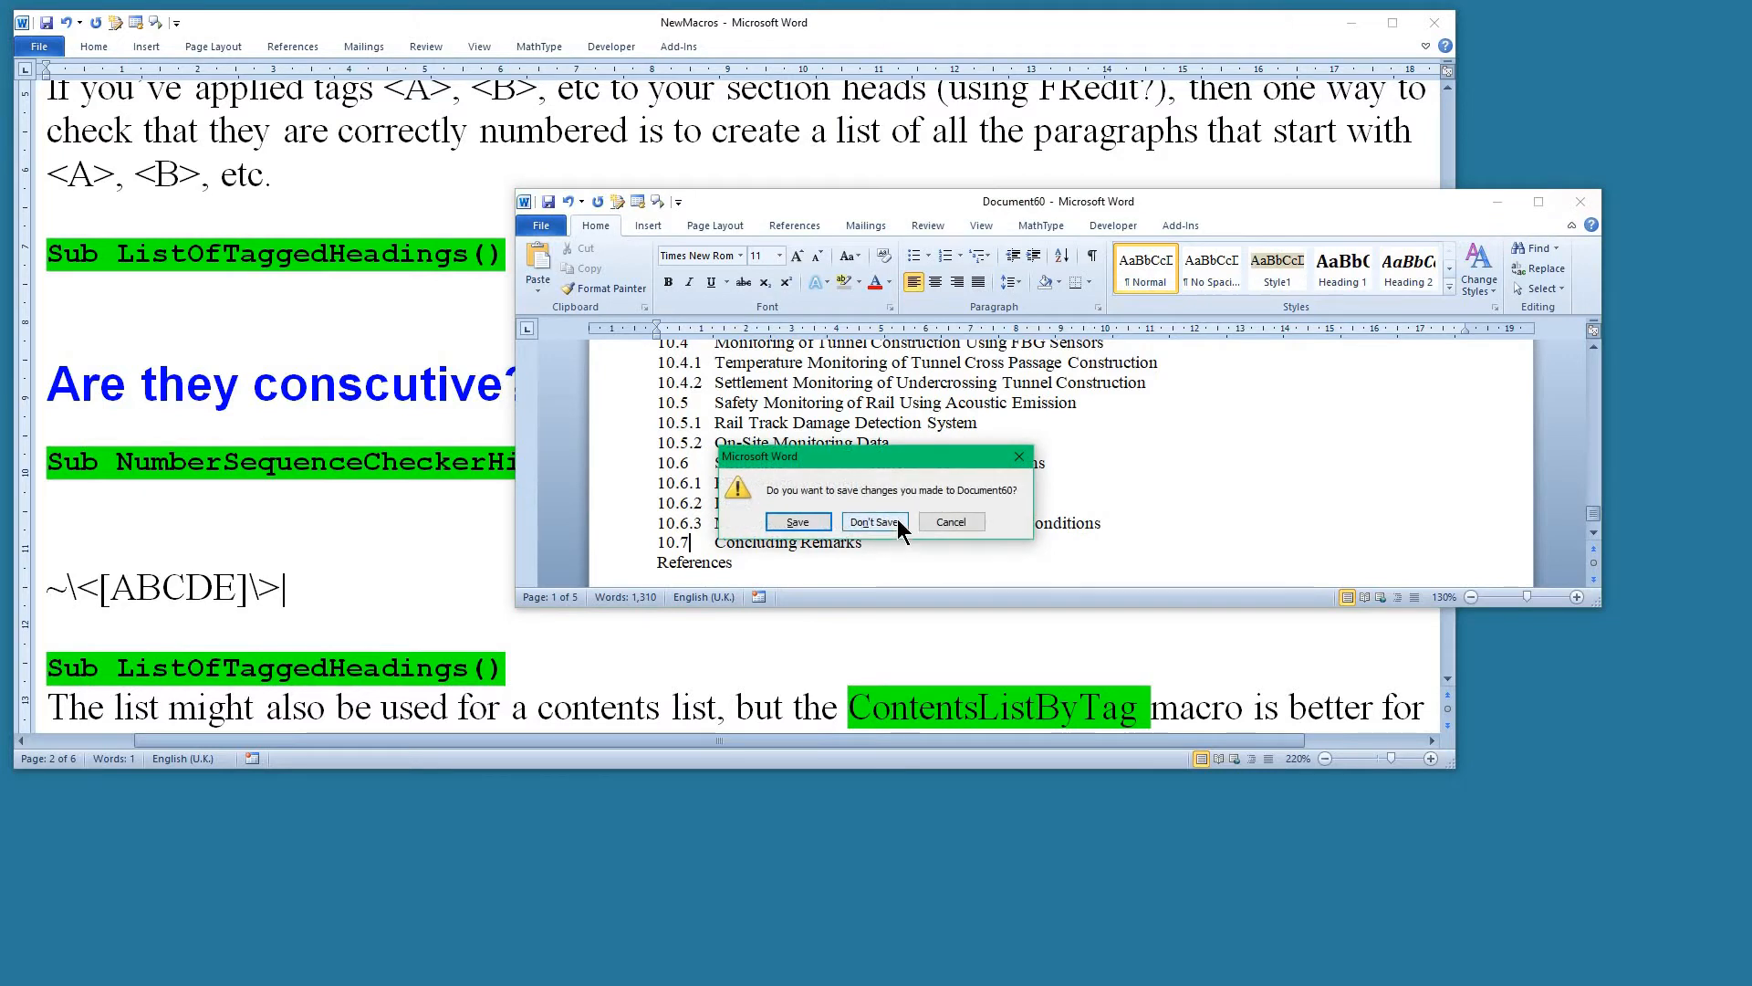
pyautogui.click(878, 521)
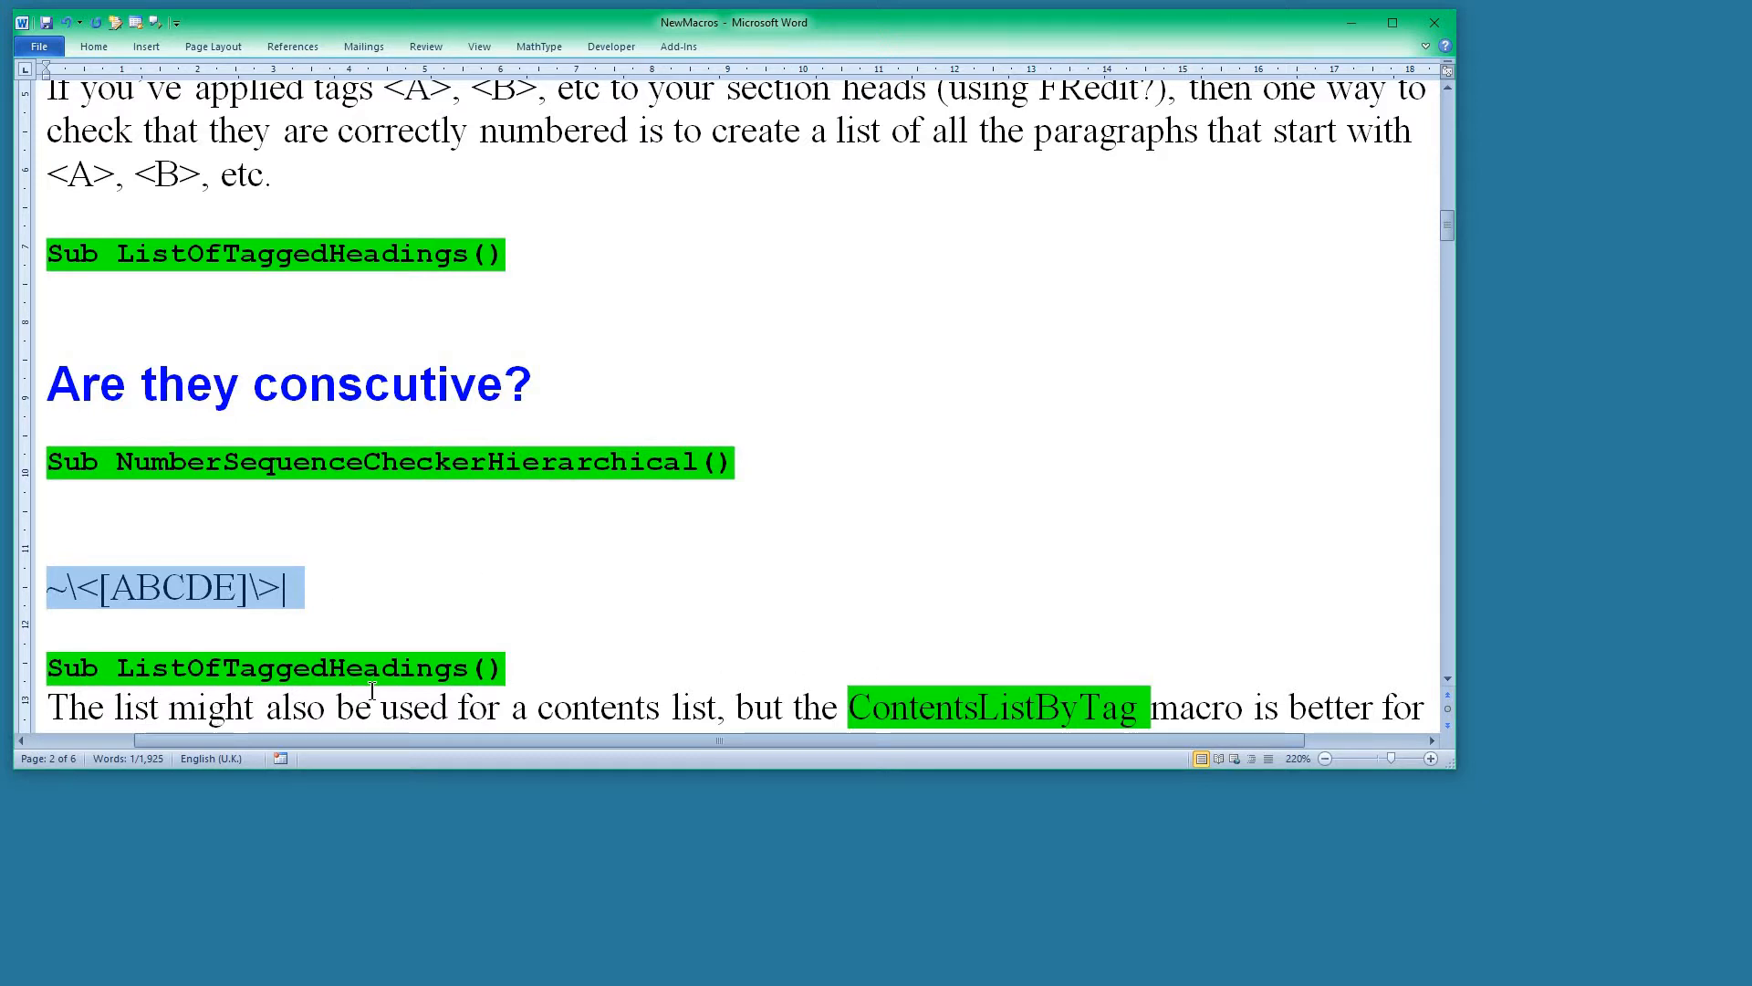
pyautogui.click(274, 673)
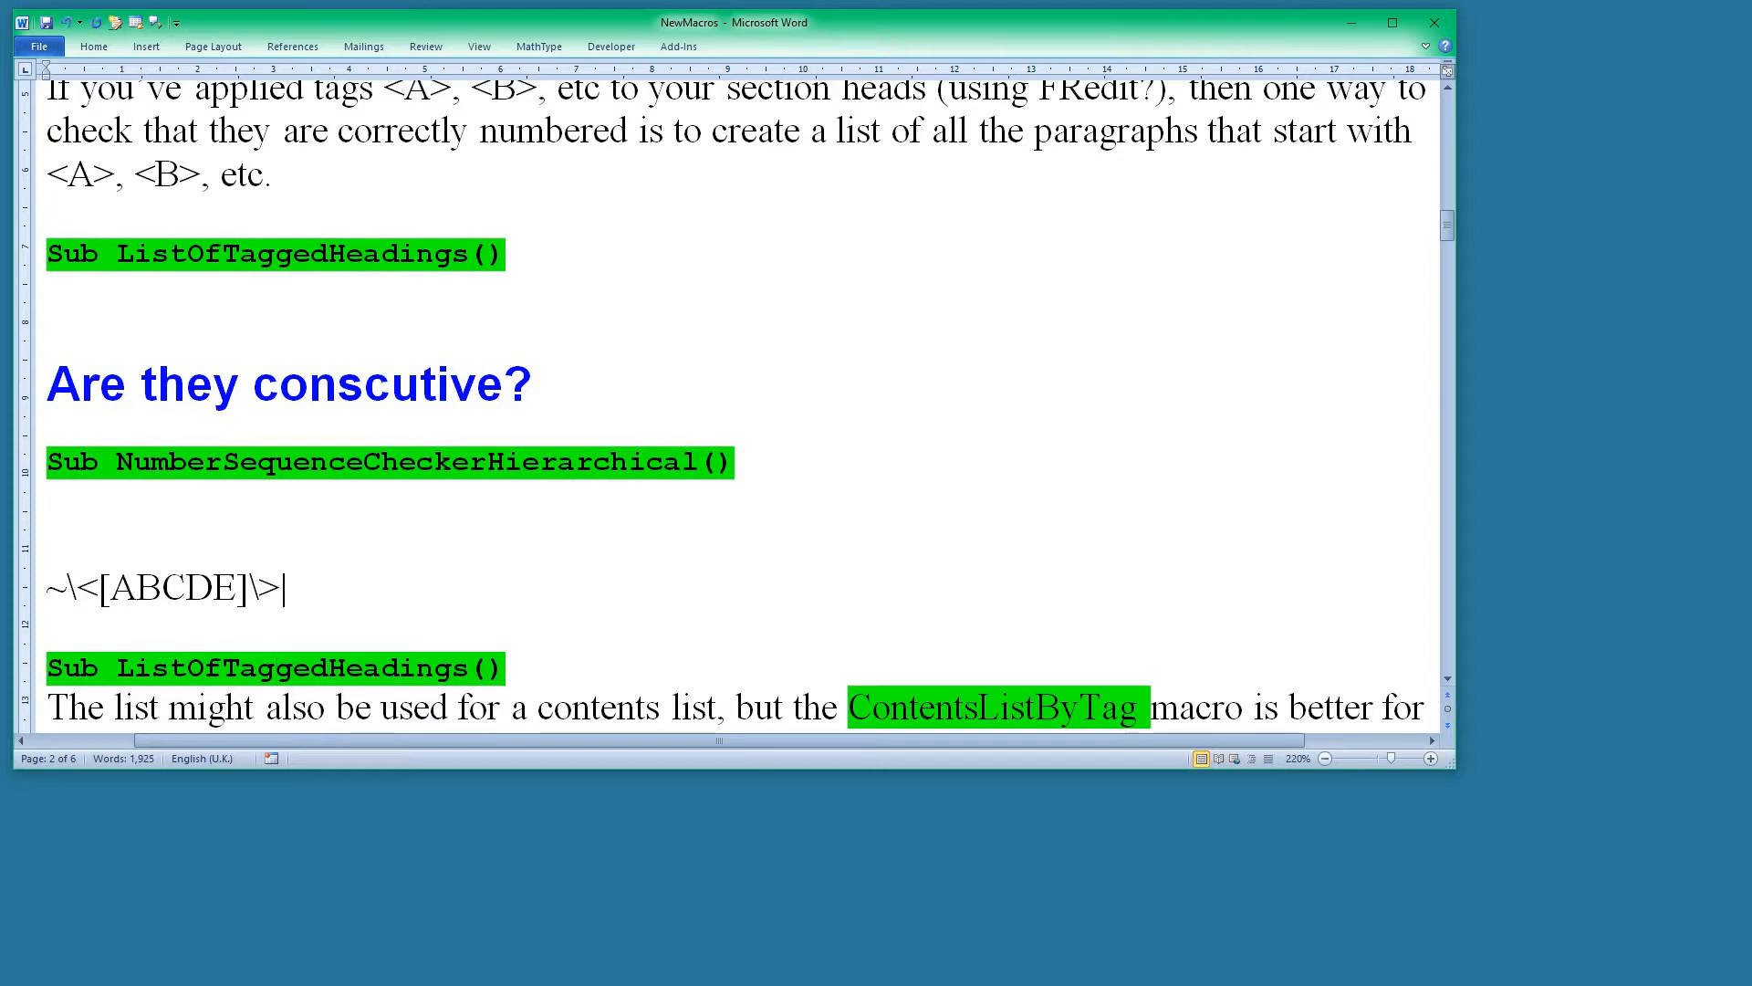
# Bring the Contents list document into view and change the number of "Aims of Structural Health Monitoring" to 1.1.7.
pyautogui.moveTo(0, 365); pyautogui.dragTo(992, 220)
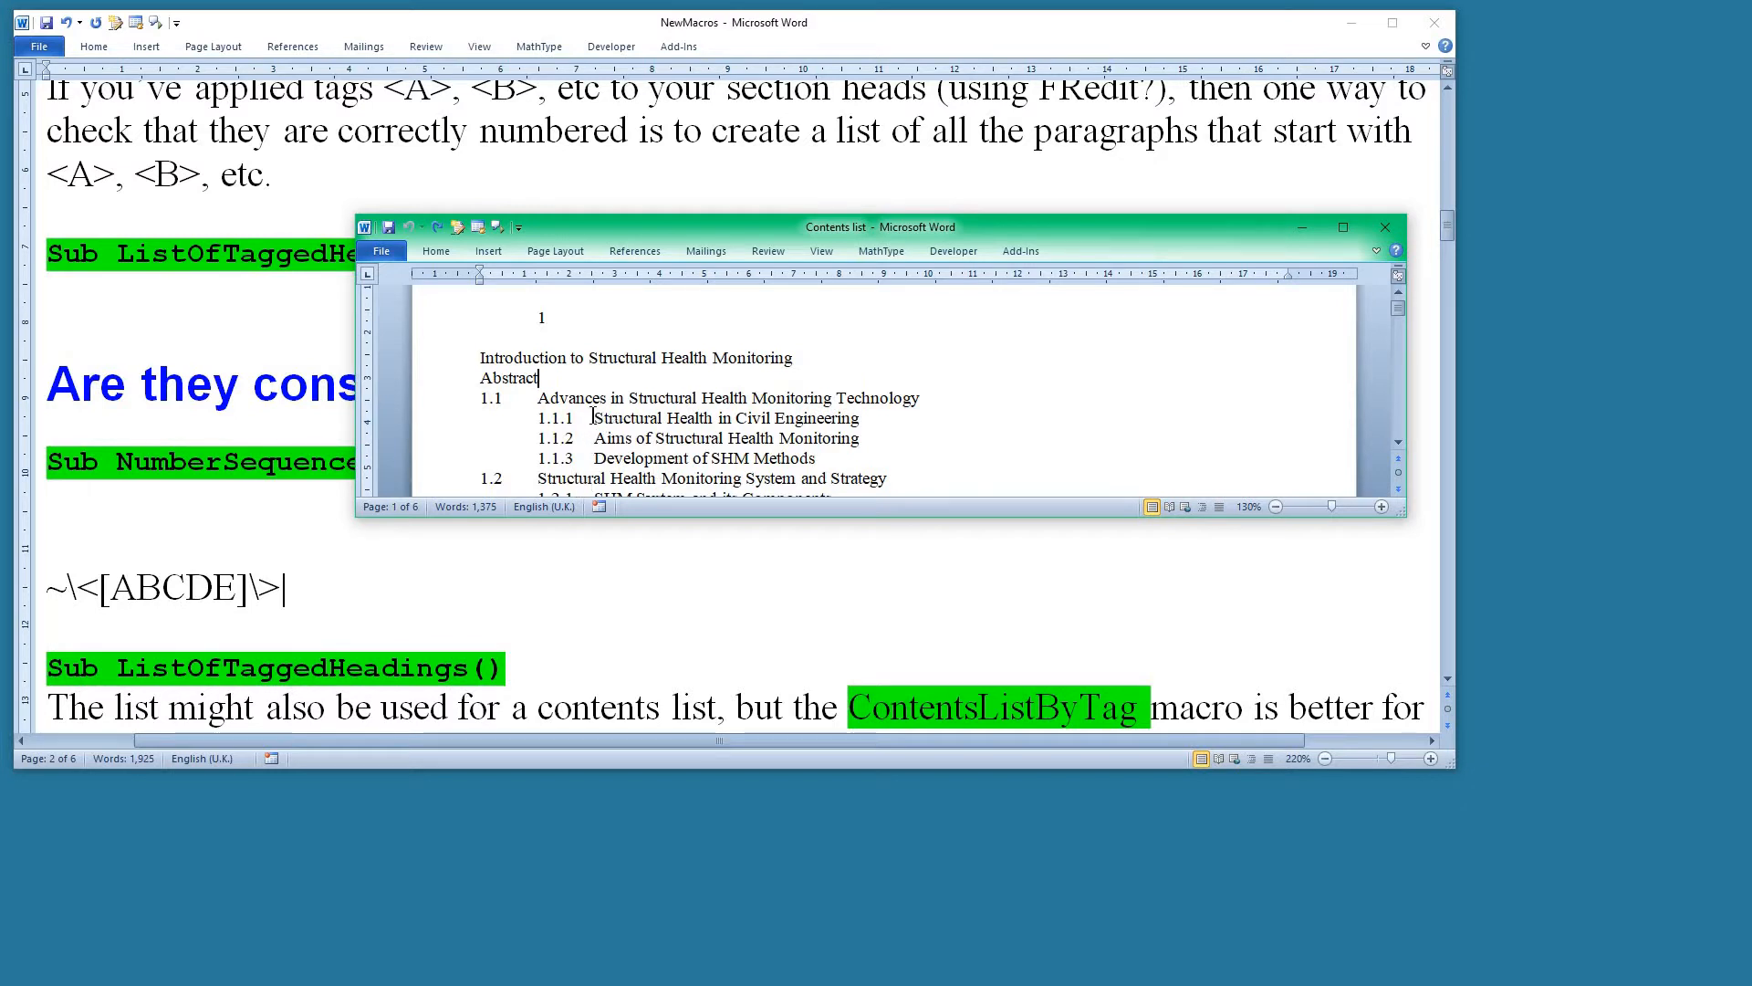
pyautogui.doubleClick(568, 438)
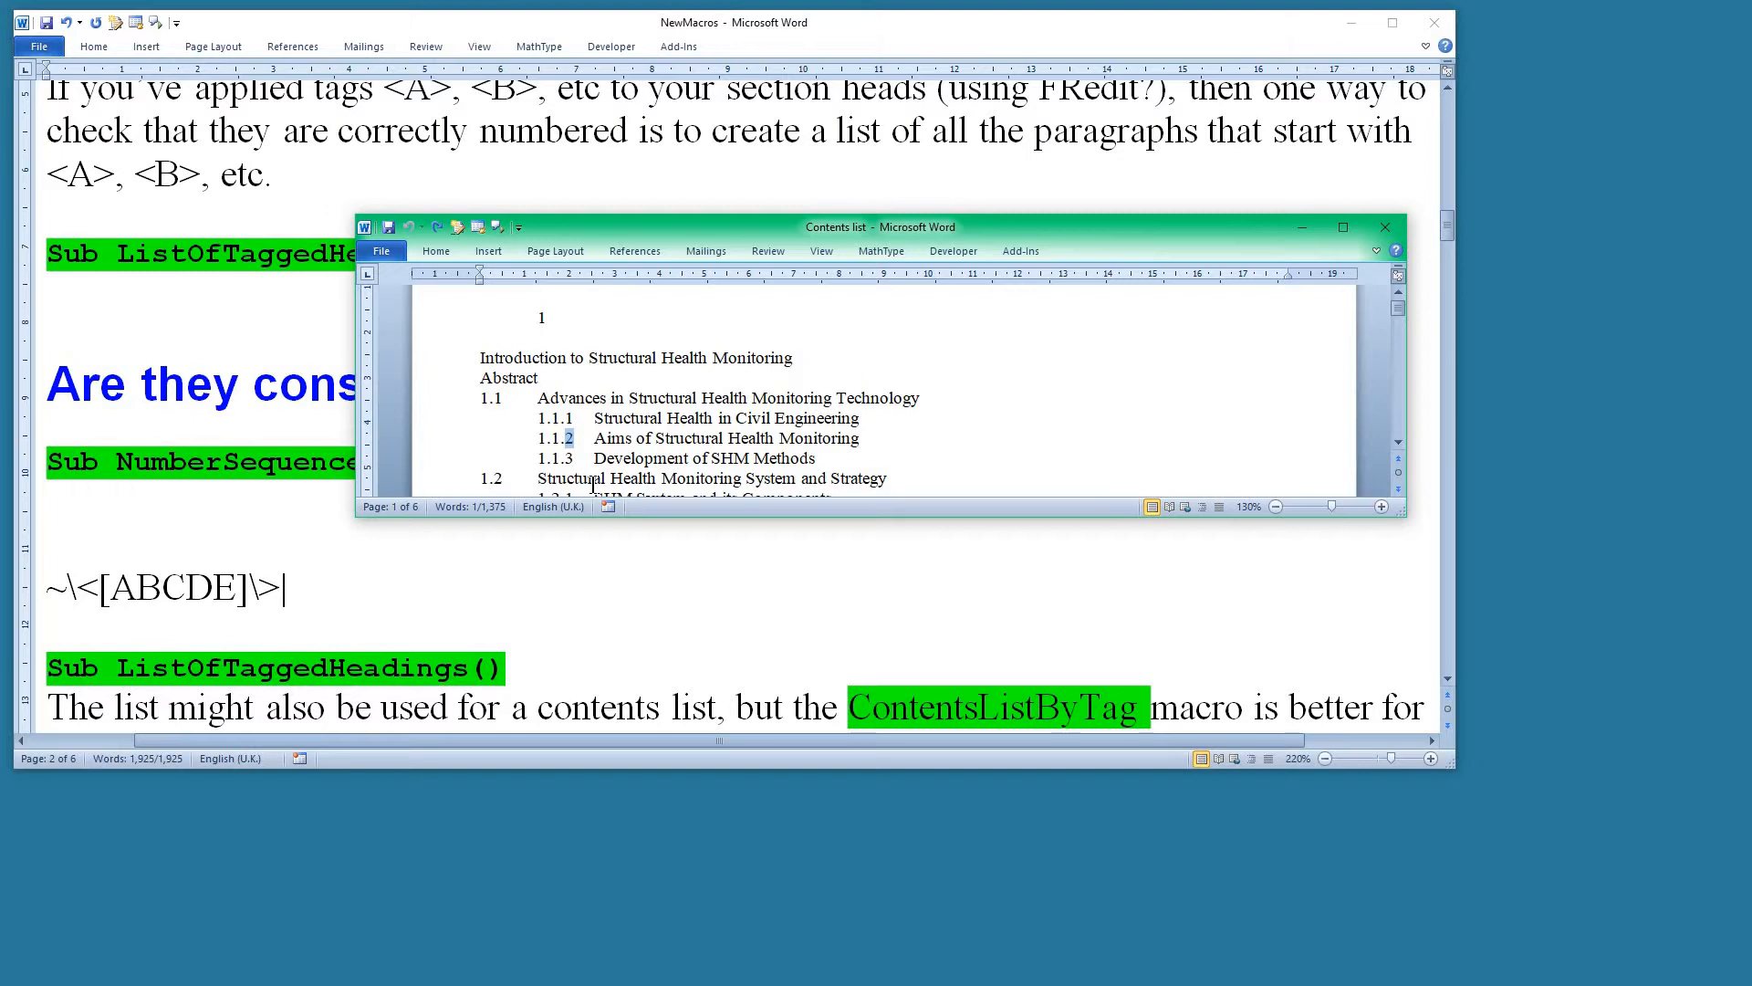
pyautogui.write('7')
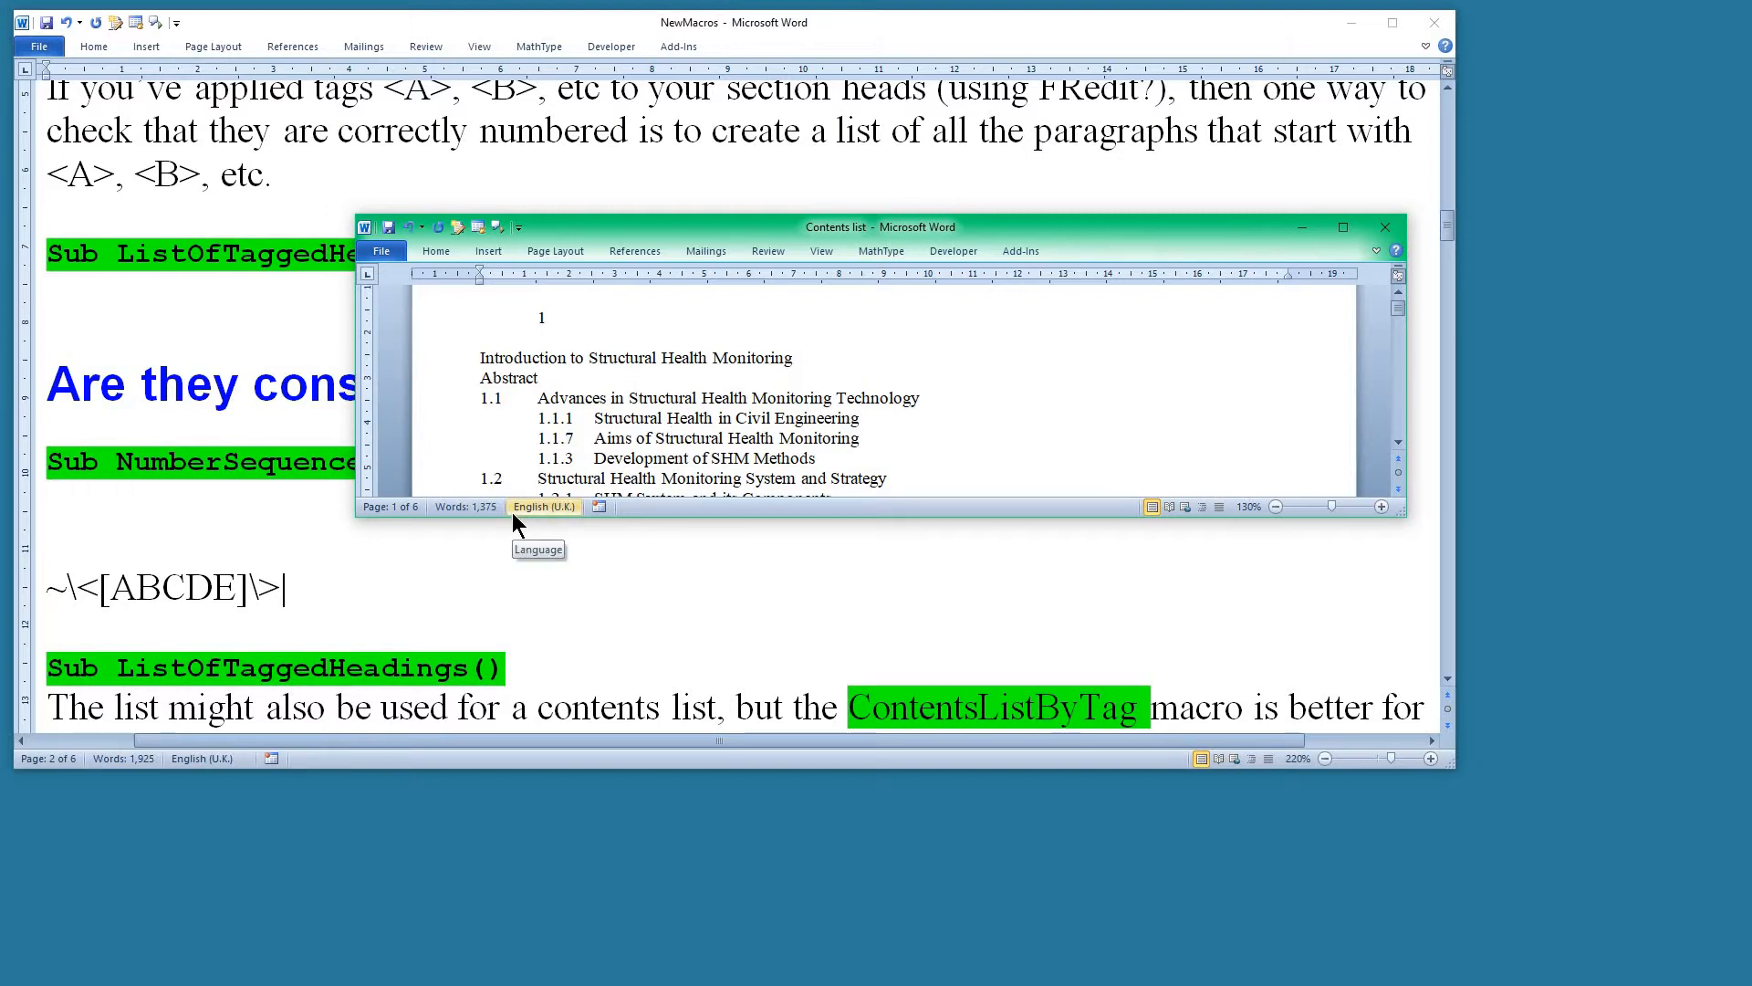
# Try NumberSequenceCheckerHierarchical on the indented contents list and inspect the formatting marks at its start, hiding them again.
pyautogui.hotkey('ctrl', 'alt', 'n')
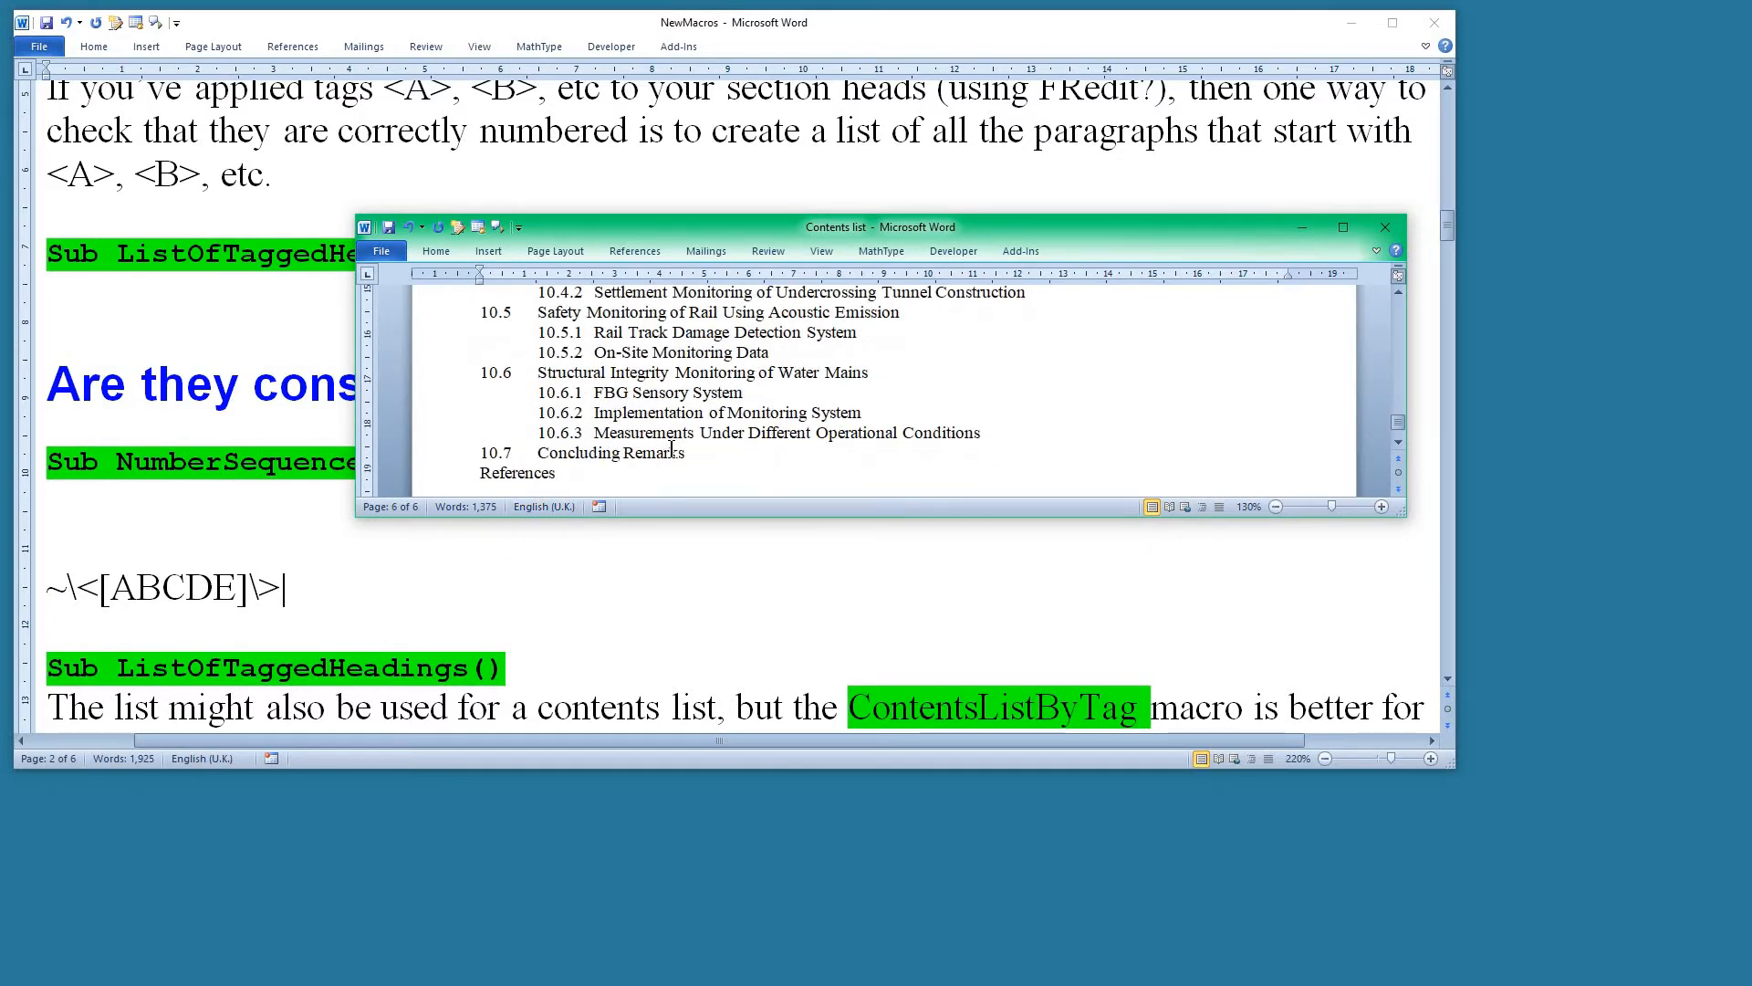
pyautogui.hotkey('ctrl', 'Home')
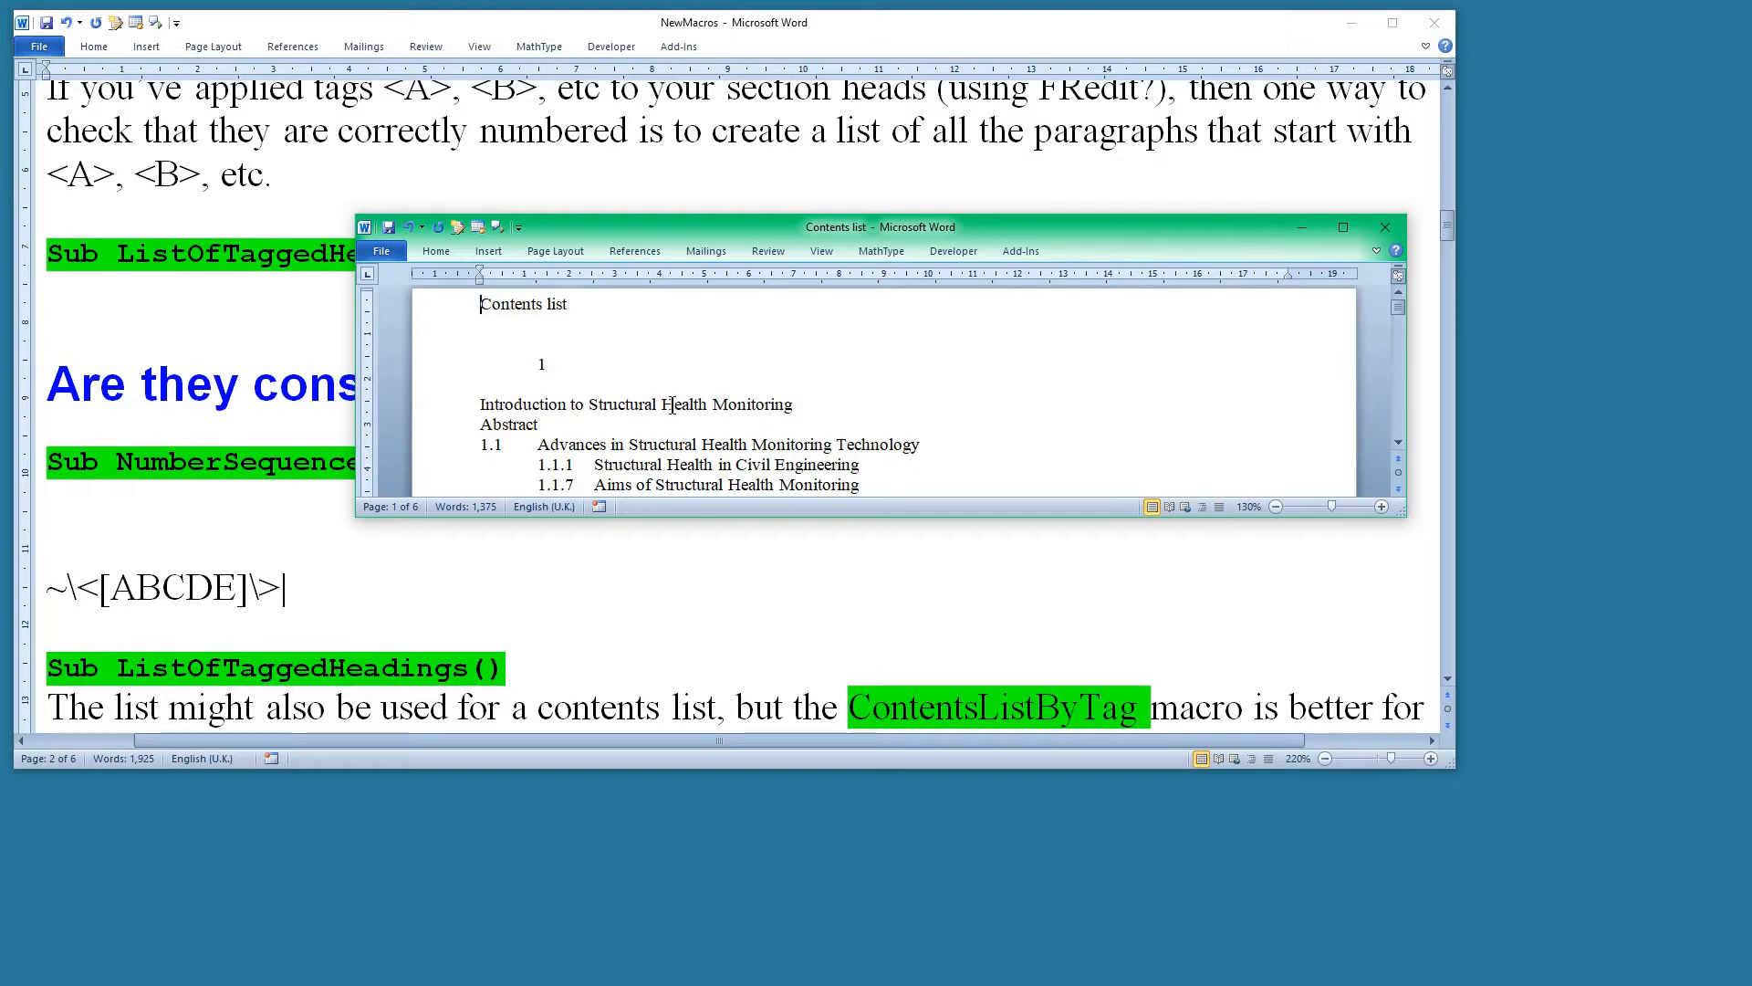
pyautogui.hotkey('ctrl', 'shift', '8')
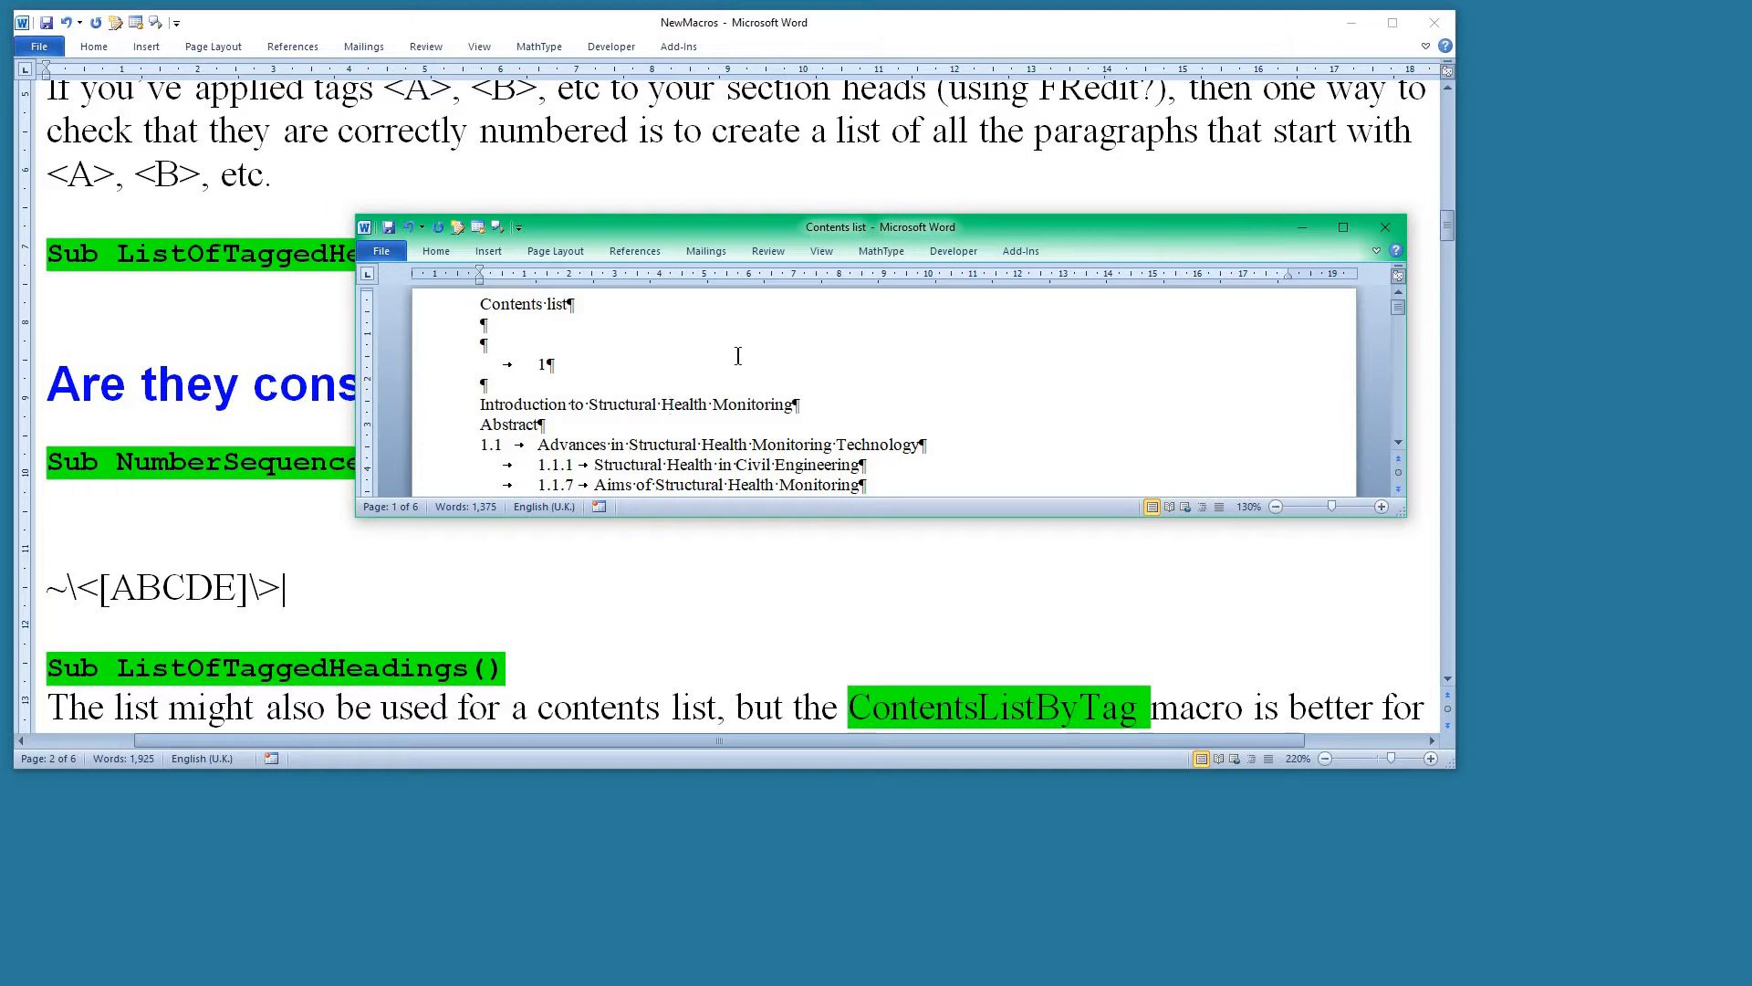
pyautogui.scroll(-1, 680, 407)
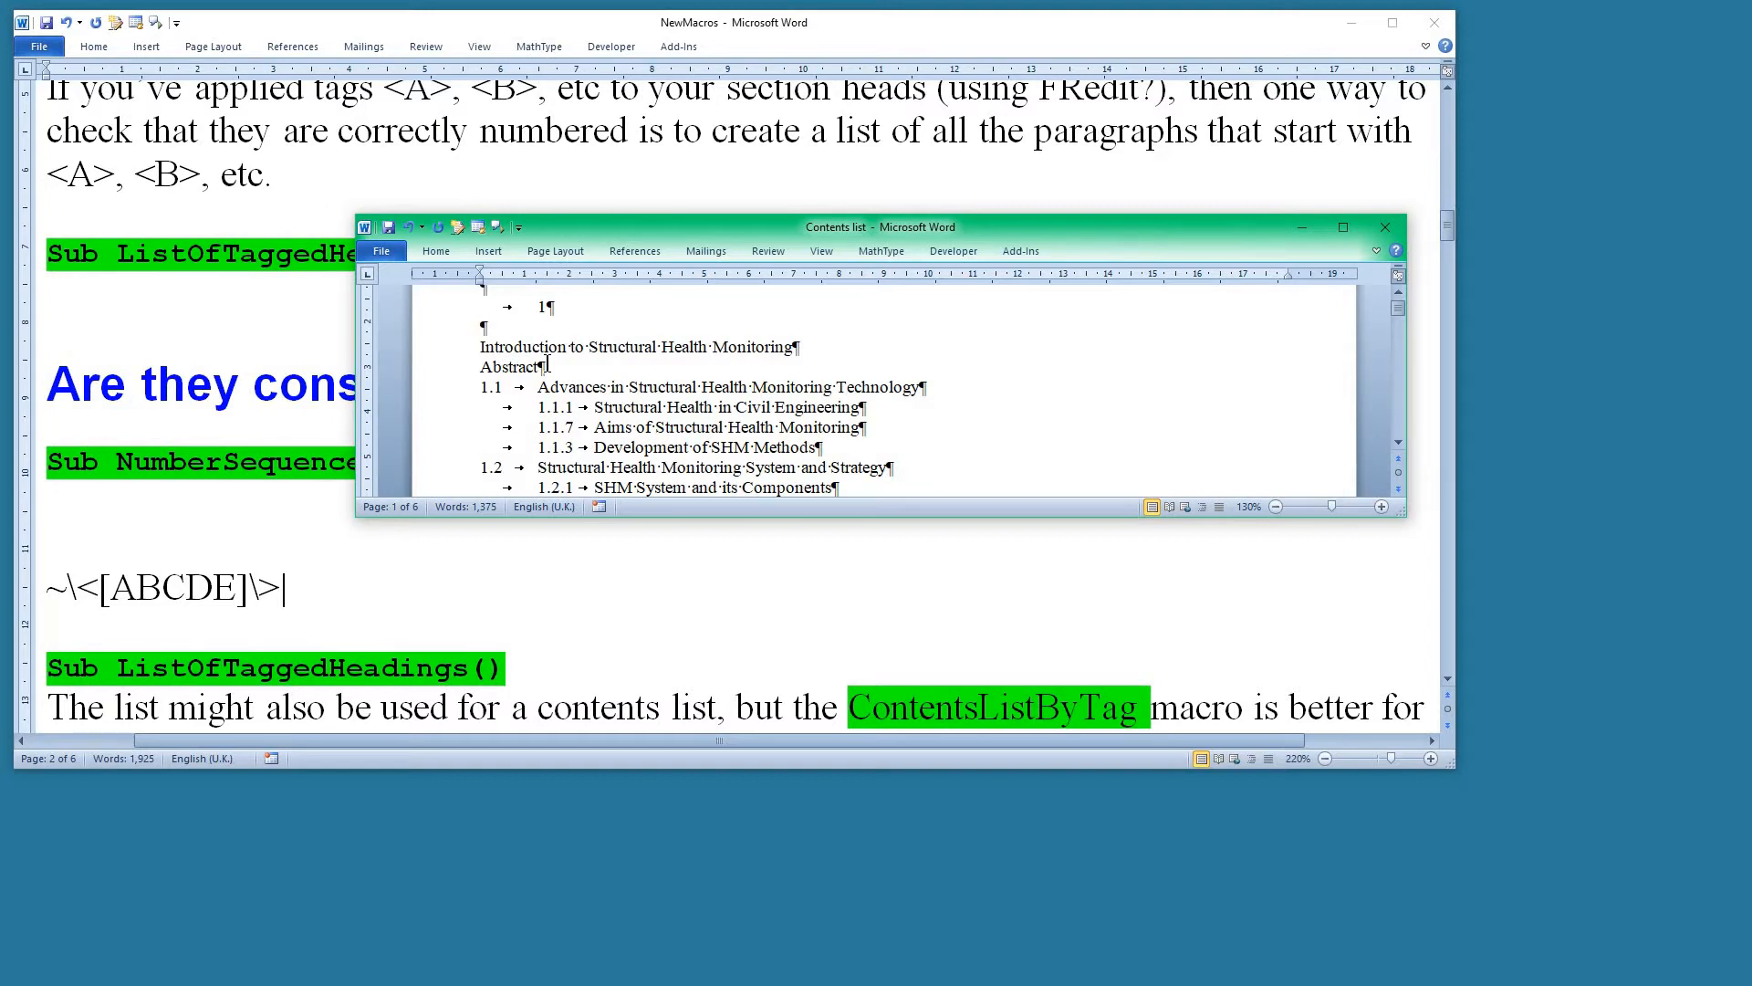
pyautogui.hotkey('ctrl', 'shift', '8')
# Replace all paragraph marks followed by a tab (^p^t) with ^p in the contents list, with wildcards off.
pyautogui.hotkey('ctrl', 'h')
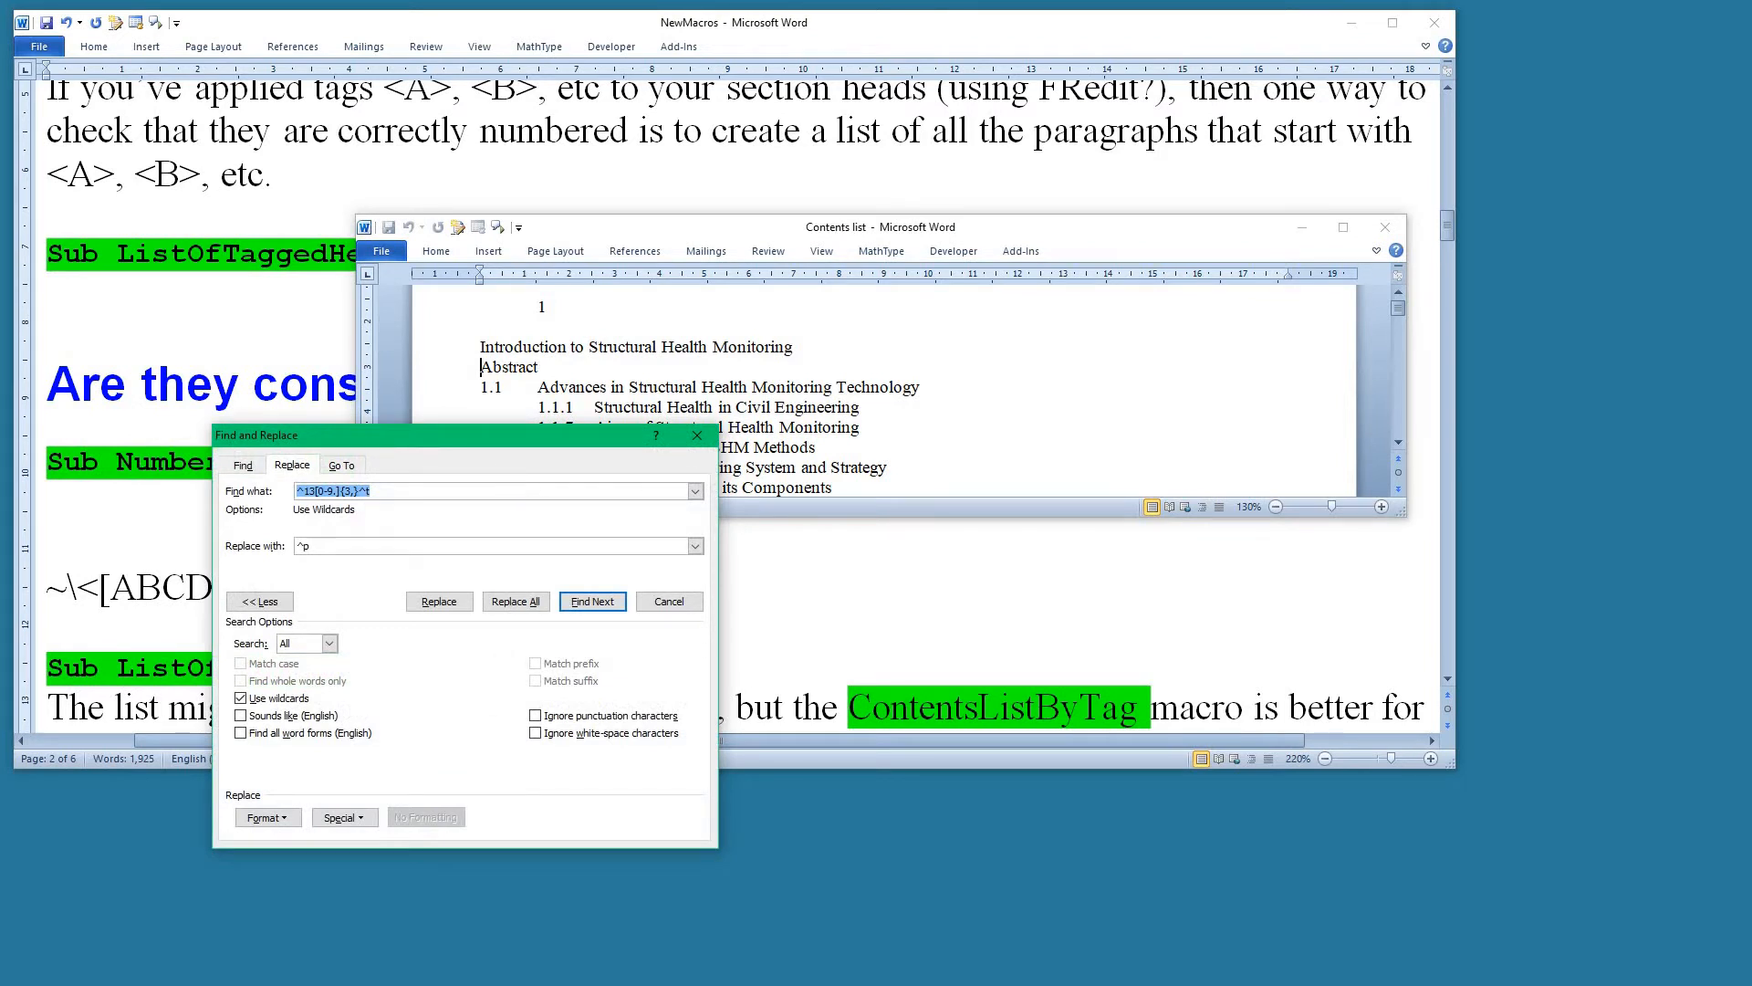
pyautogui.click(273, 698)
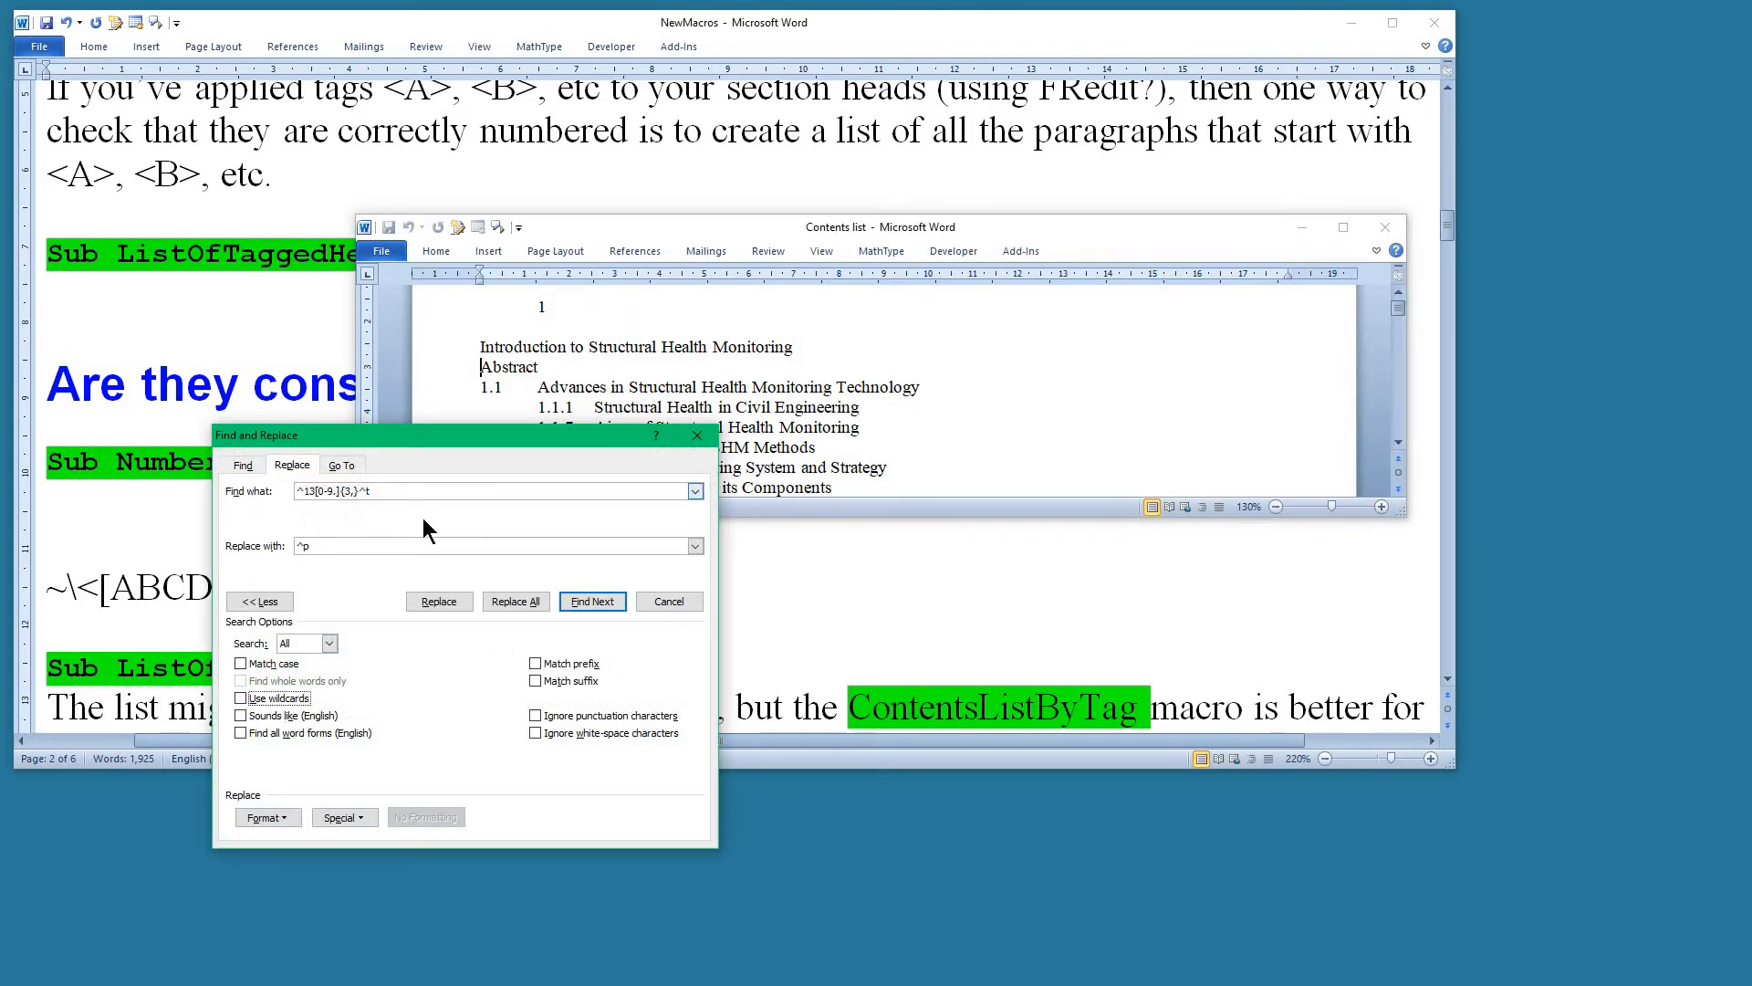
pyautogui.moveTo(401, 491); pyautogui.dragTo(236, 493)
pyautogui.write('^p')
pyautogui.press('Tab')
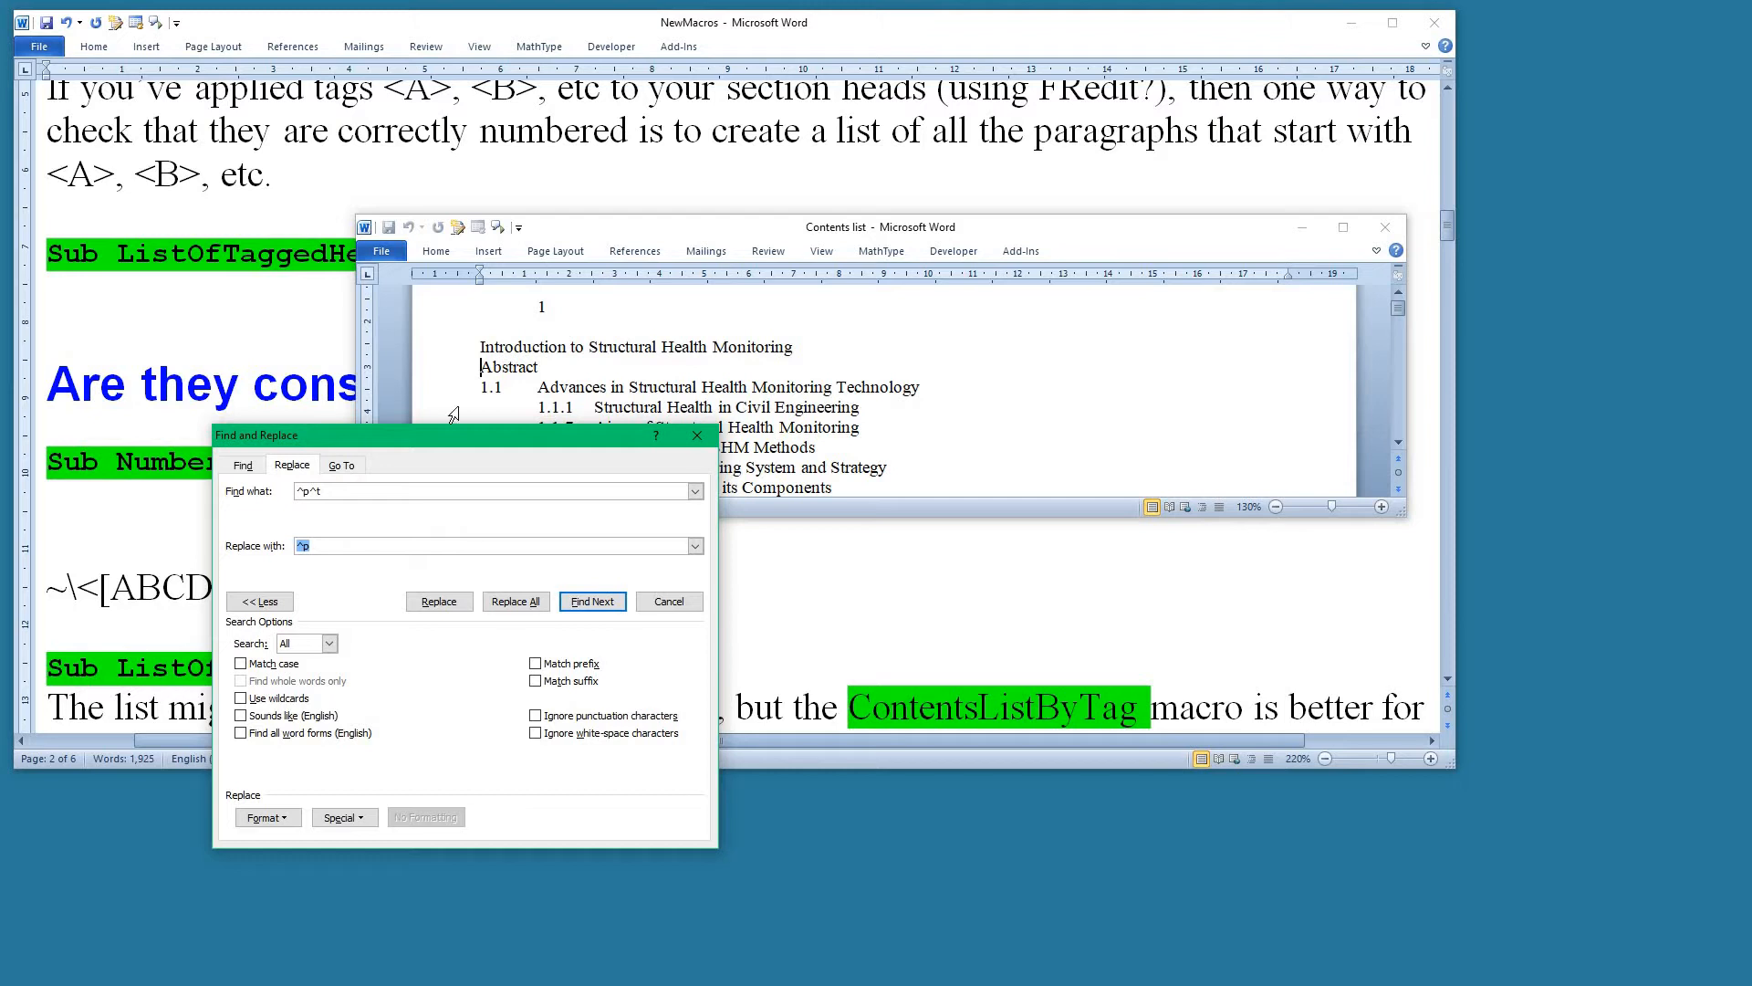
pyautogui.click(517, 601)
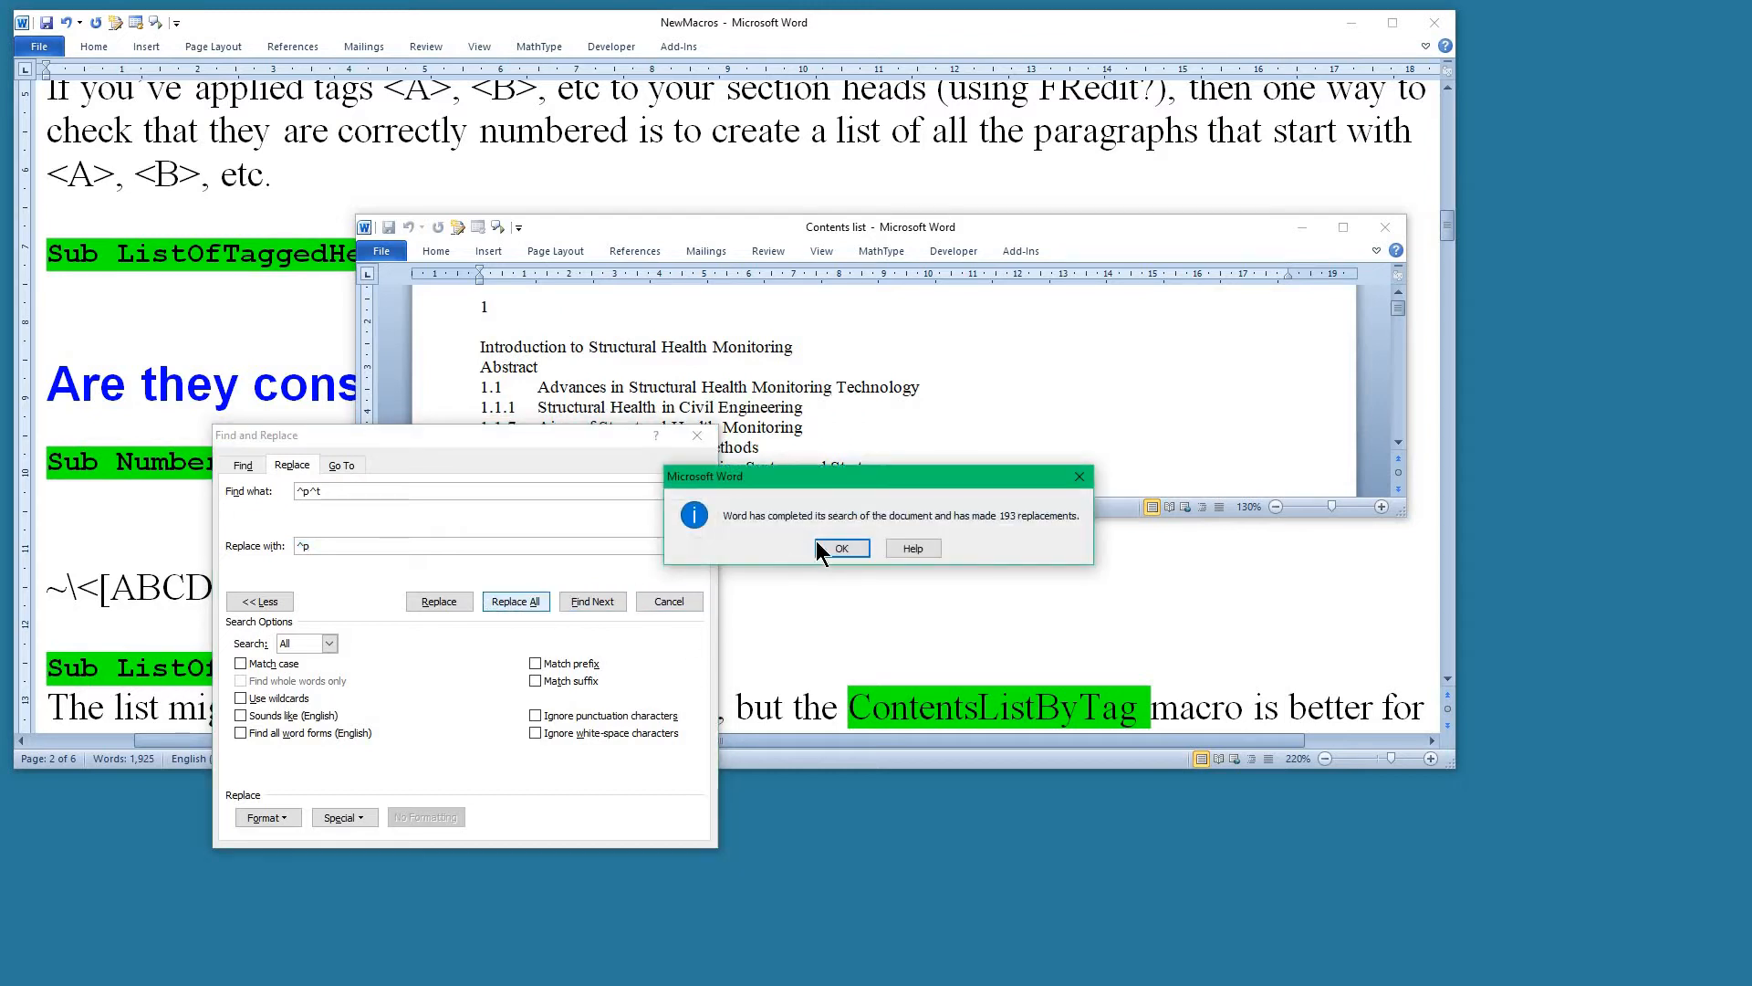
pyautogui.click(847, 545)
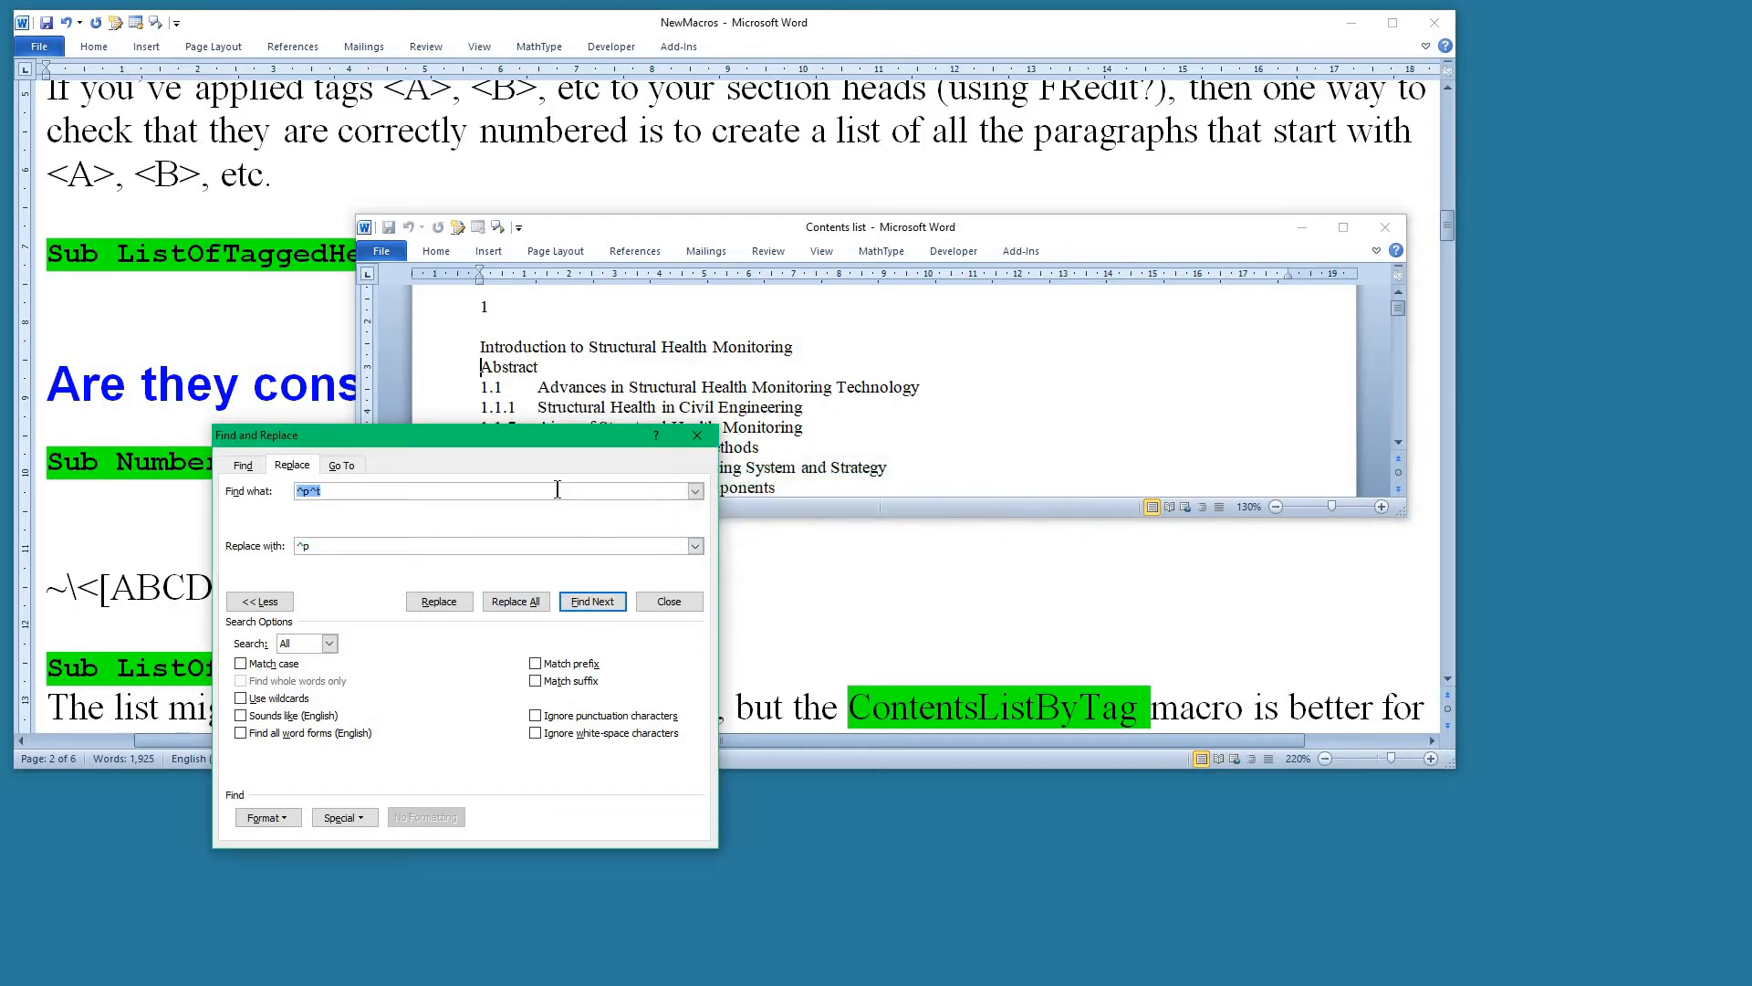
# Repeat the ^p^t replacement throughout the contents list to strip remaining leading tabs, and leave Find and Replace.
pyautogui.moveTo(539, 435); pyautogui.dragTo(519, 479)
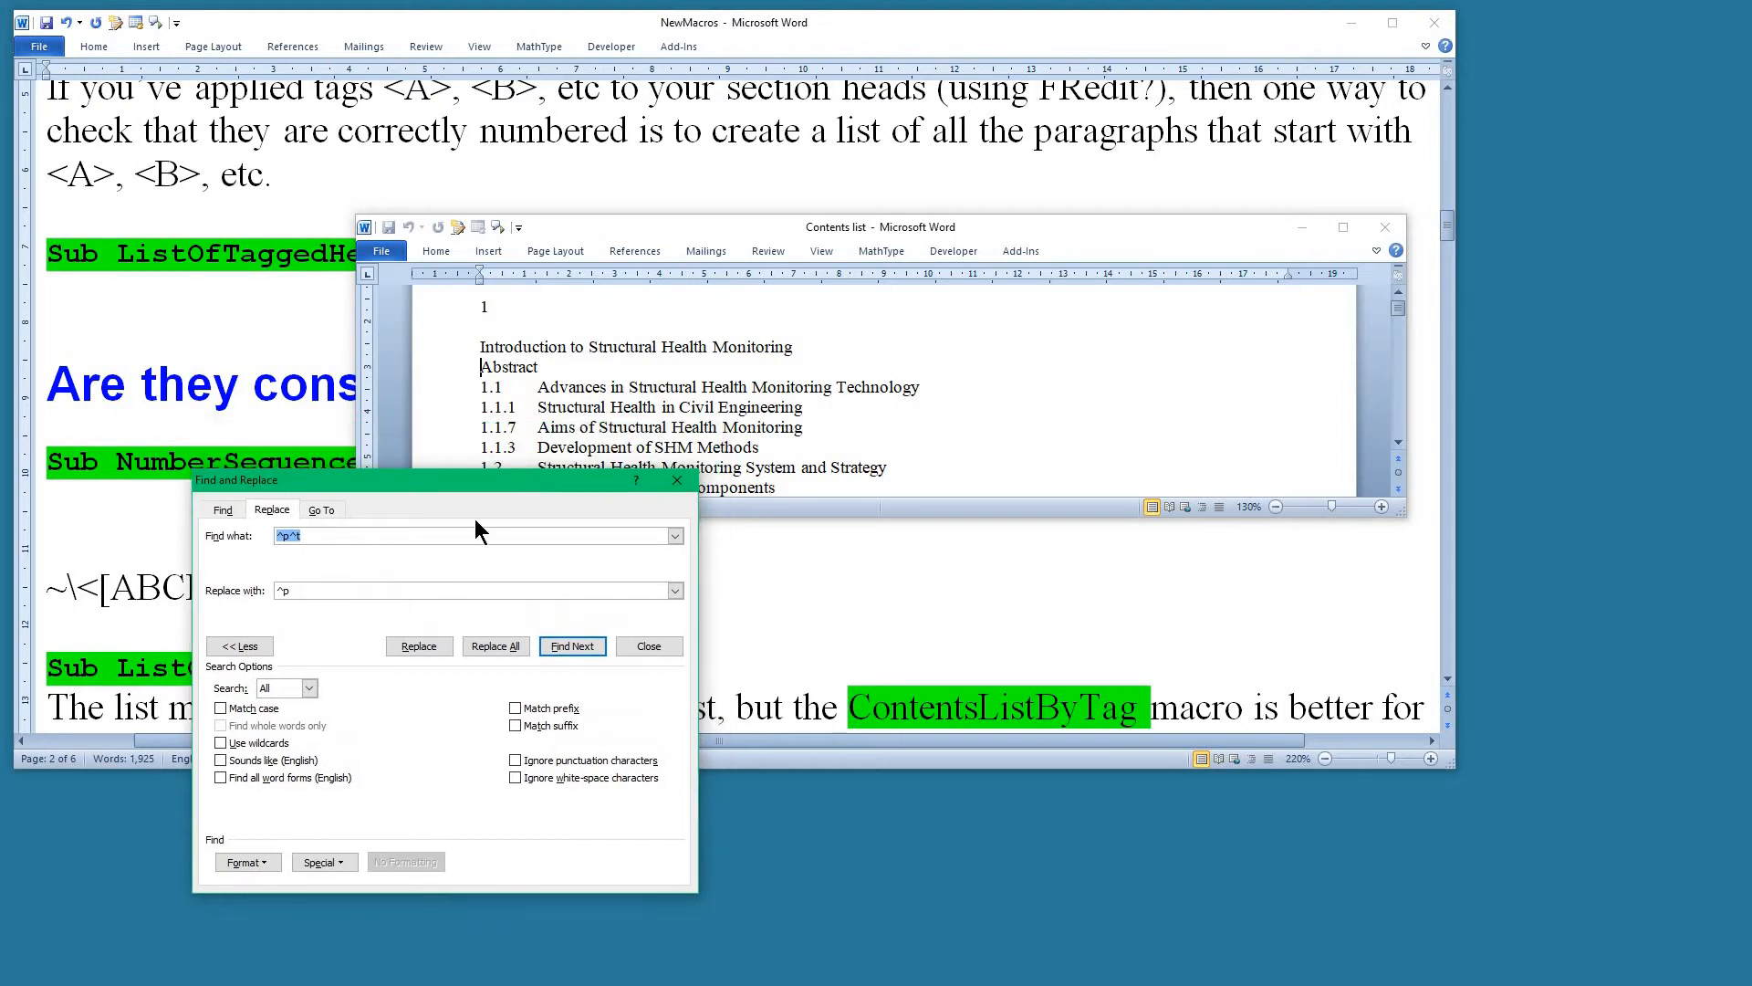
pyautogui.click(510, 649)
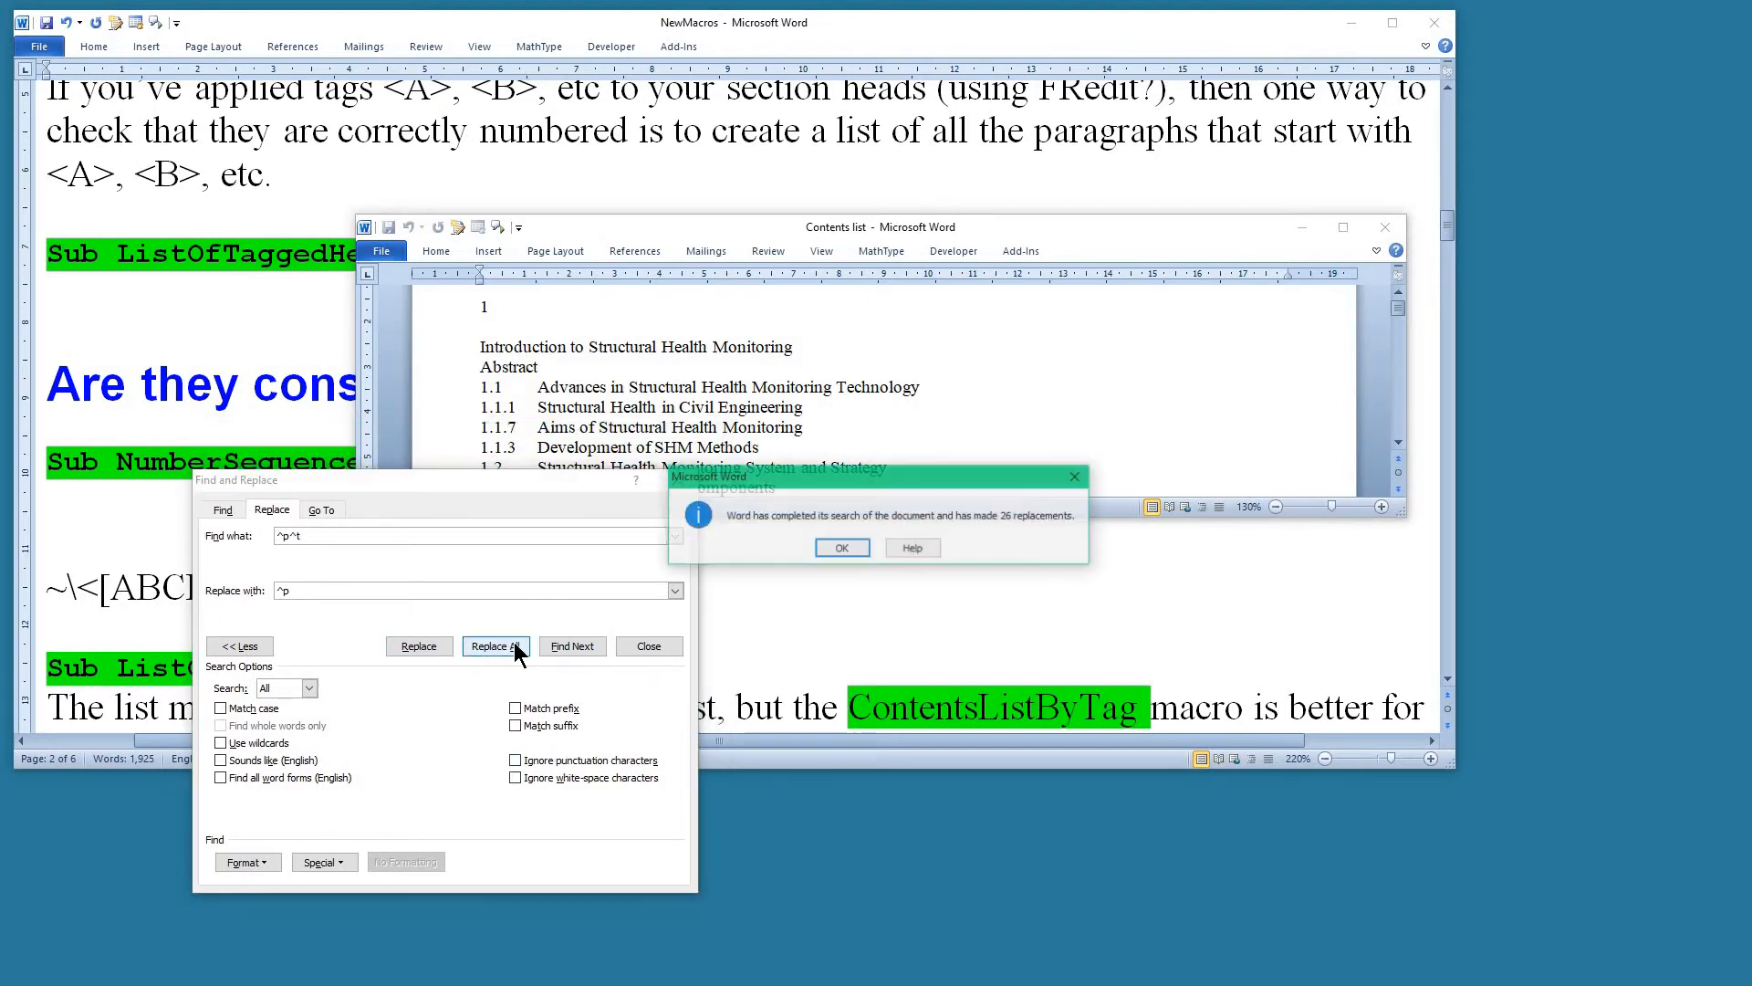
pyautogui.click(841, 548)
pyautogui.click(678, 484)
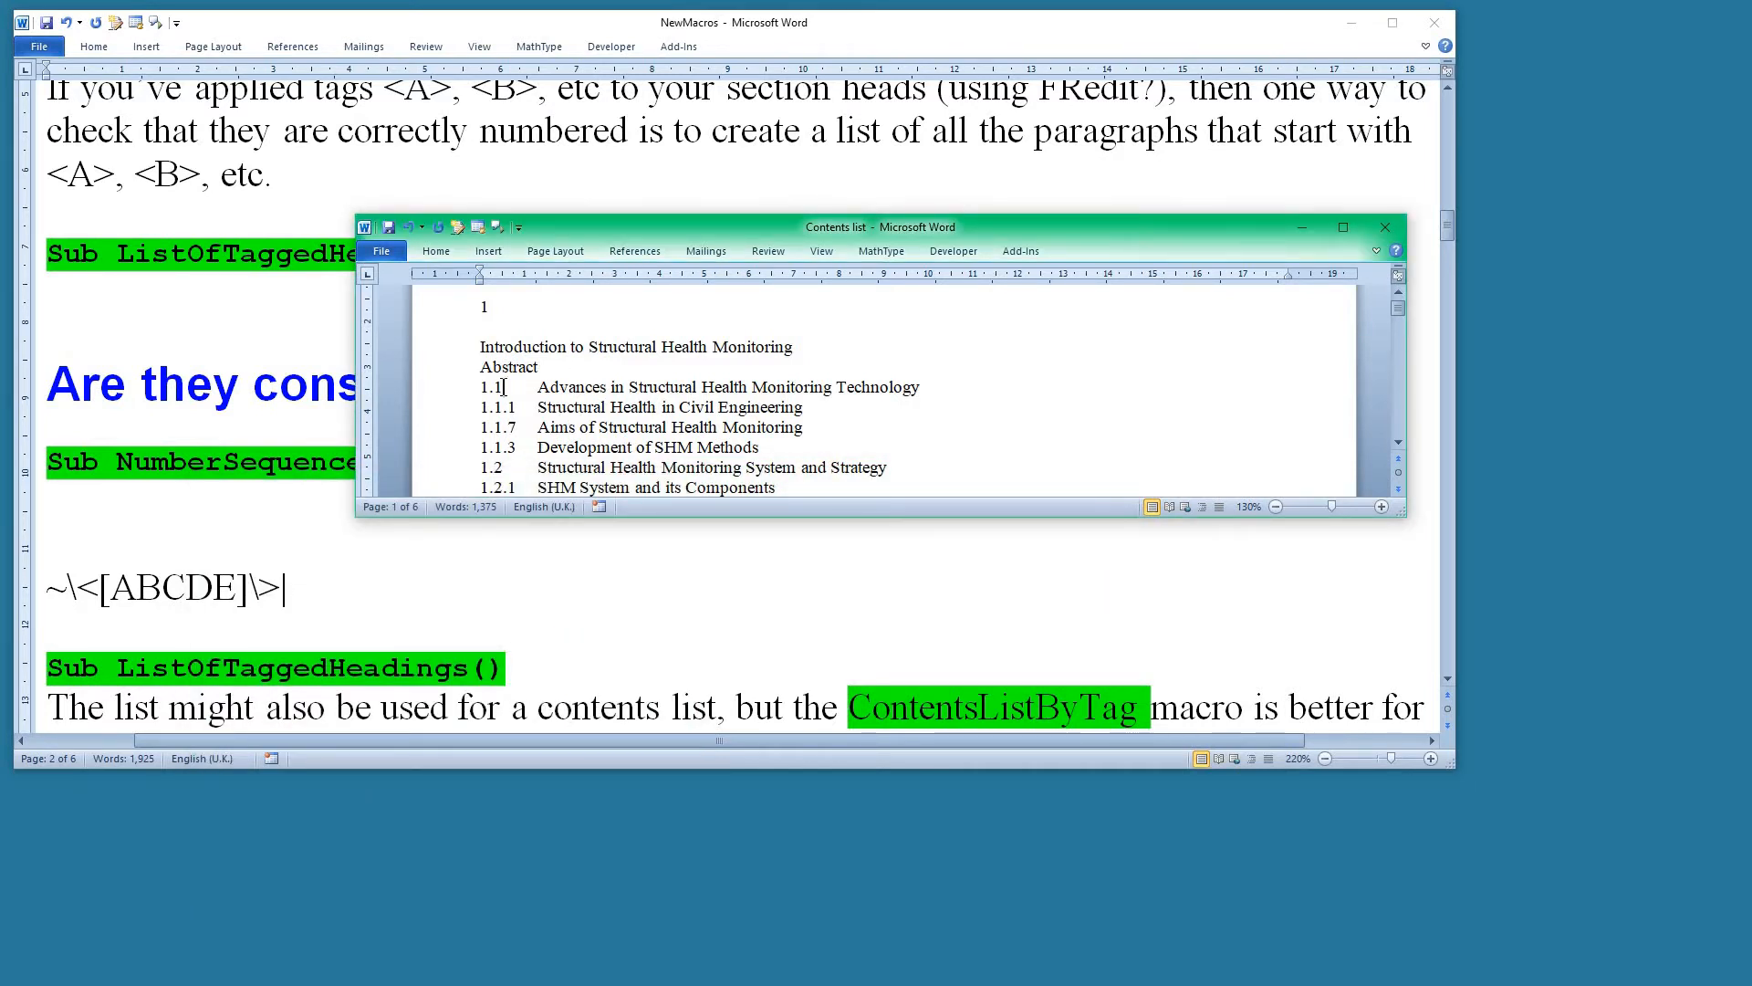
# Check the contents list with NumberSequenceCheckerHierarchical, continuing past 1.1.7 to the end, and examine headings 9.6.2.1 to 9.6.2.4.
pyautogui.hotkey('ctrl', 'alt', 'n')
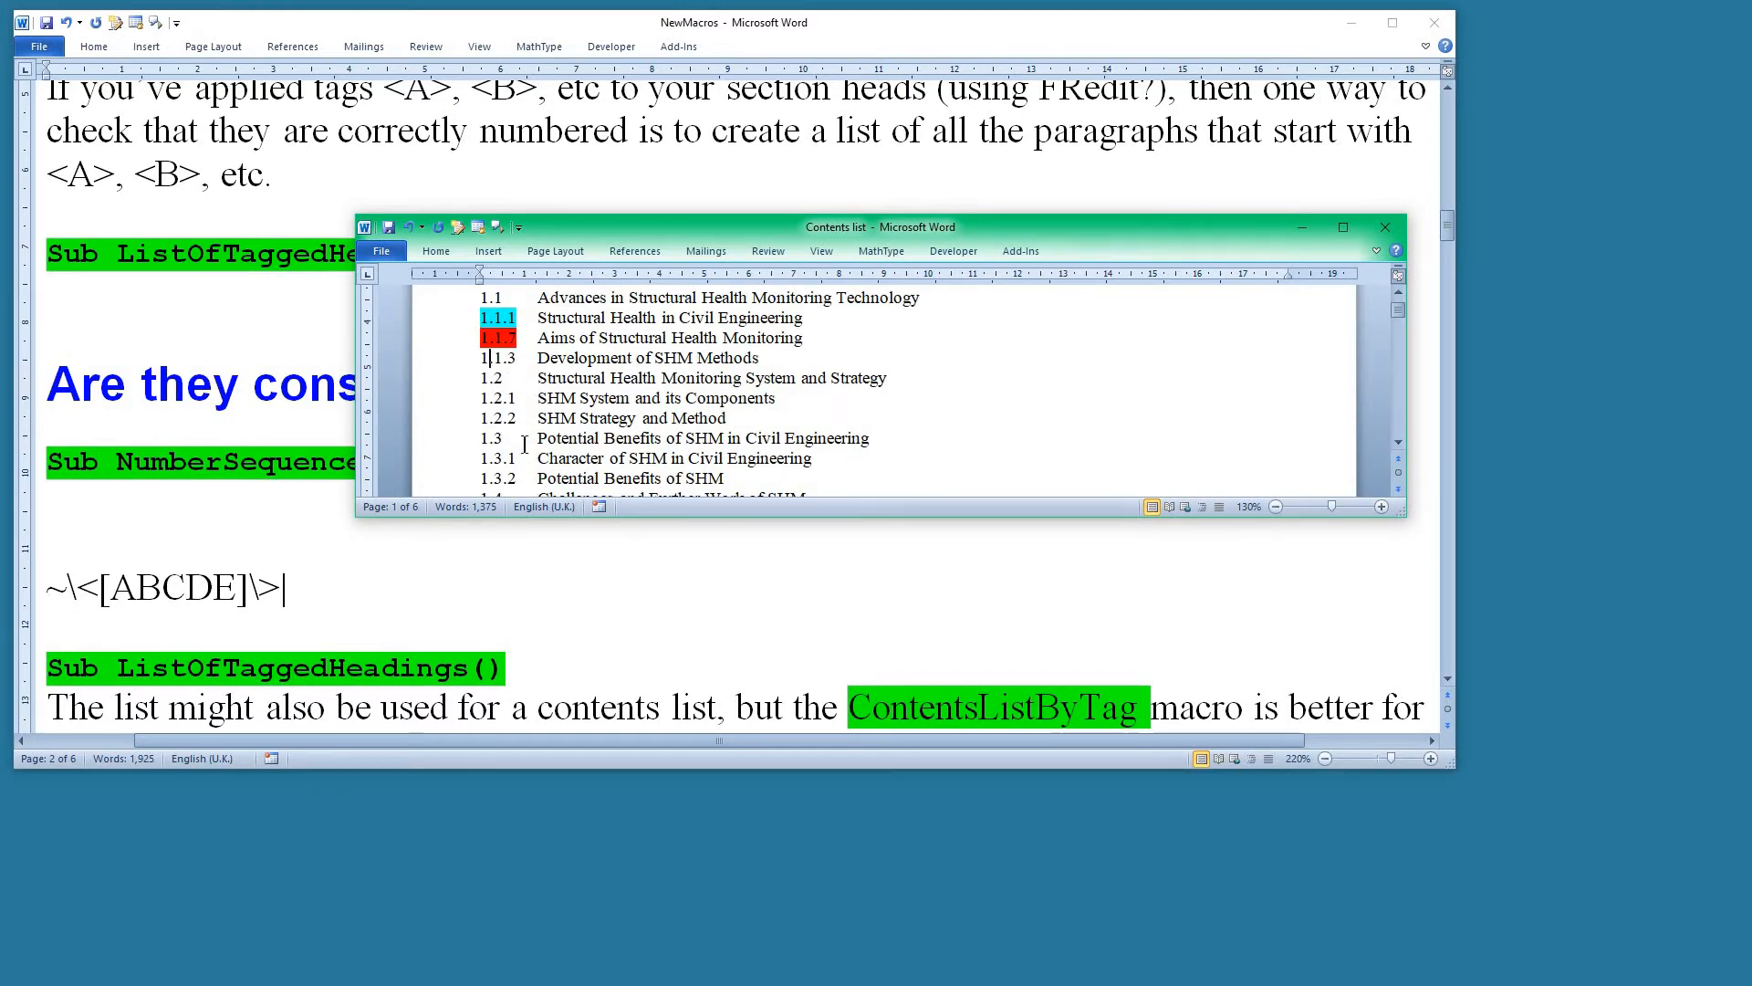
pyautogui.hotkey('ctrl', 'alt', 'n')
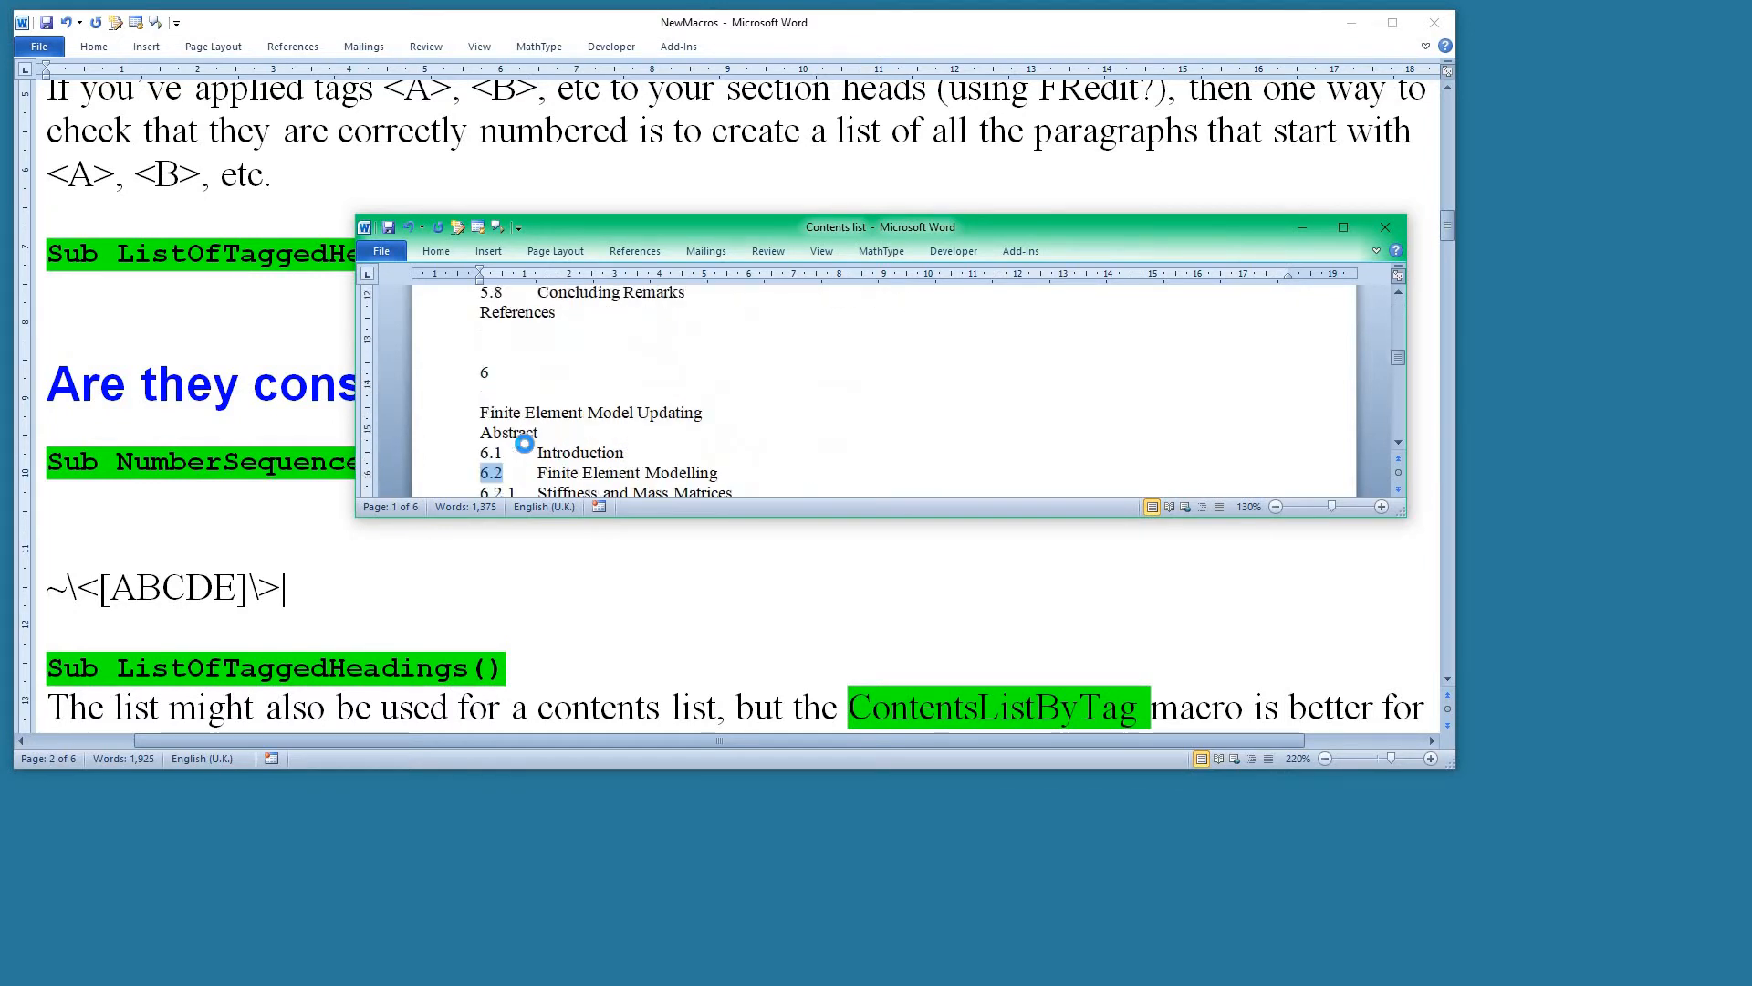
pyautogui.scroll(6, 672, 389)
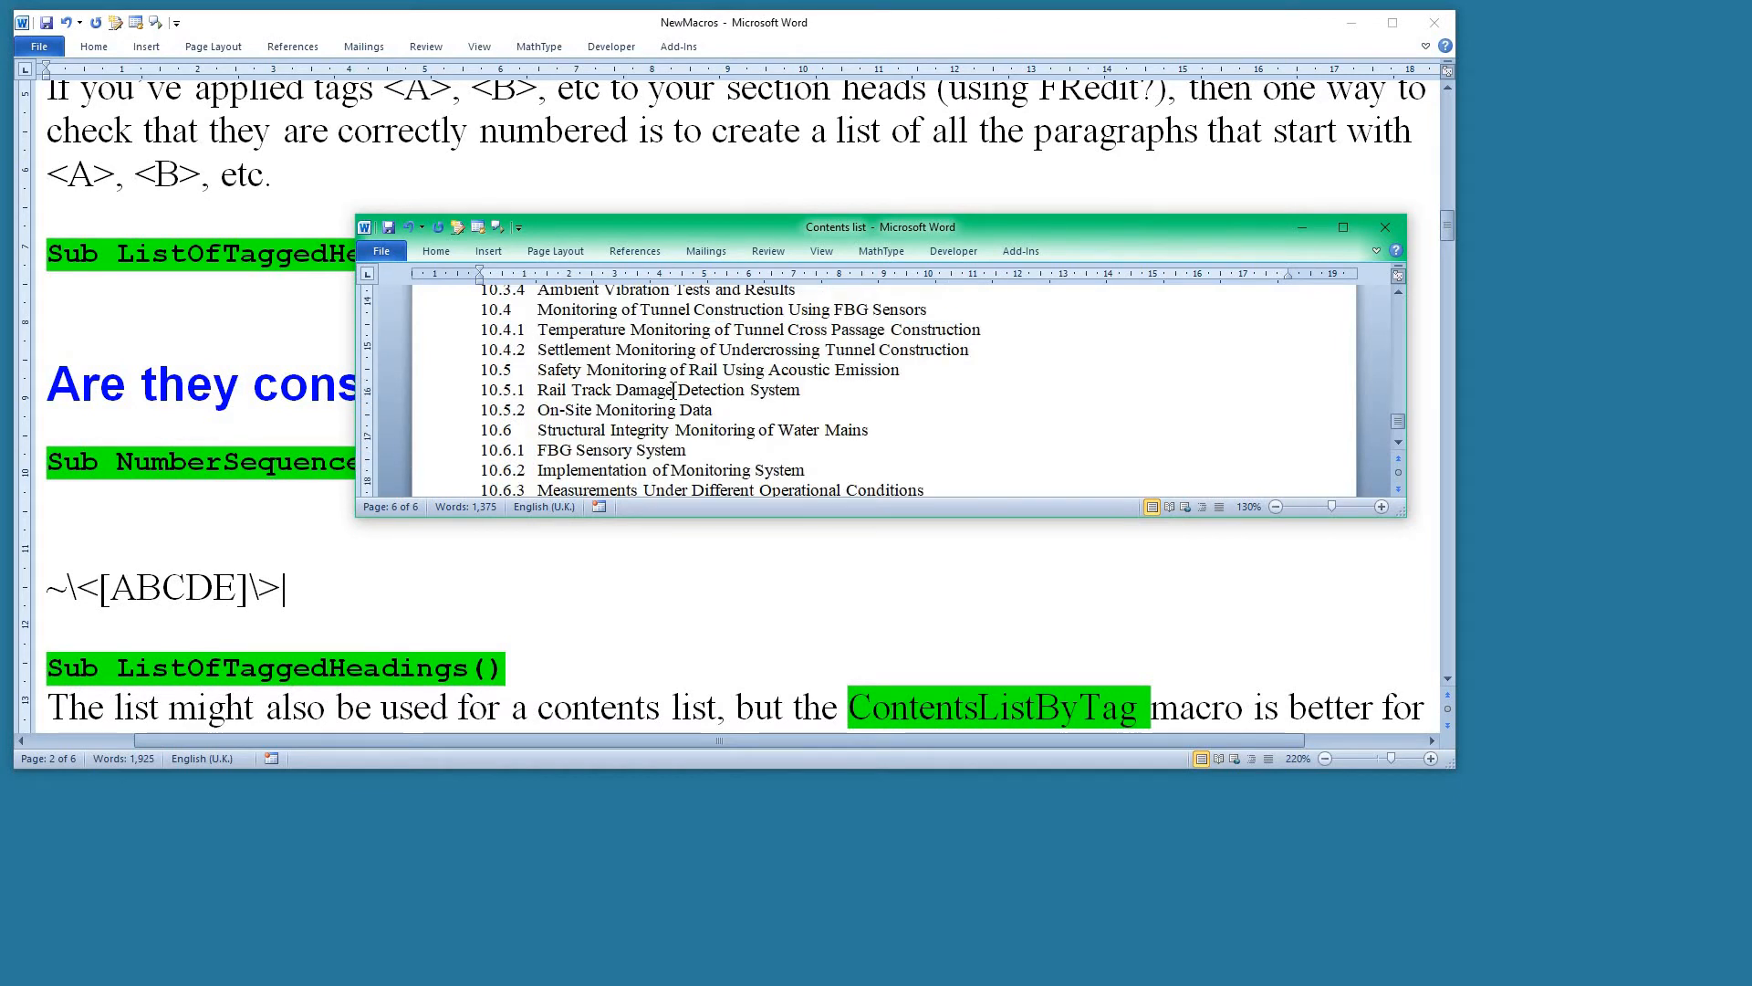
pyautogui.scroll(2, 672, 389)
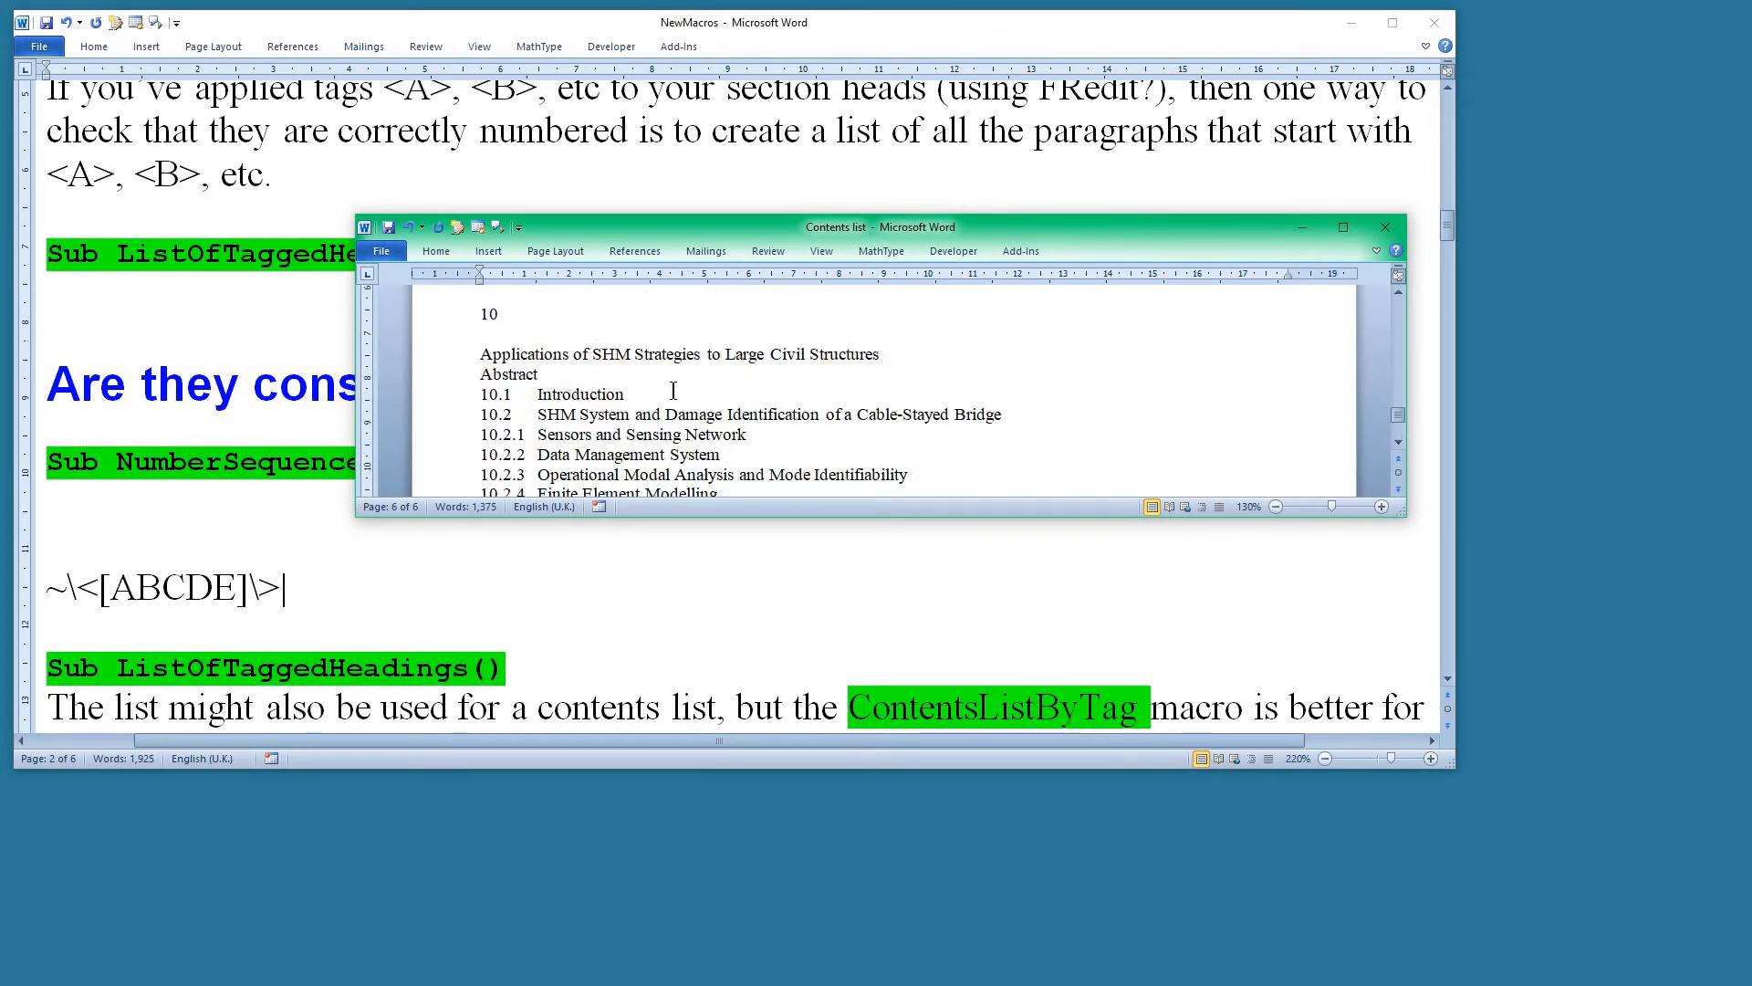
pyautogui.scroll(5, 672, 391)
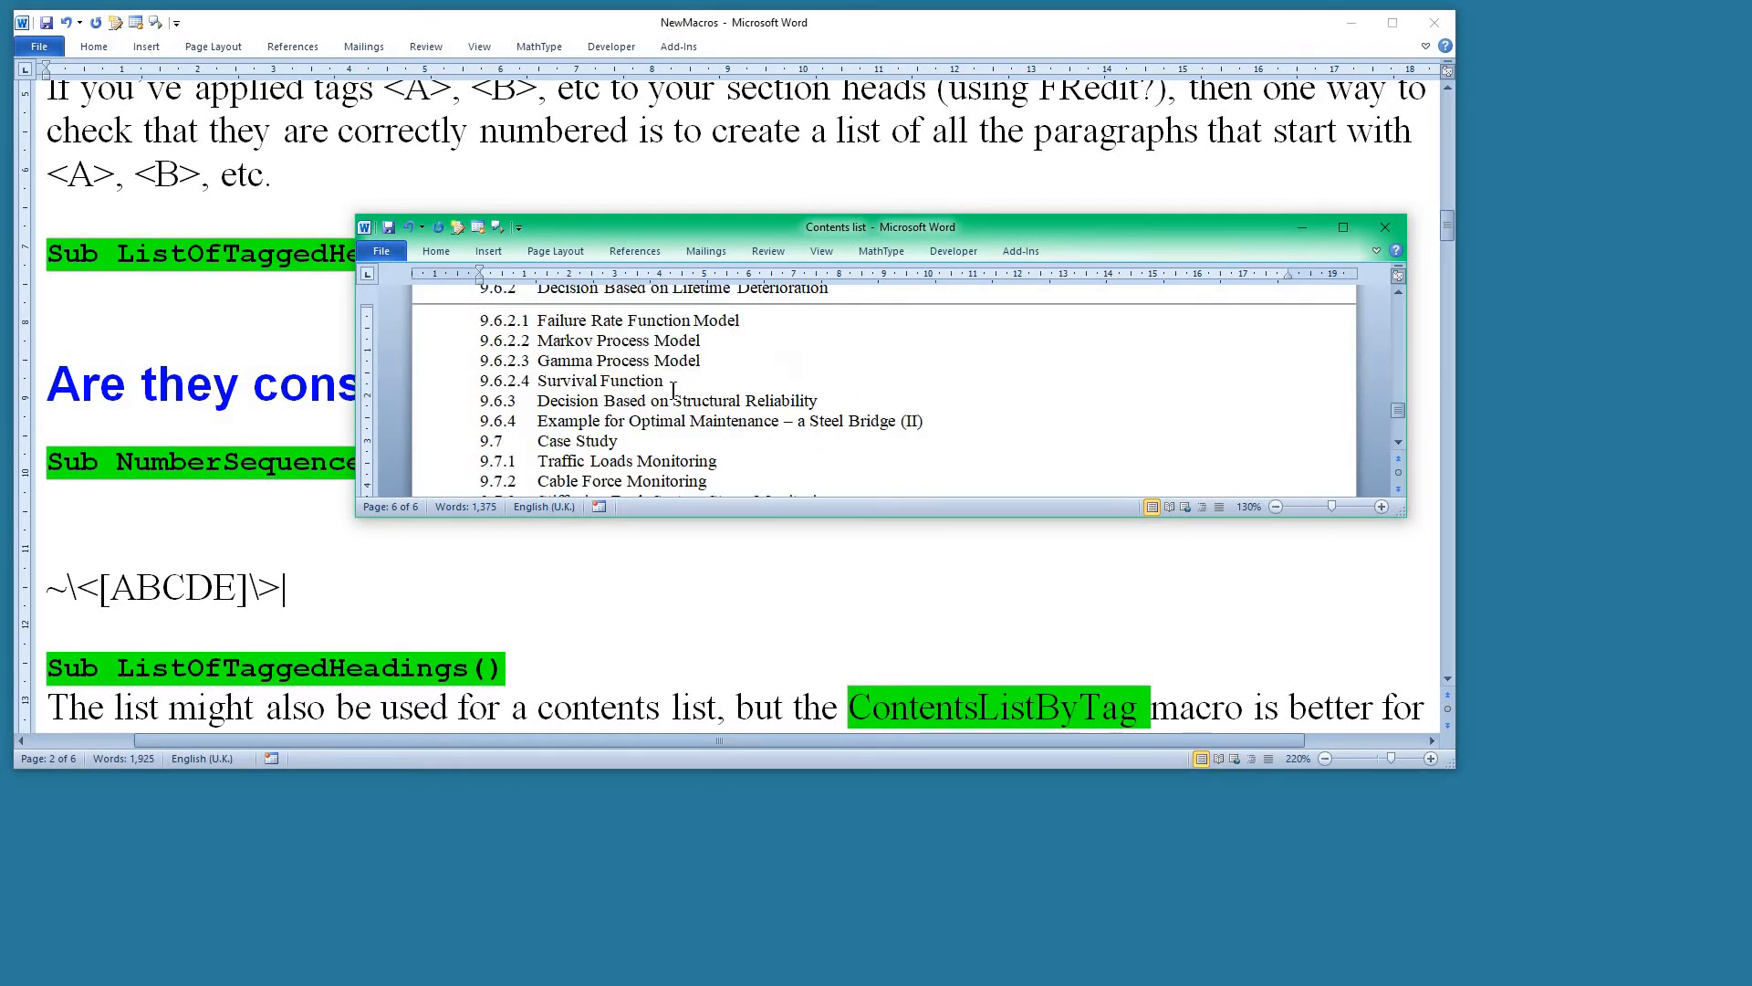
pyautogui.scroll(1, 672, 390)
pyautogui.moveTo(435, 377); pyautogui.dragTo(436, 440)
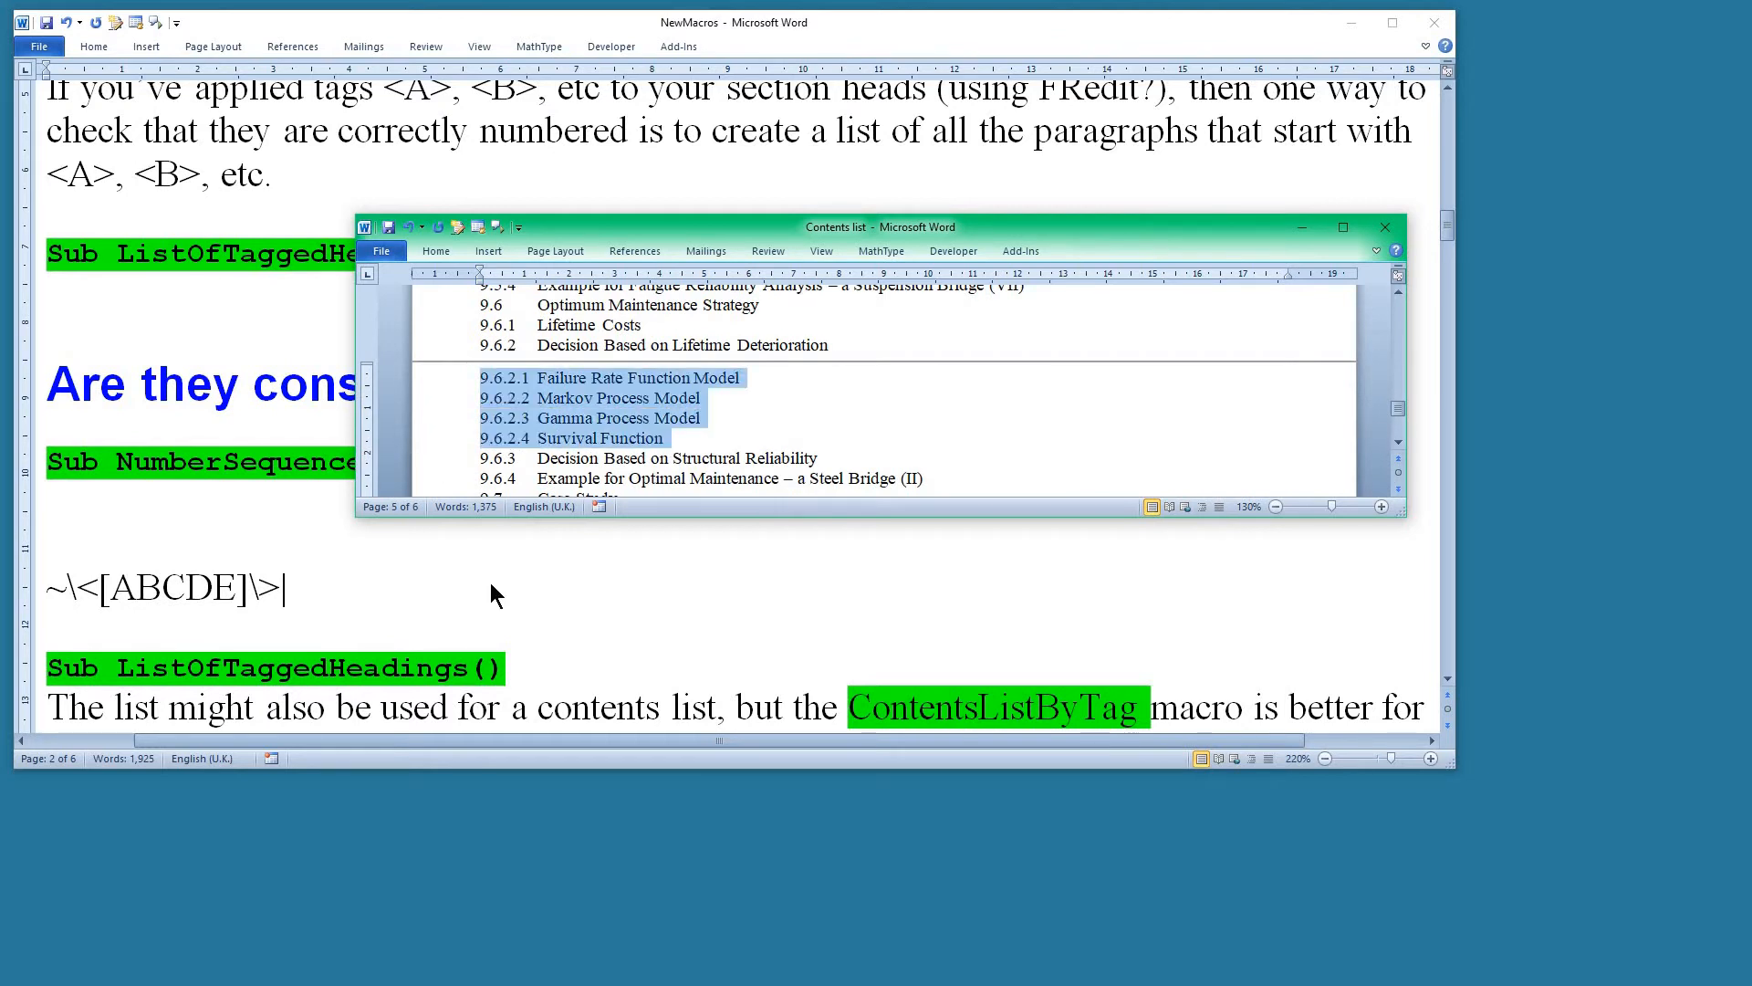
pyautogui.click(617, 427)
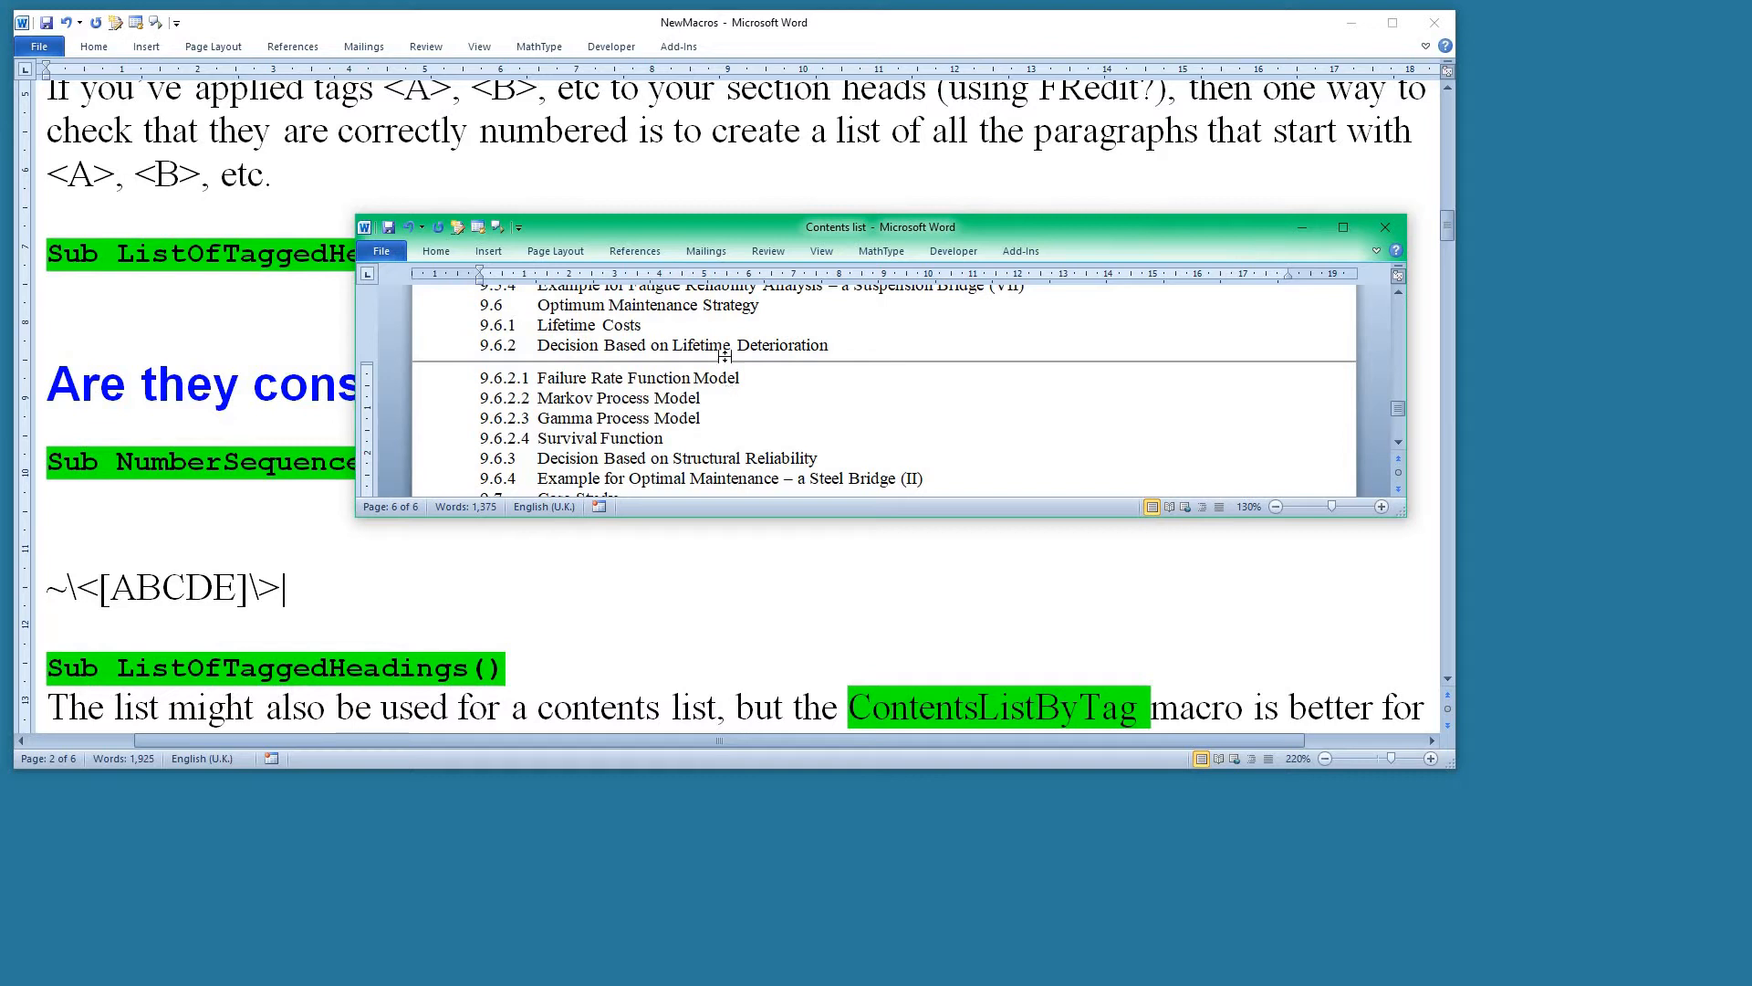
# Close the Contents list document without saving and slightly enlarge the NewMacros window.
pyautogui.click(1387, 228)
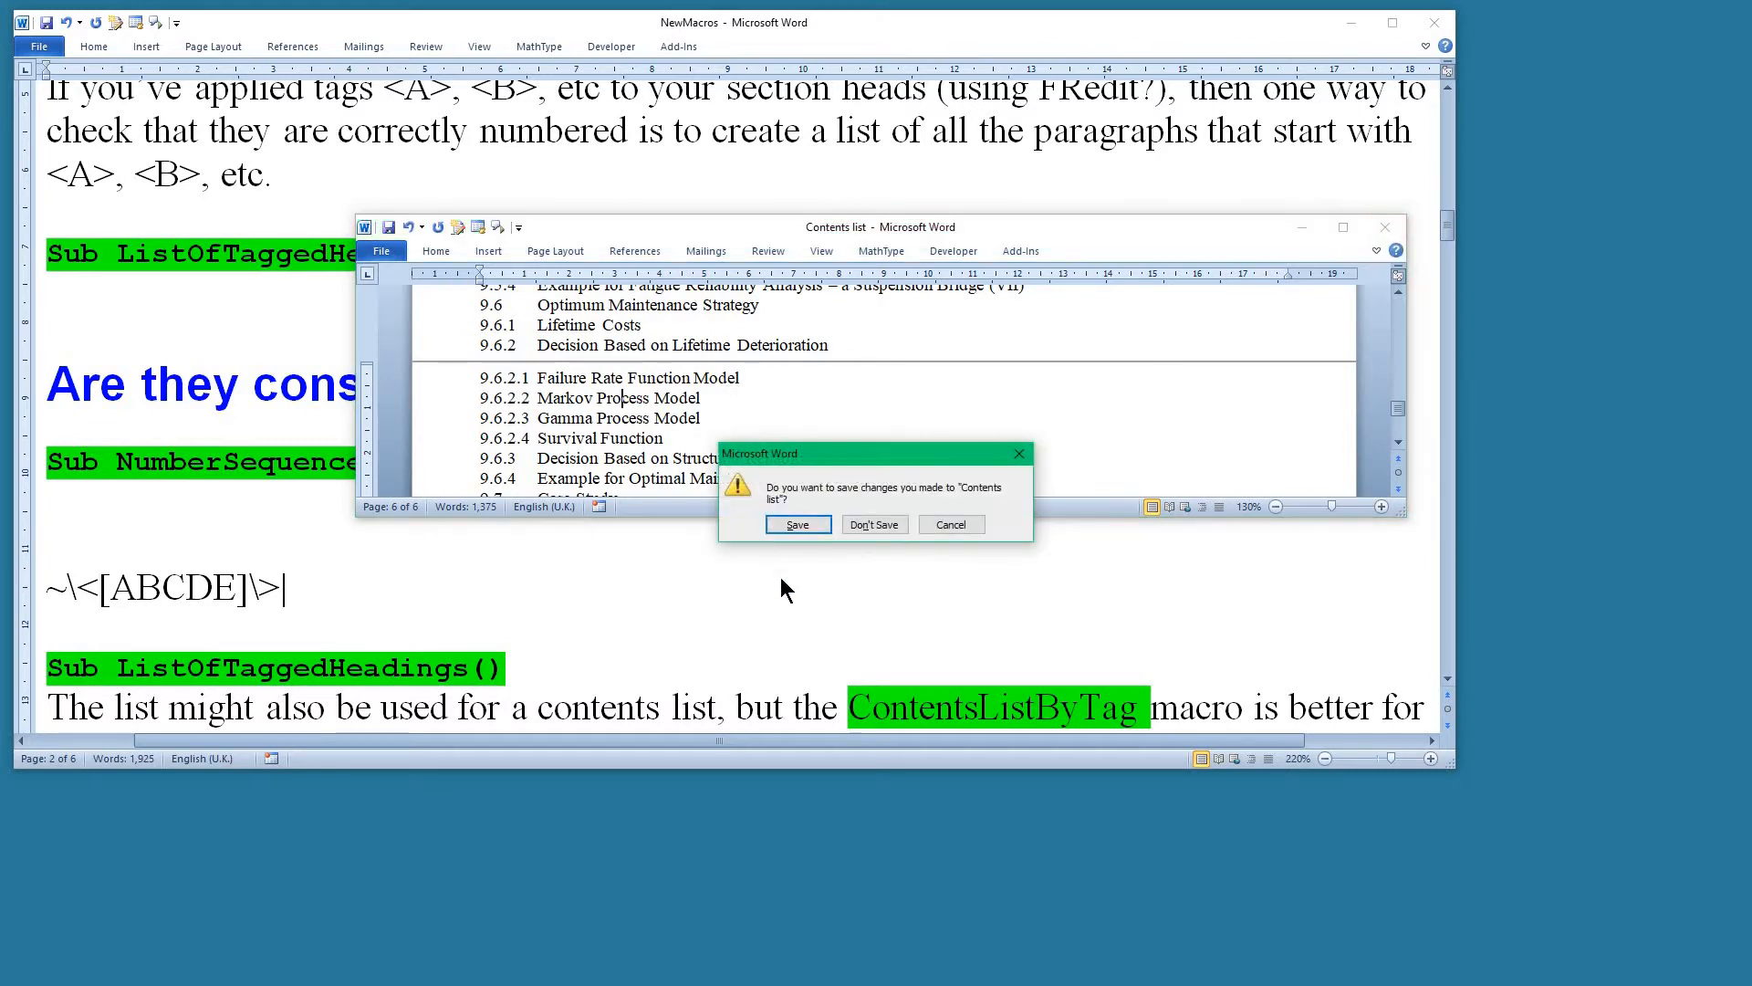
pyautogui.click(874, 524)
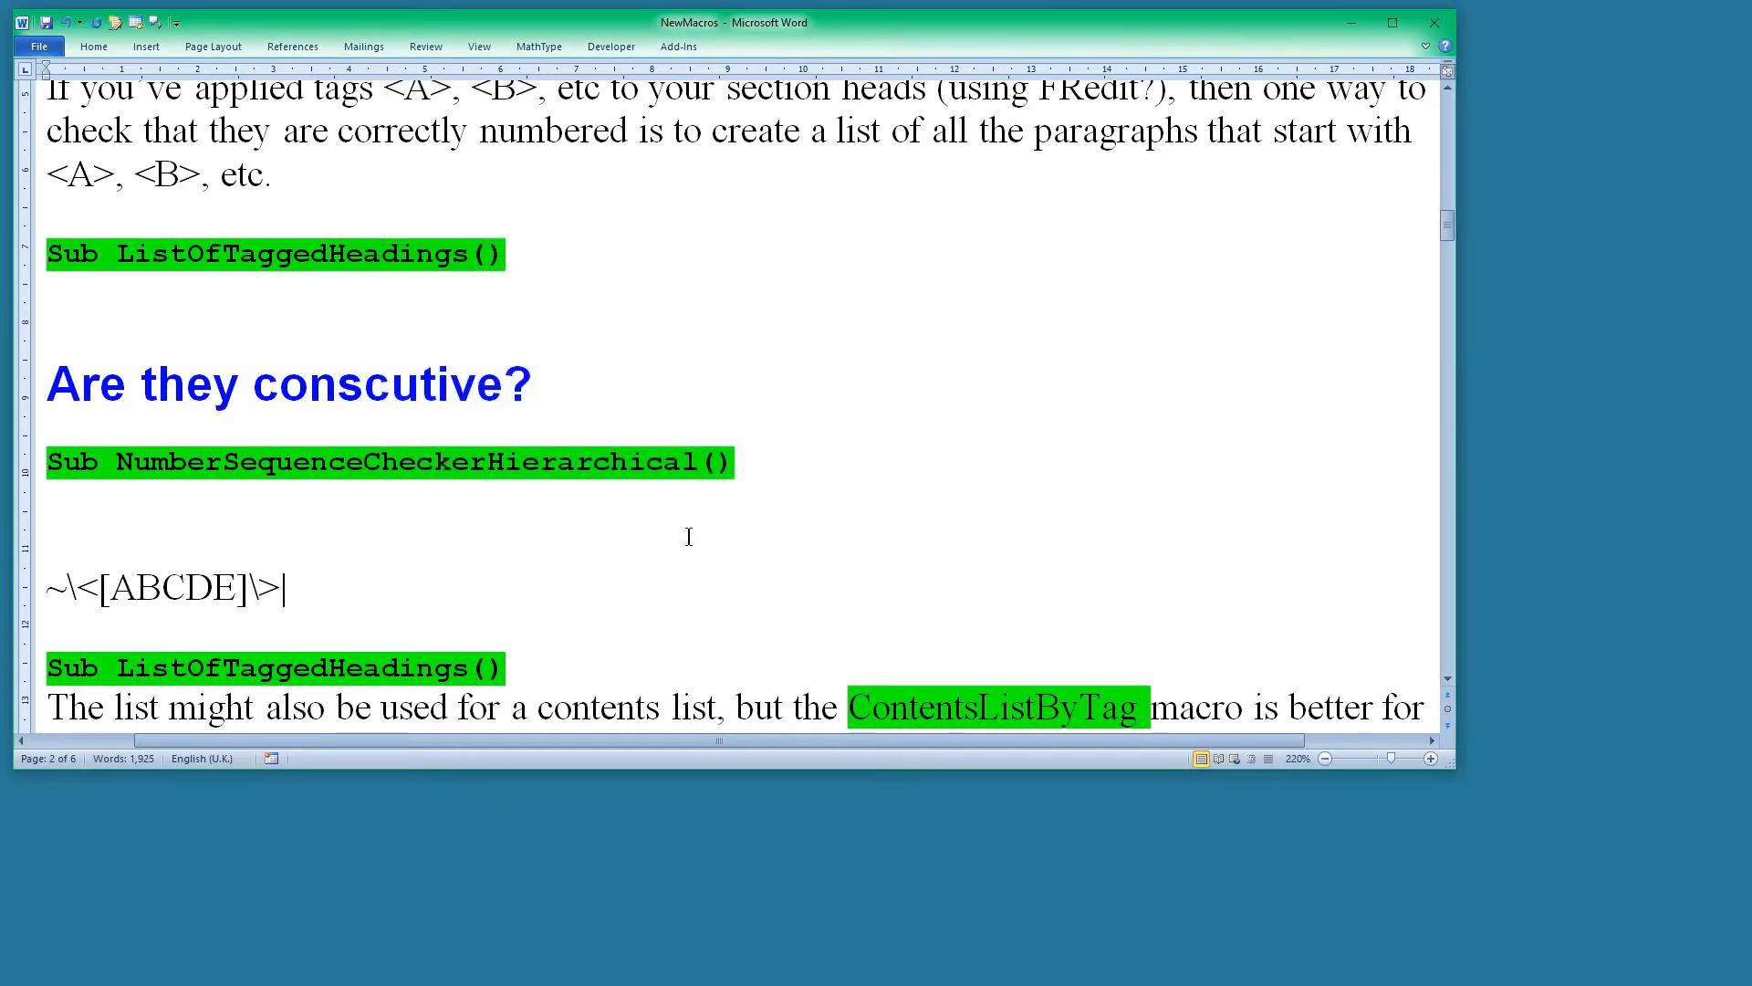
pyautogui.moveTo(1456, 769); pyautogui.dragTo(1472, 782)
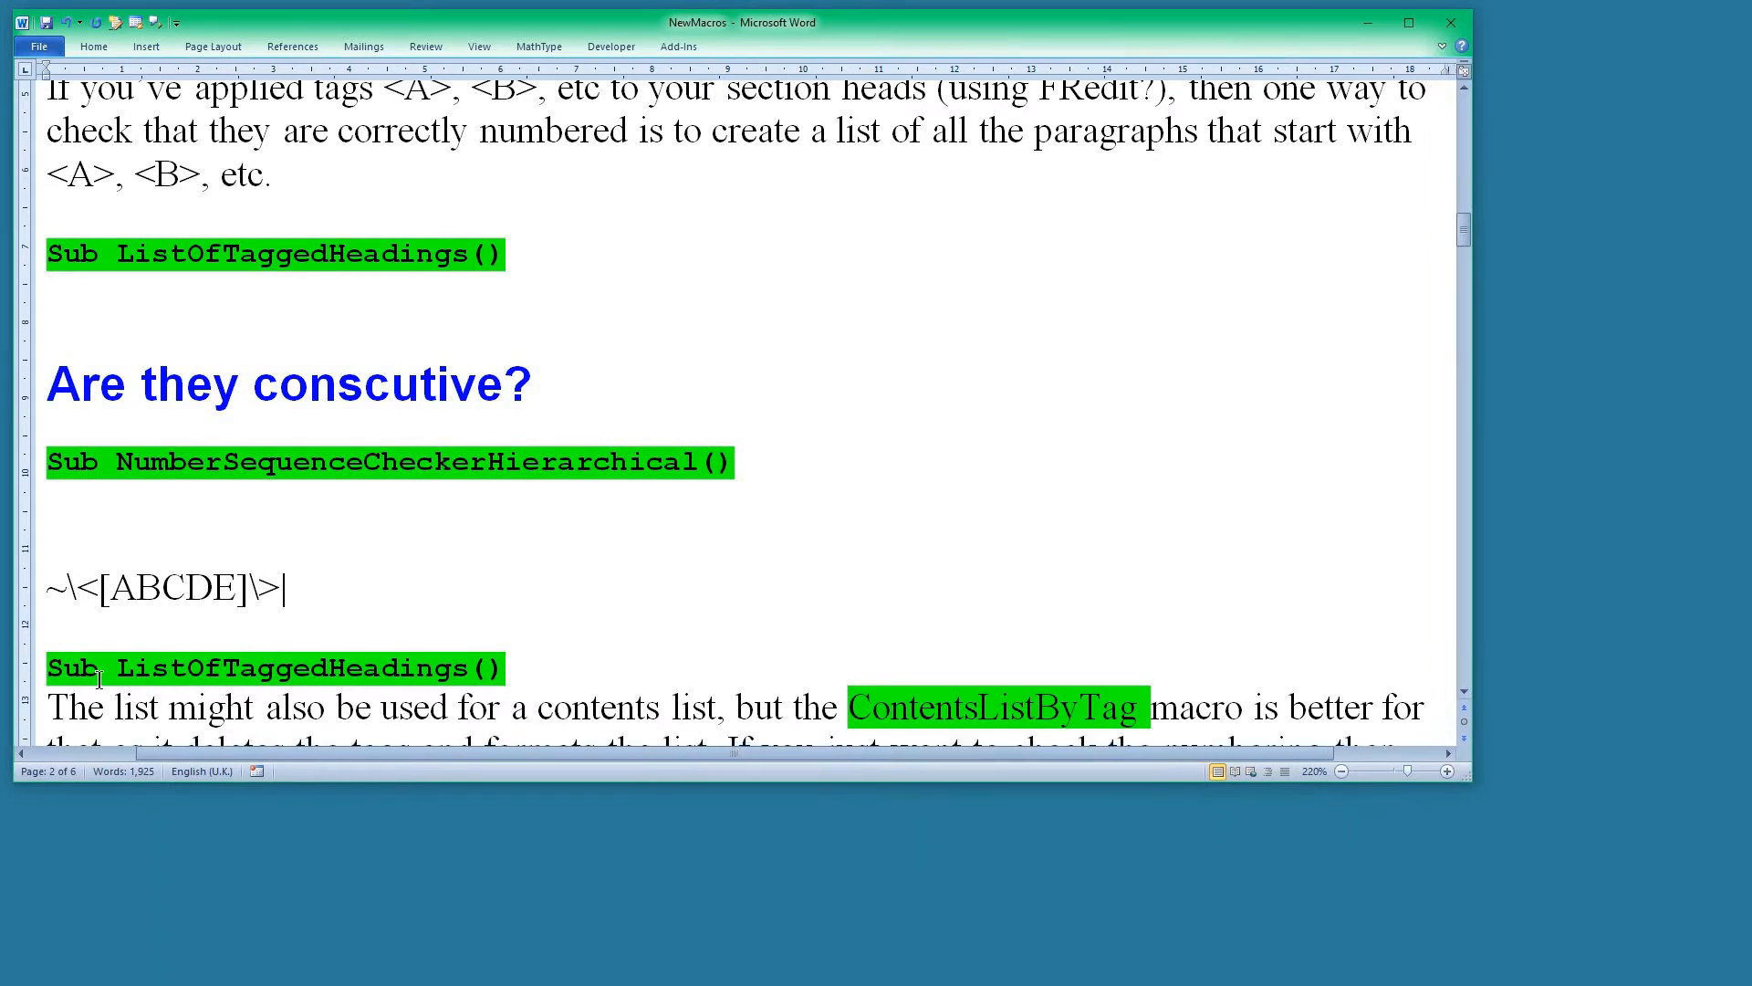
# Read the ListOfTaggedHeadings notes on ContentsListByTag and move on to the "List All Figures/Tables/Box Captions" section.
pyautogui.click(277, 672)
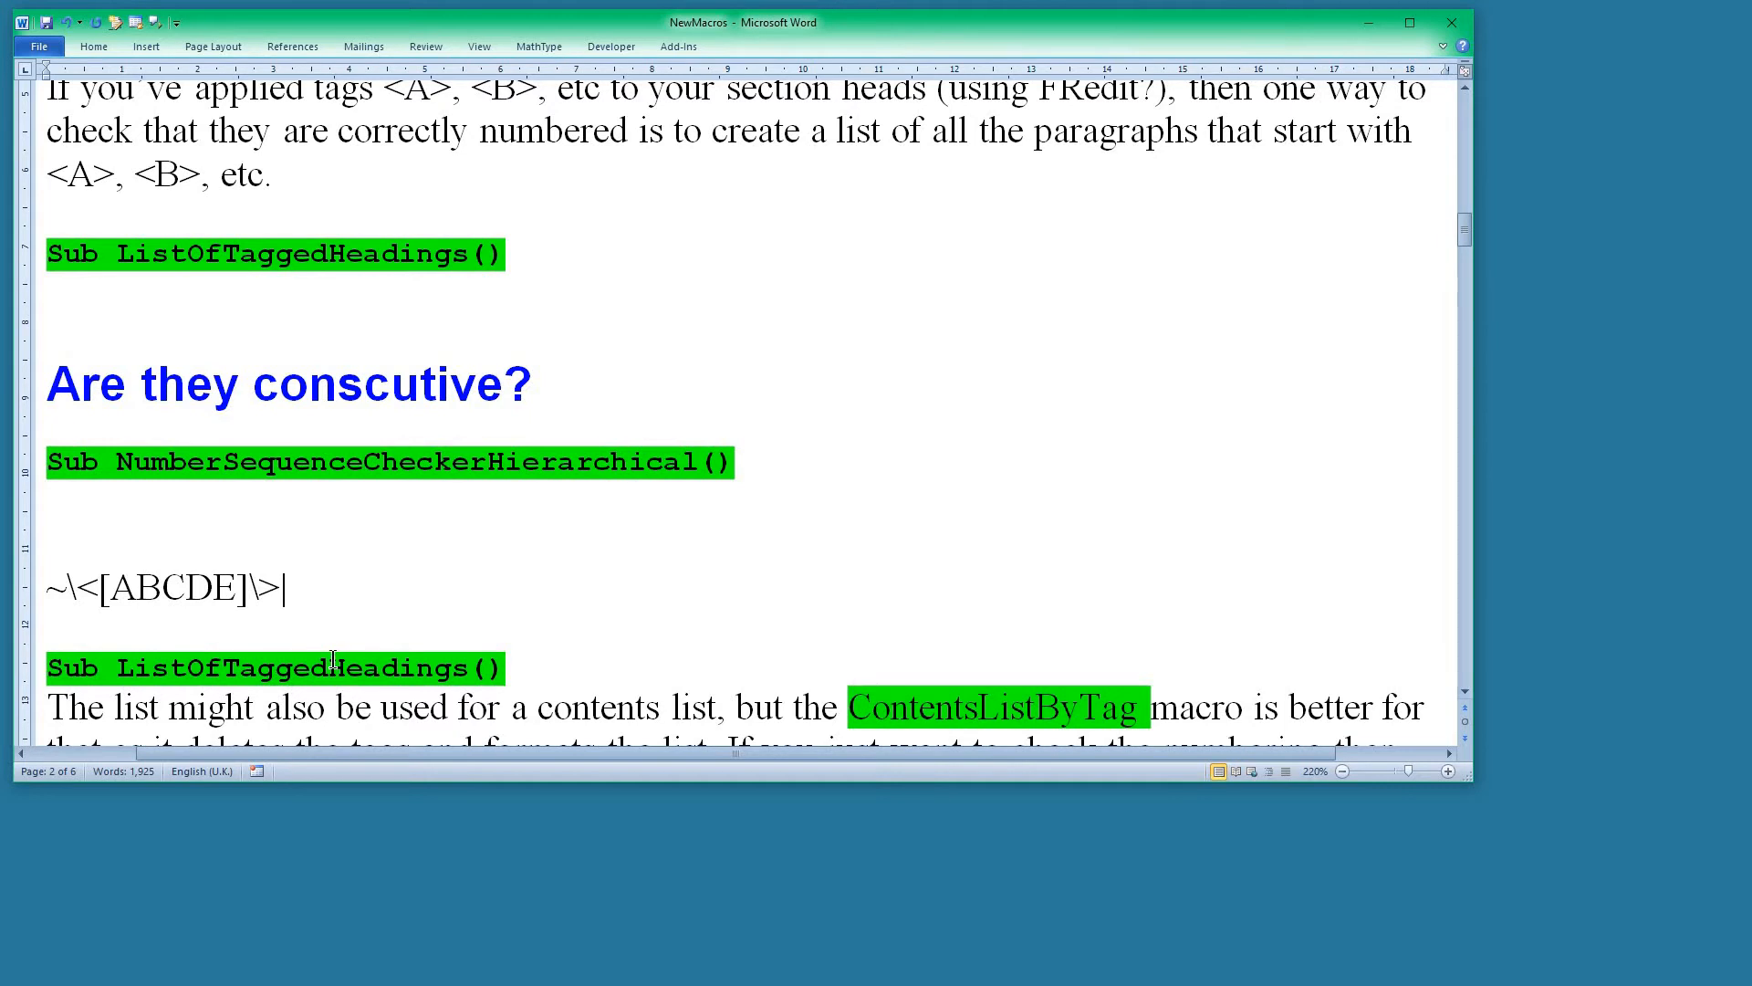
pyautogui.scroll(-1, 333, 659)
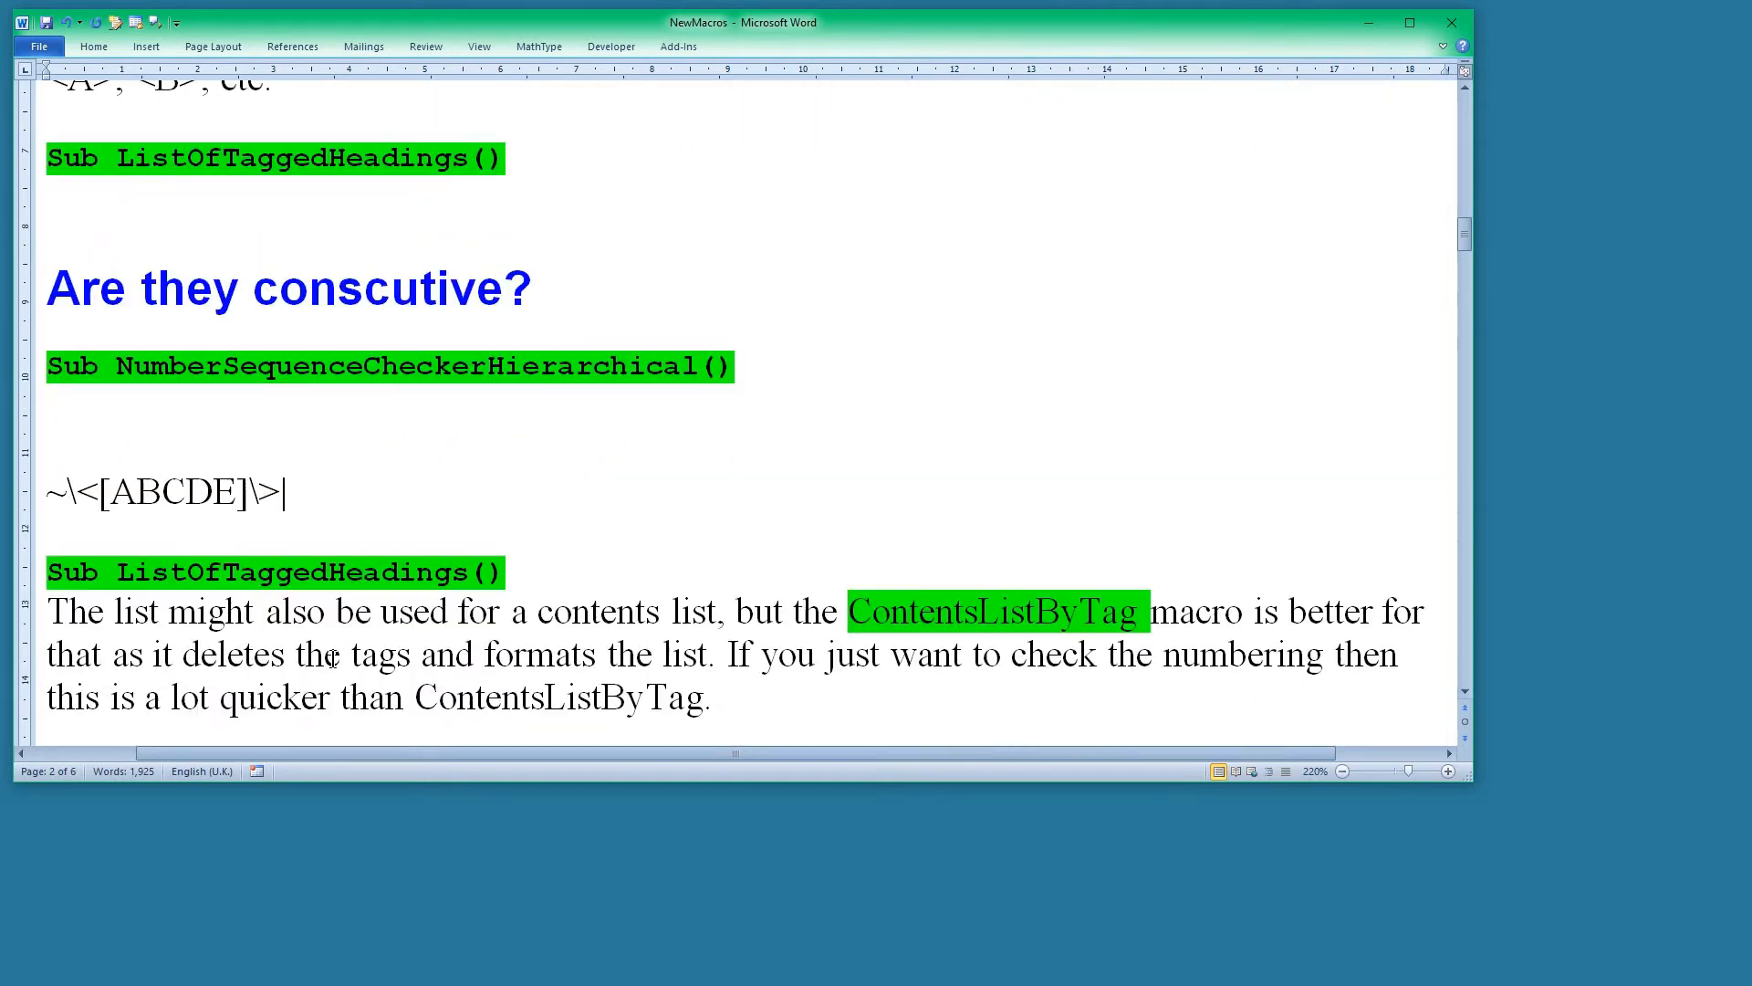
pyautogui.scroll(-1, 334, 659)
pyautogui.scroll(-1, 333, 659)
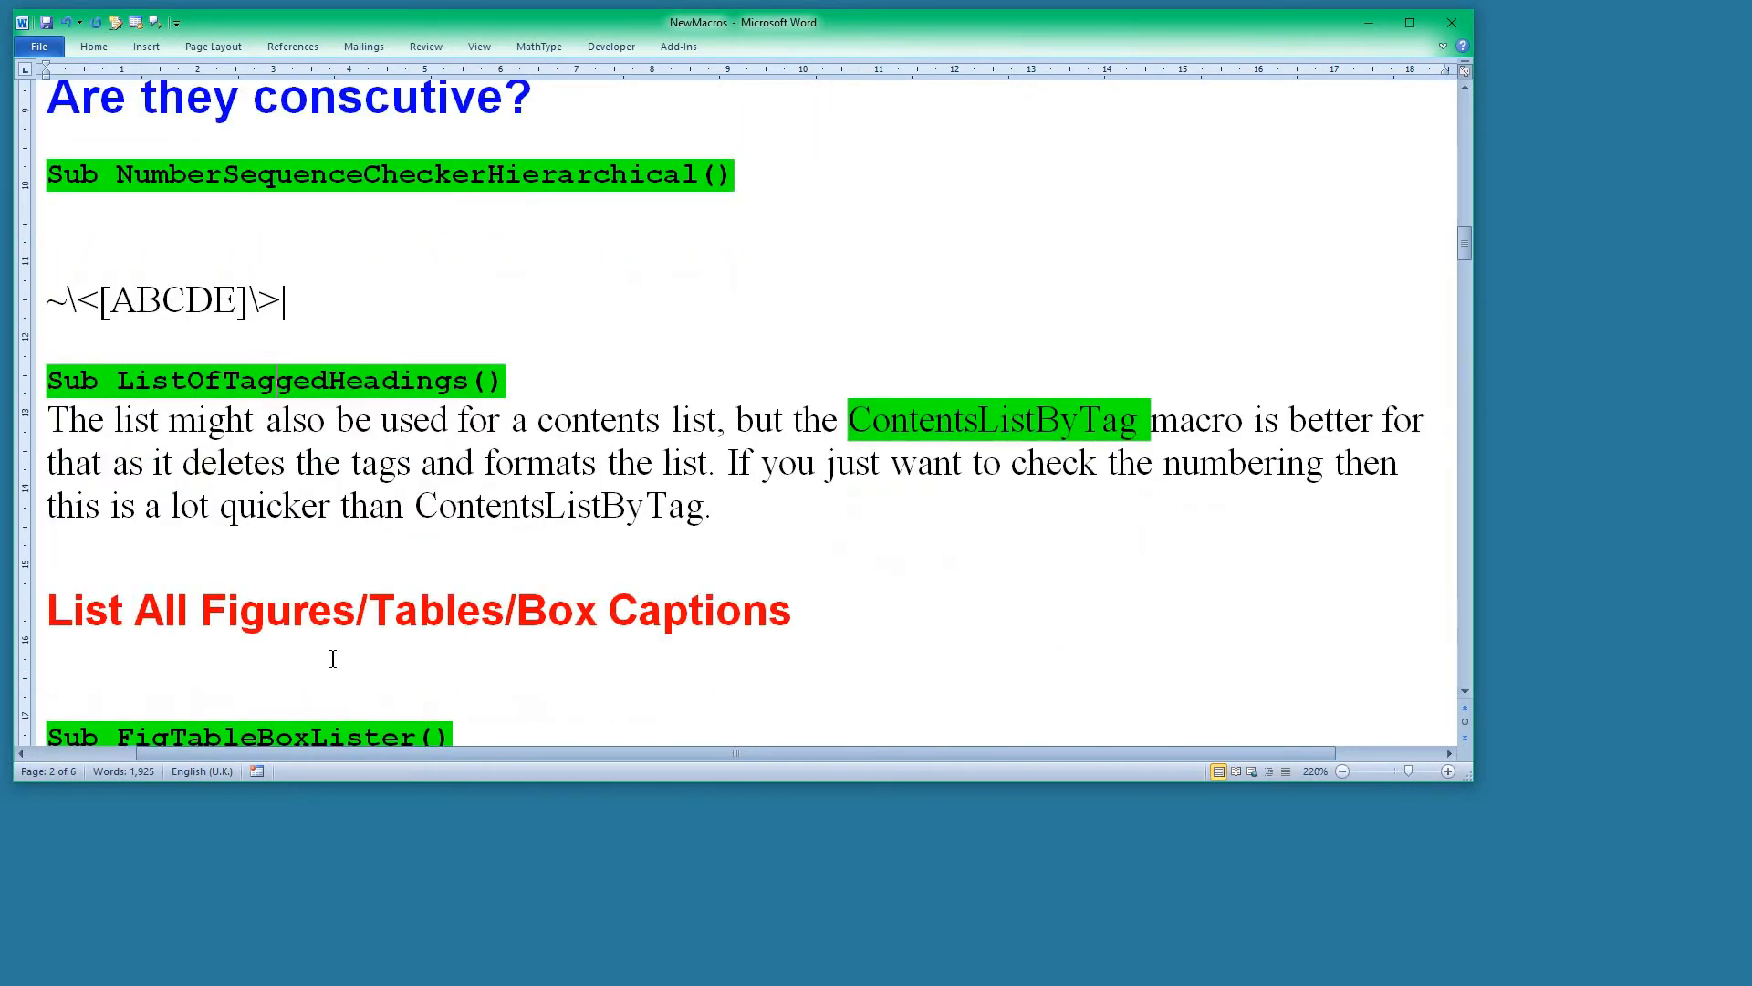
# Run the FigTableBoxLister macro on the Tagged text document to list its figure and table captions.
pyautogui.scroll(-1, 178, 646)
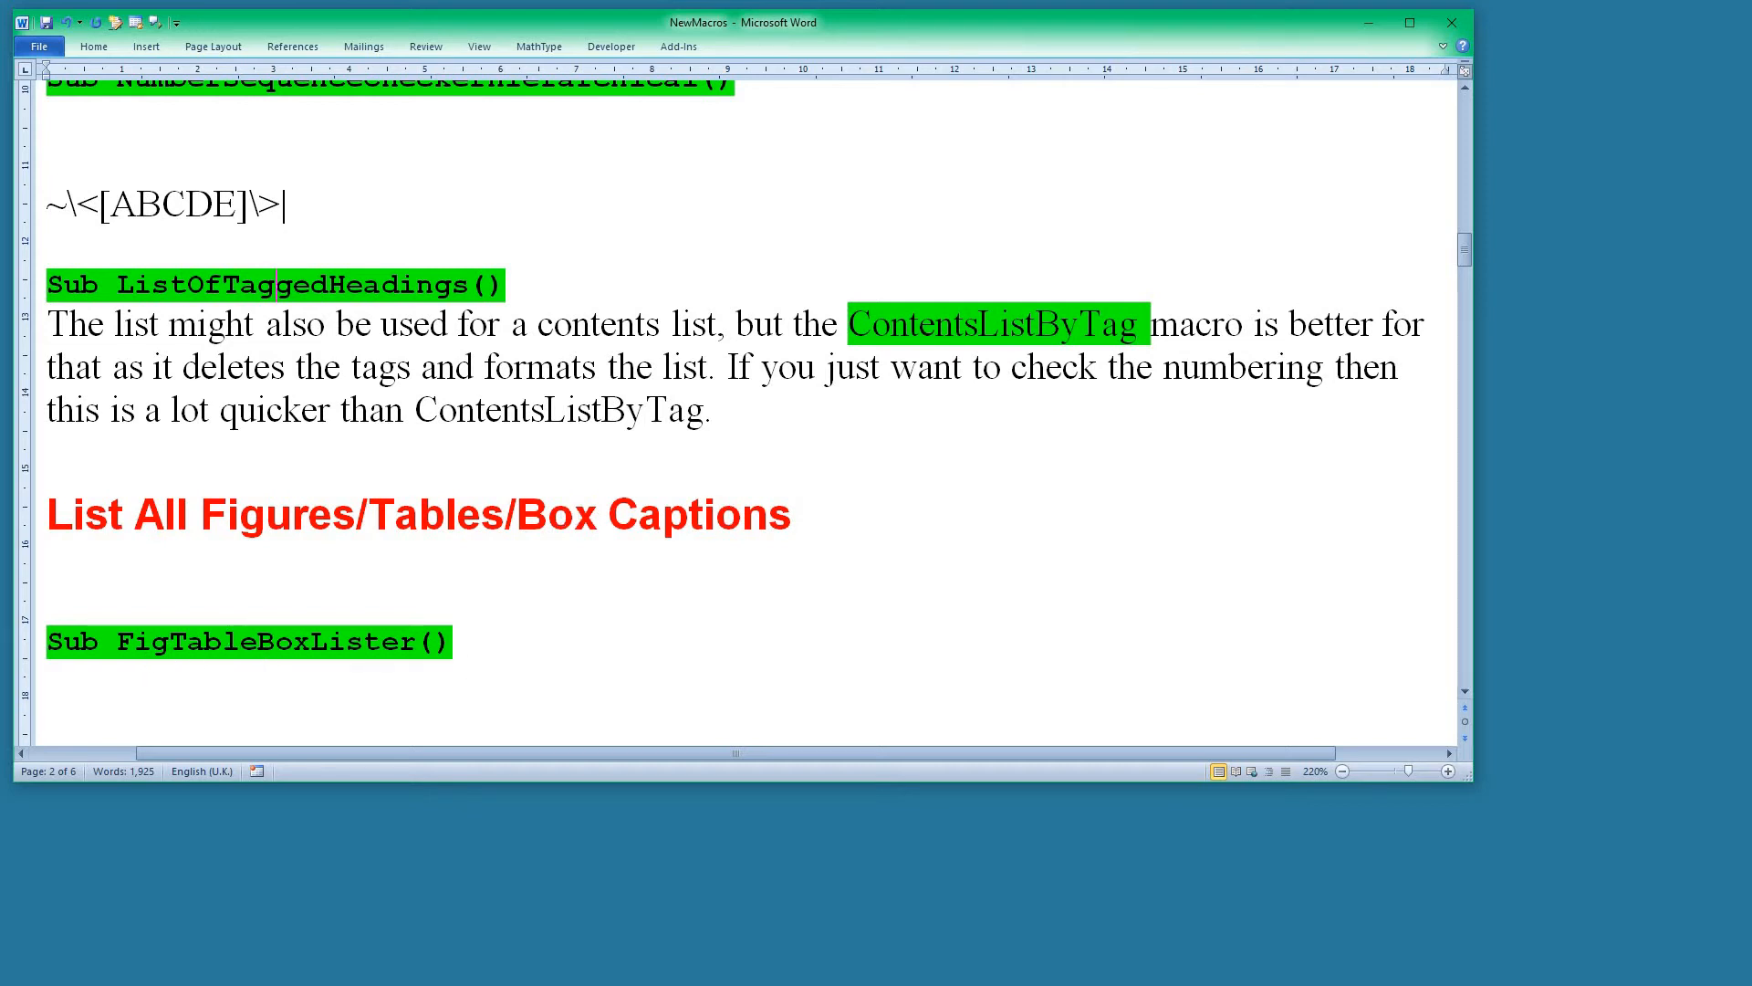
pyautogui.moveTo(1, 341); pyautogui.dragTo(677, 260)
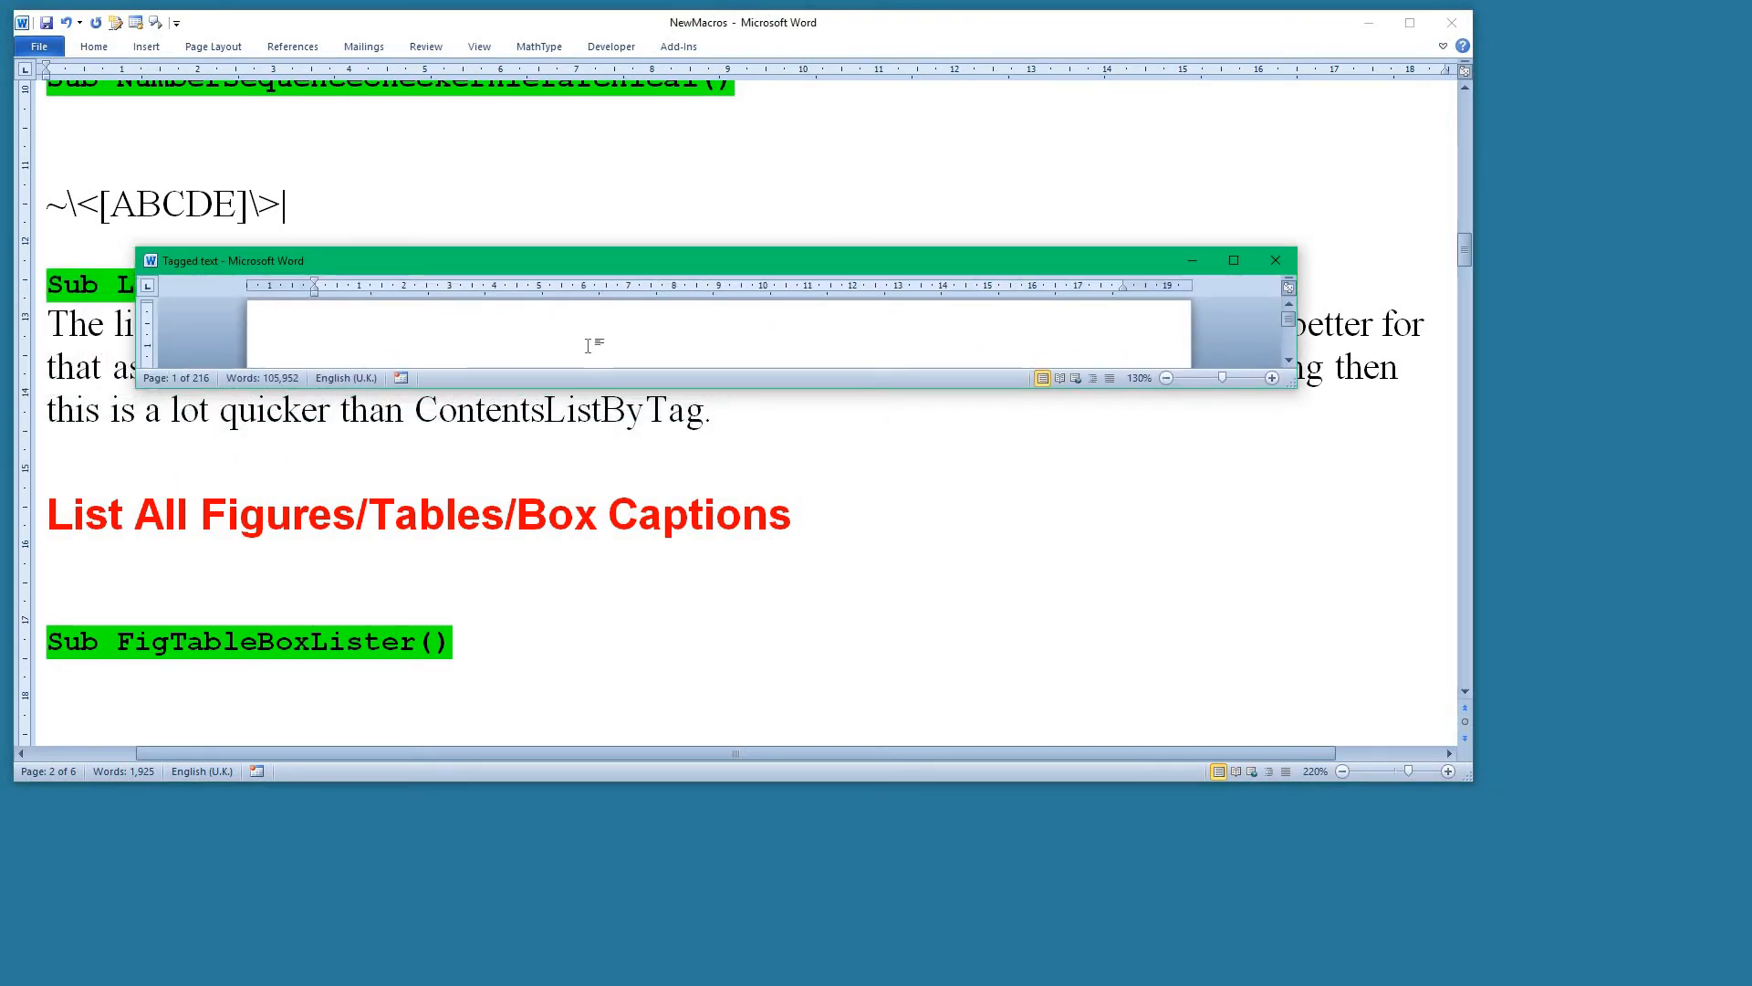
pyautogui.hotkey('alt', 'F8')
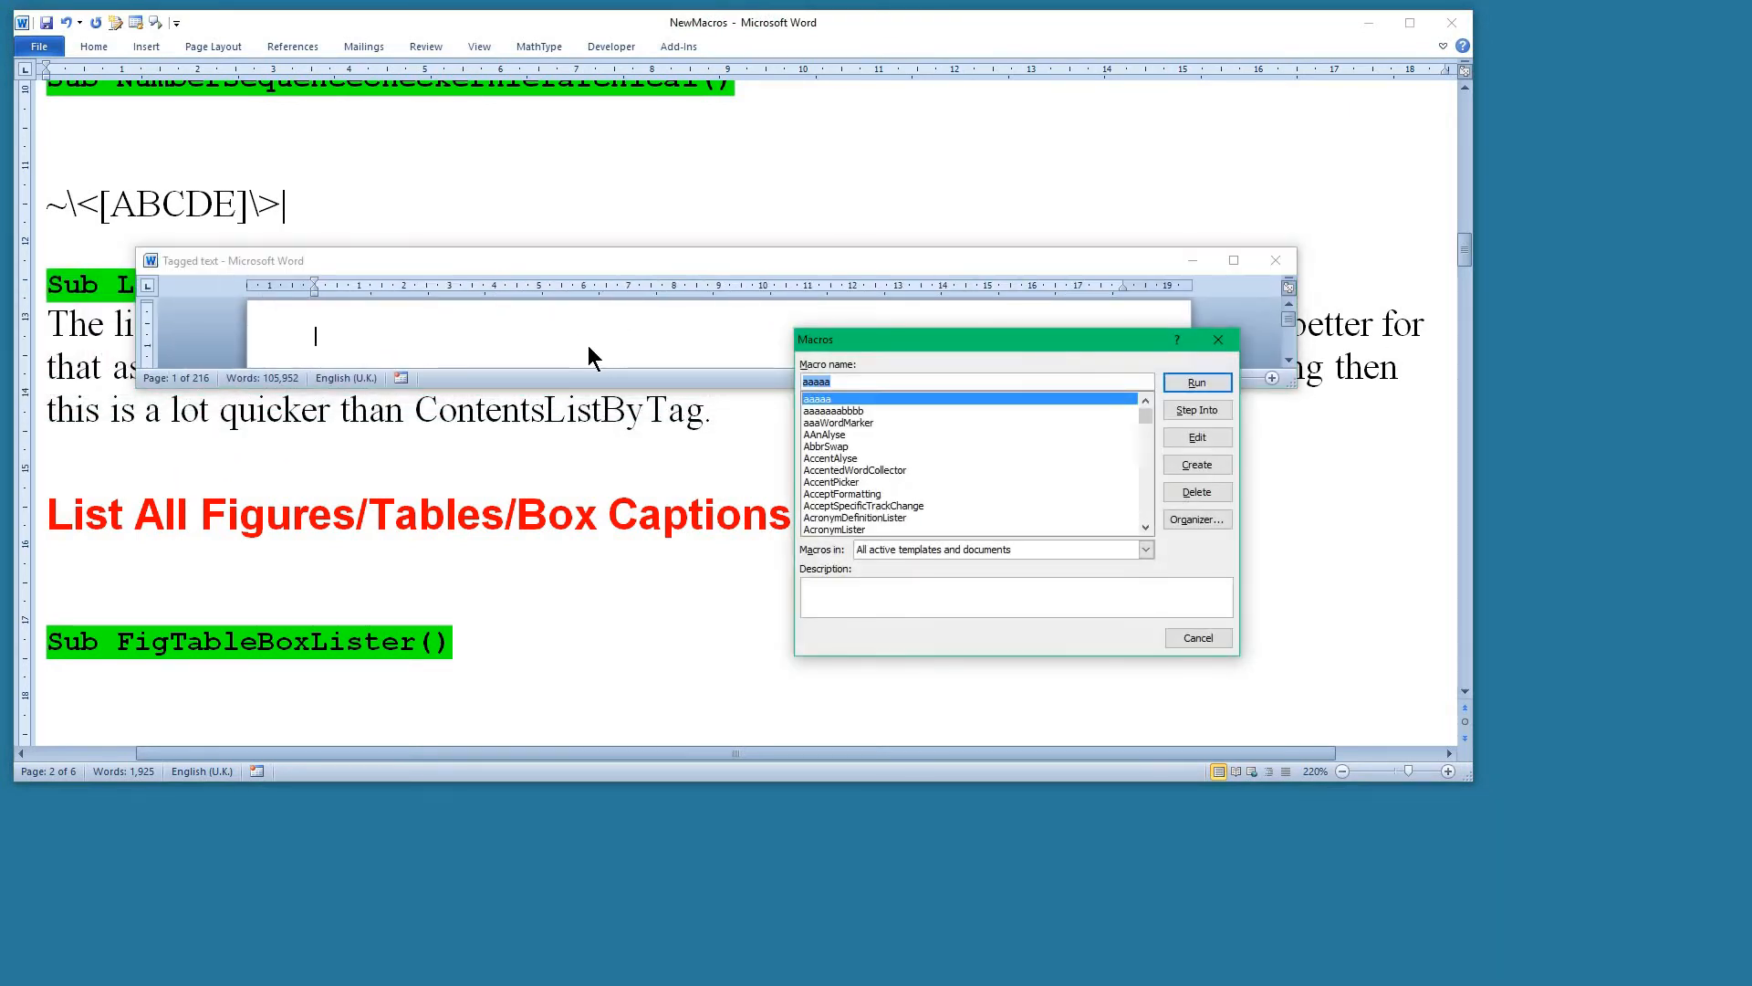
pyautogui.write('fig')
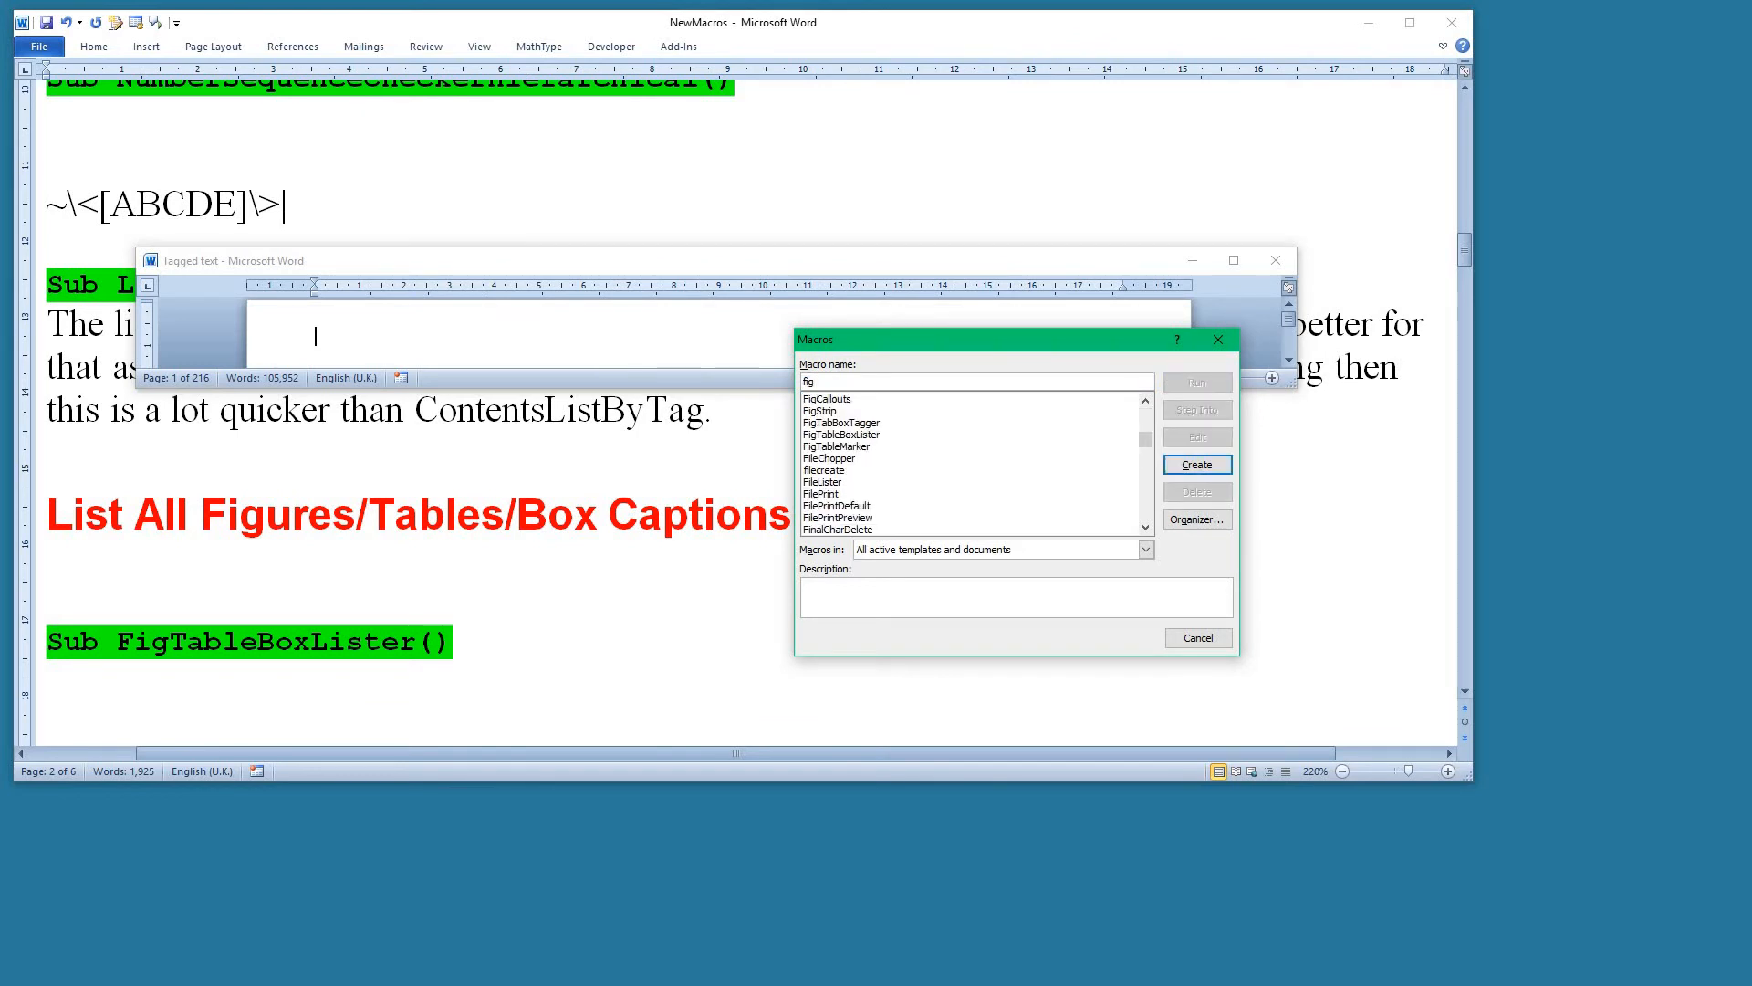
pyautogui.click(845, 434)
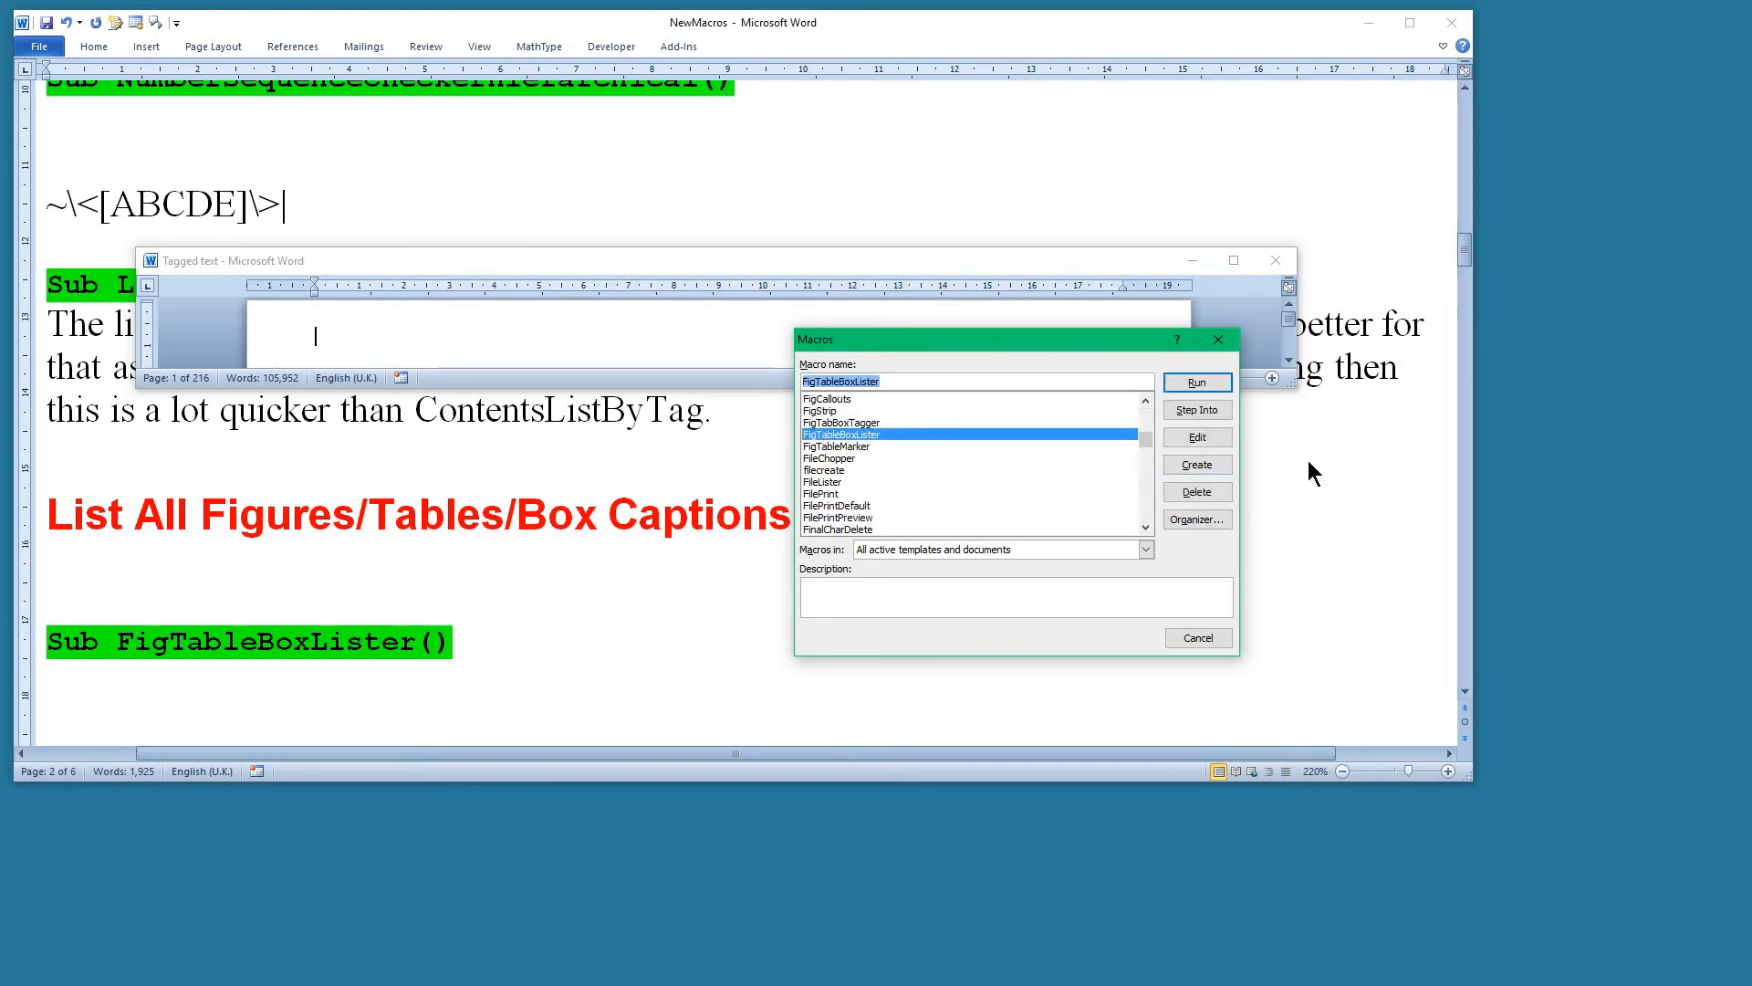
pyautogui.click(1197, 383)
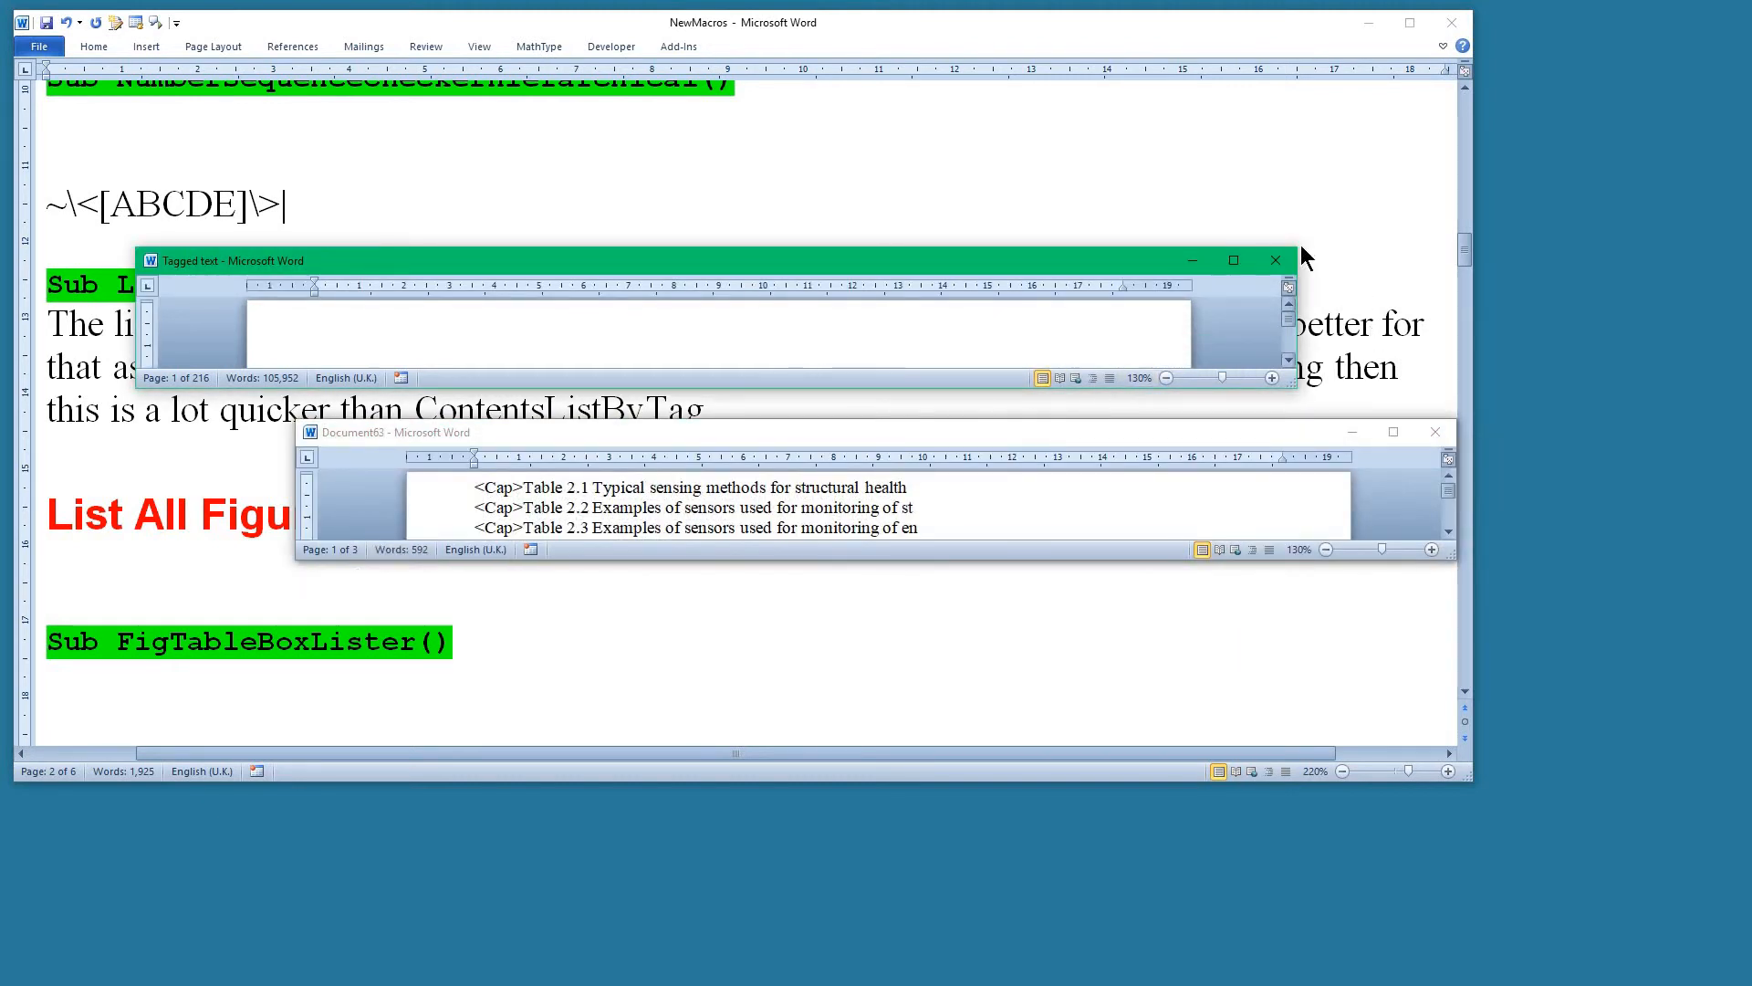
# Move the Tagged text window out of the way, separate the two caption list windows, and enlarge the figure list.
pyautogui.moveTo(1029, 261); pyautogui.dragTo(0, 270)
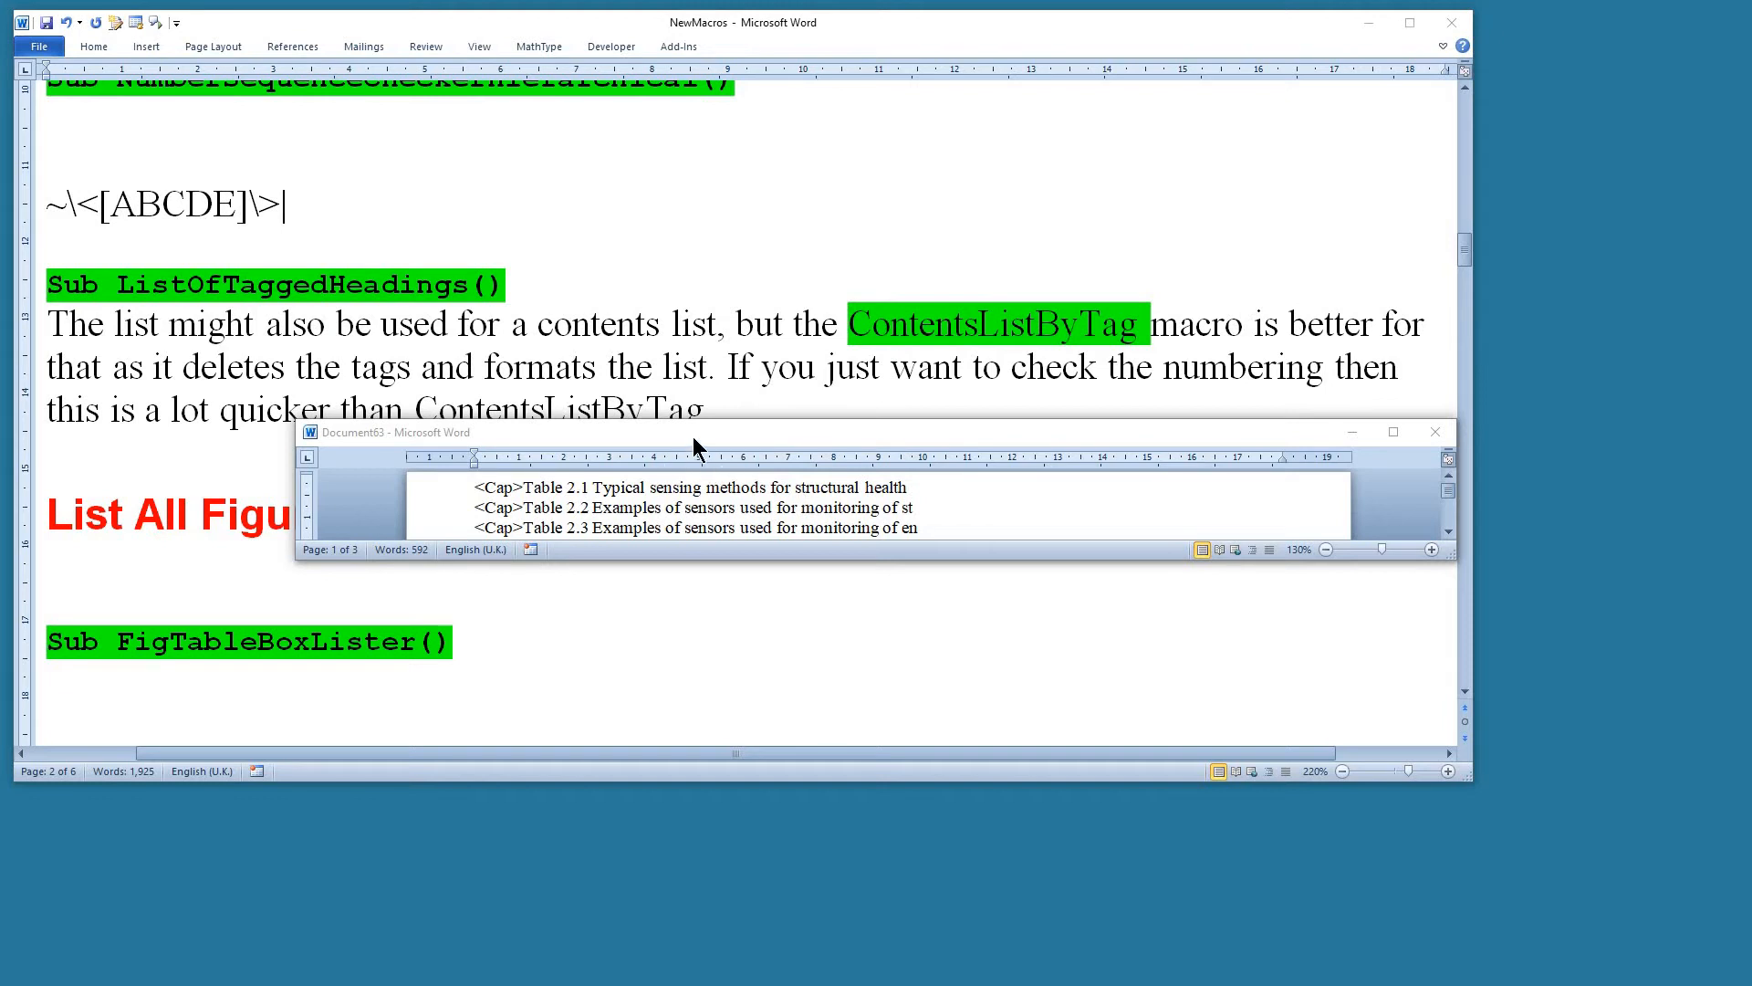
pyautogui.moveTo(693, 436); pyautogui.dragTo(723, 580)
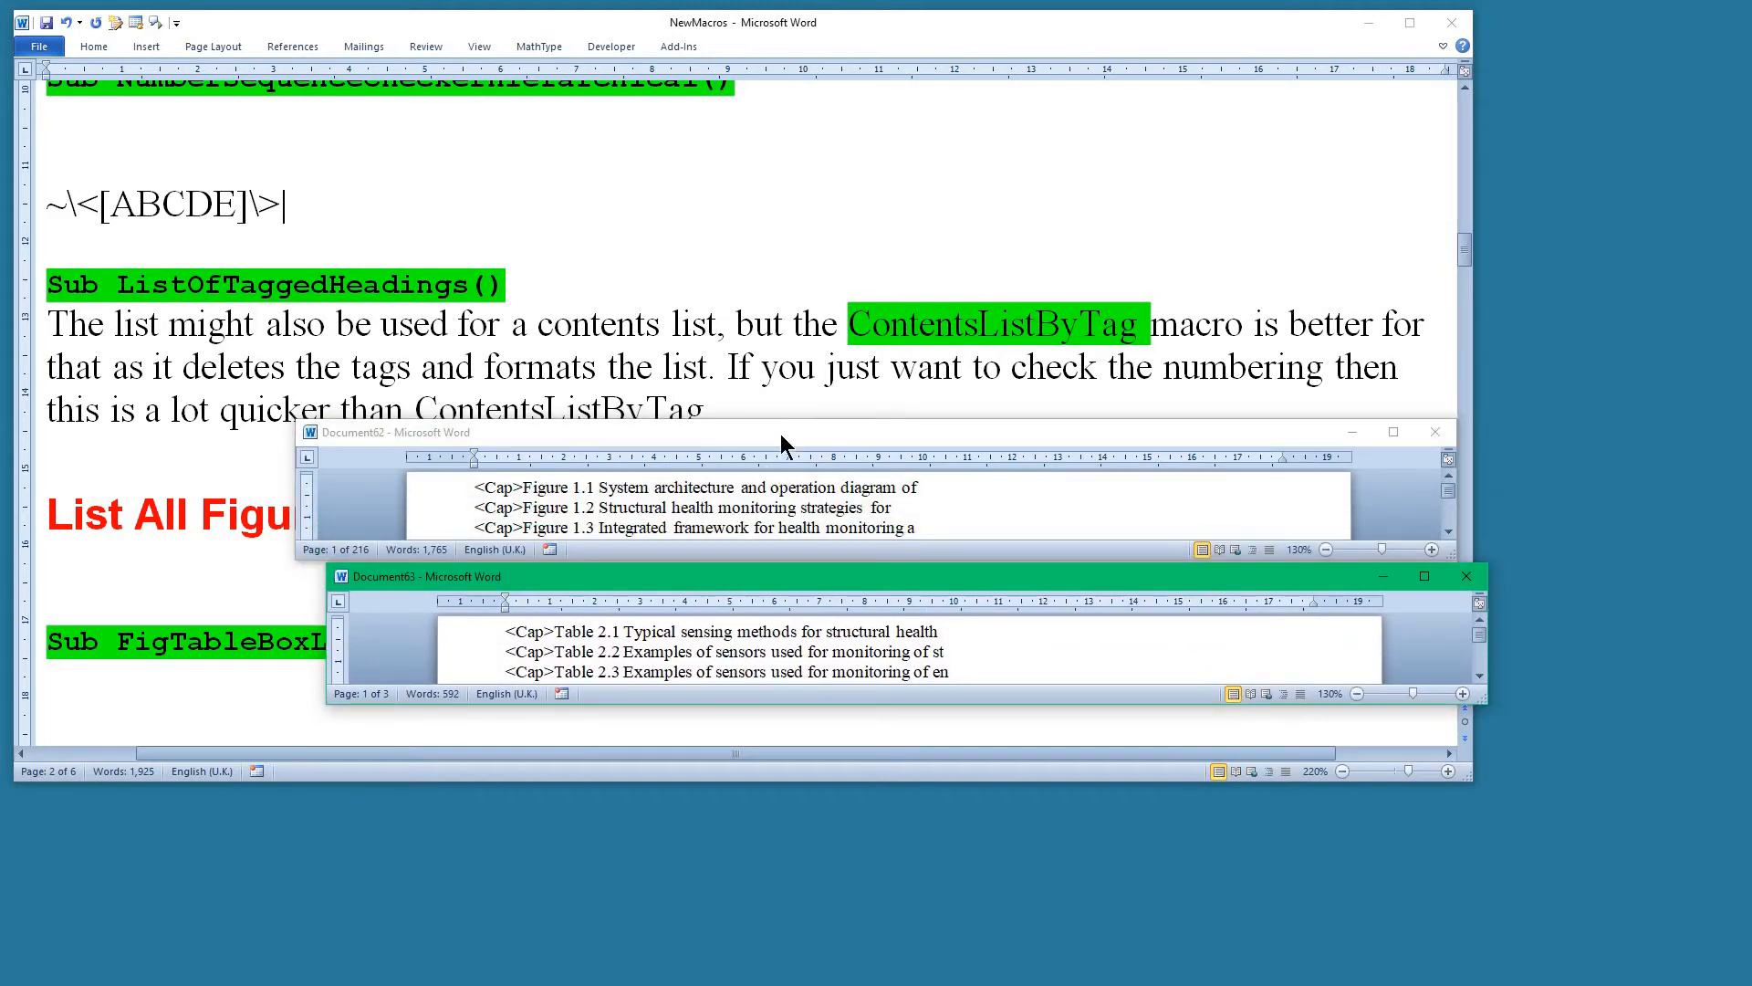
pyautogui.moveTo(781, 434); pyautogui.dragTo(756, 307)
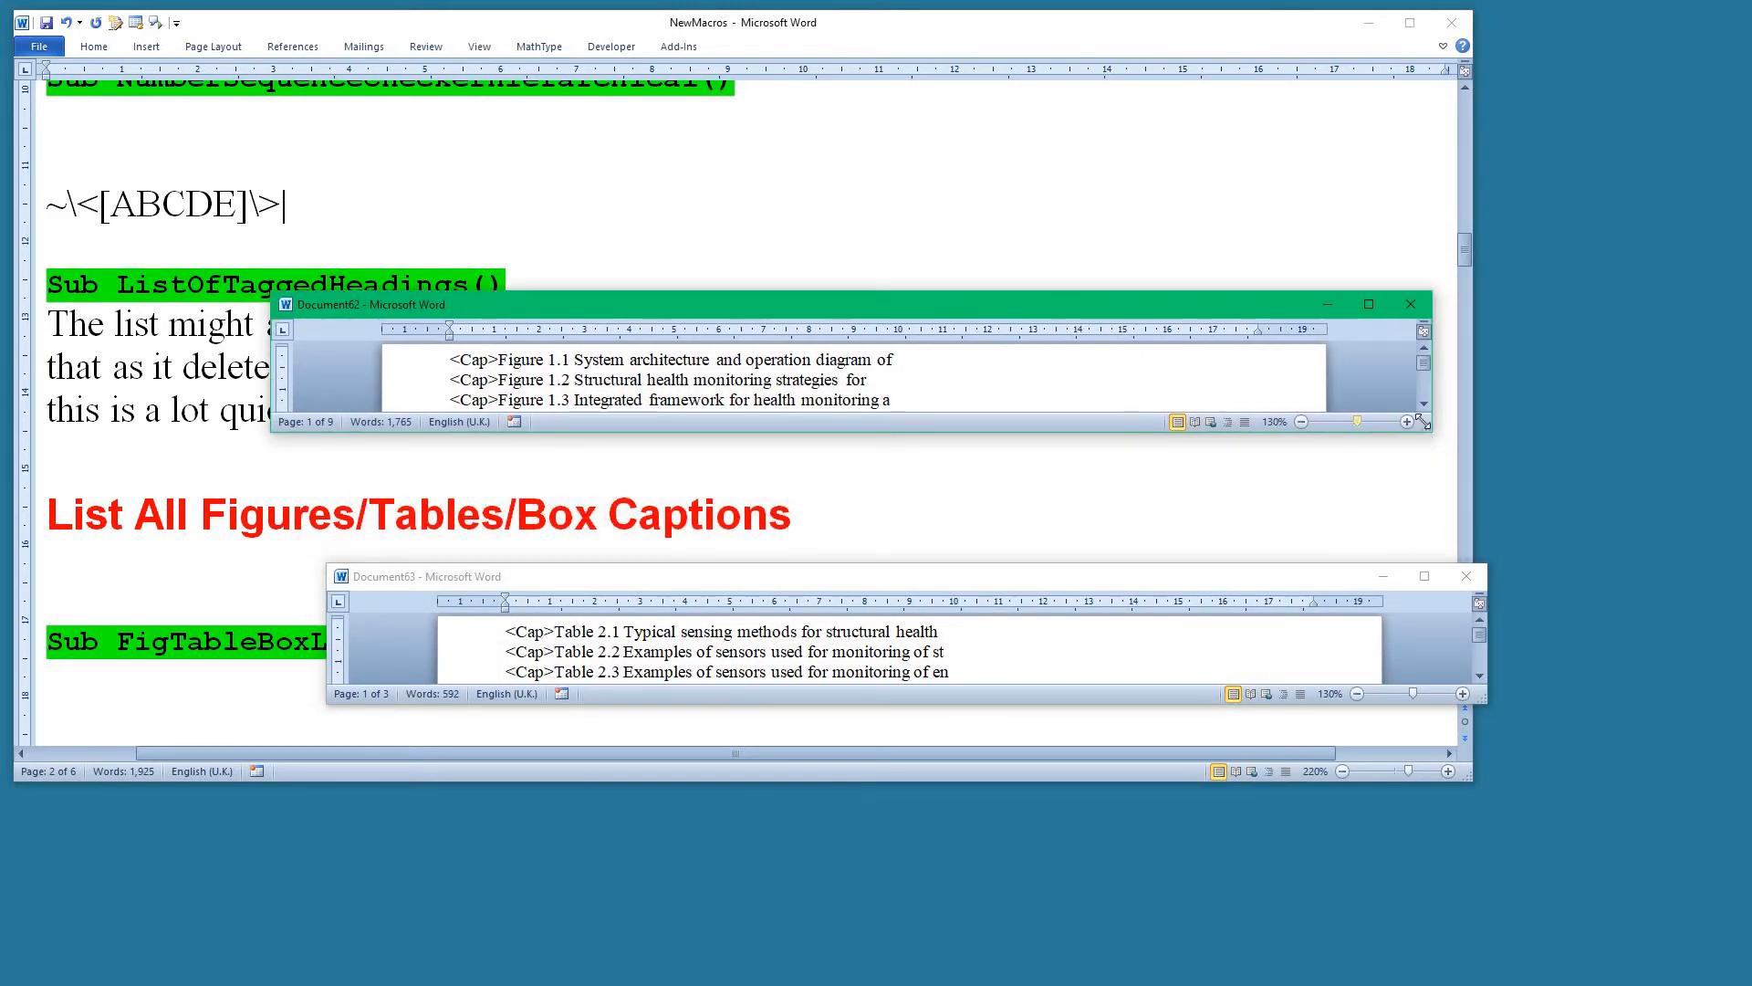
pyautogui.moveTo(1428, 426); pyautogui.dragTo(1515, 578)
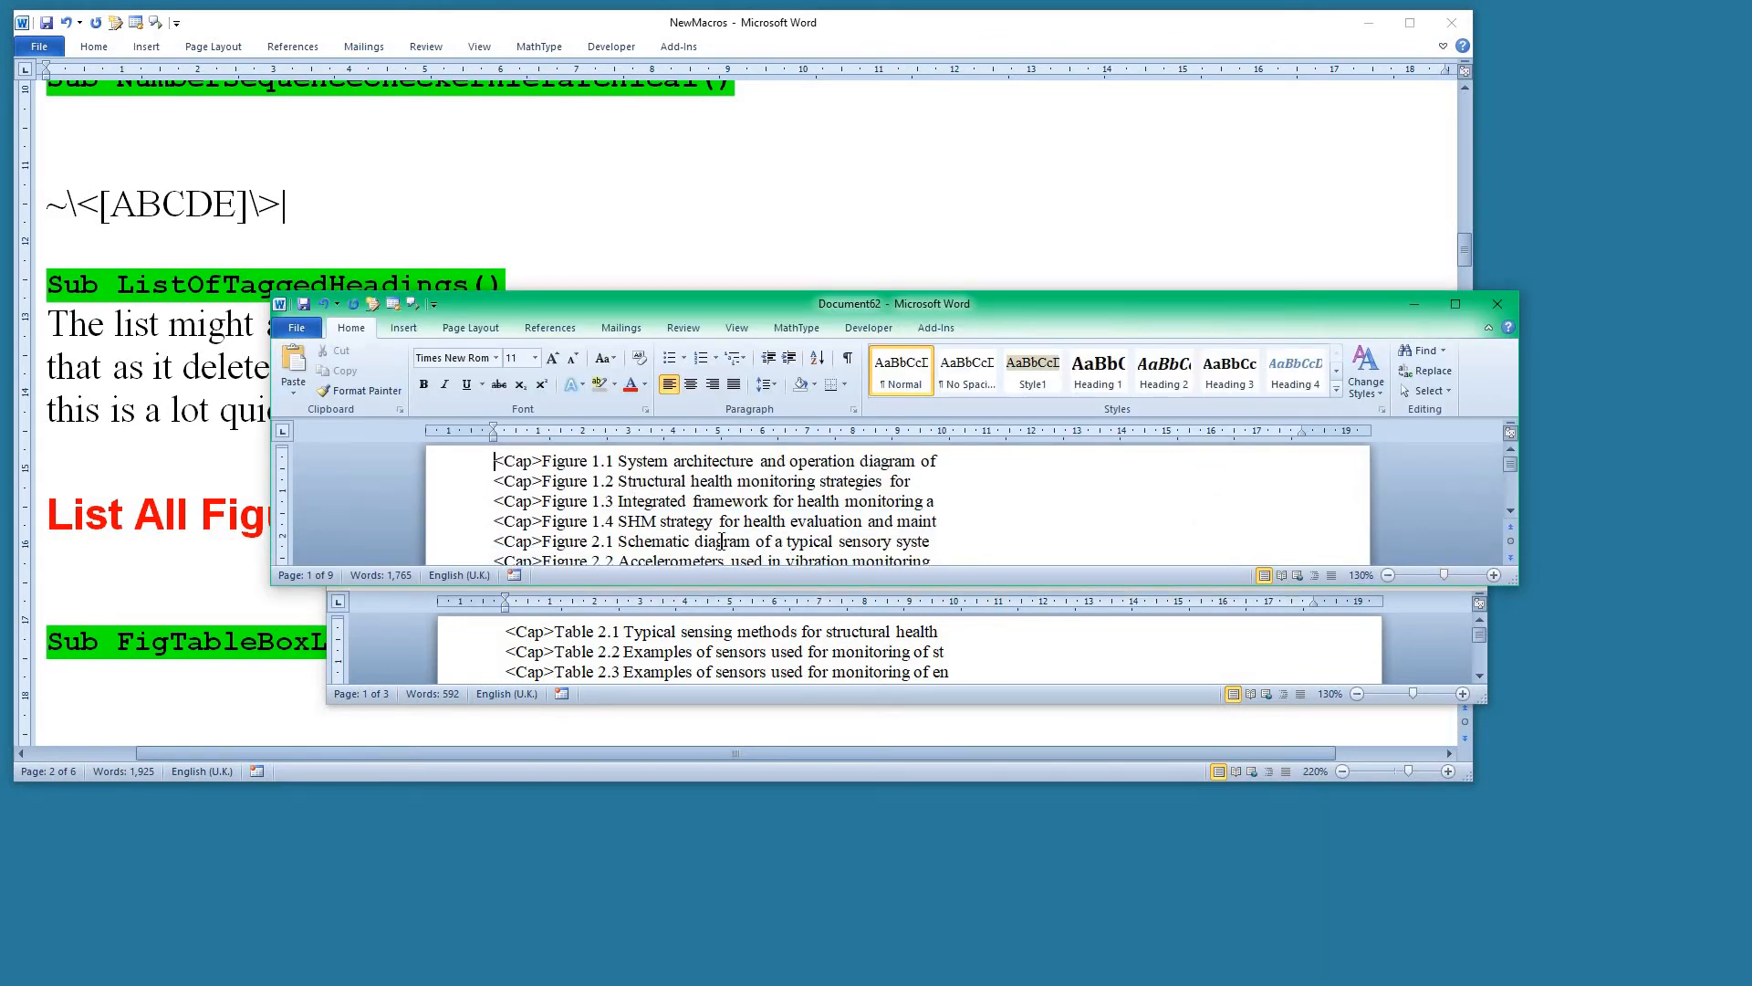
# Remove every "<Cap>Figure " prefix from the figure list by replacing it with nothing, and leave Find and Replace.
pyautogui.keyDown('shift'); pyautogui.click(594, 463); pyautogui.keyUp('shift')
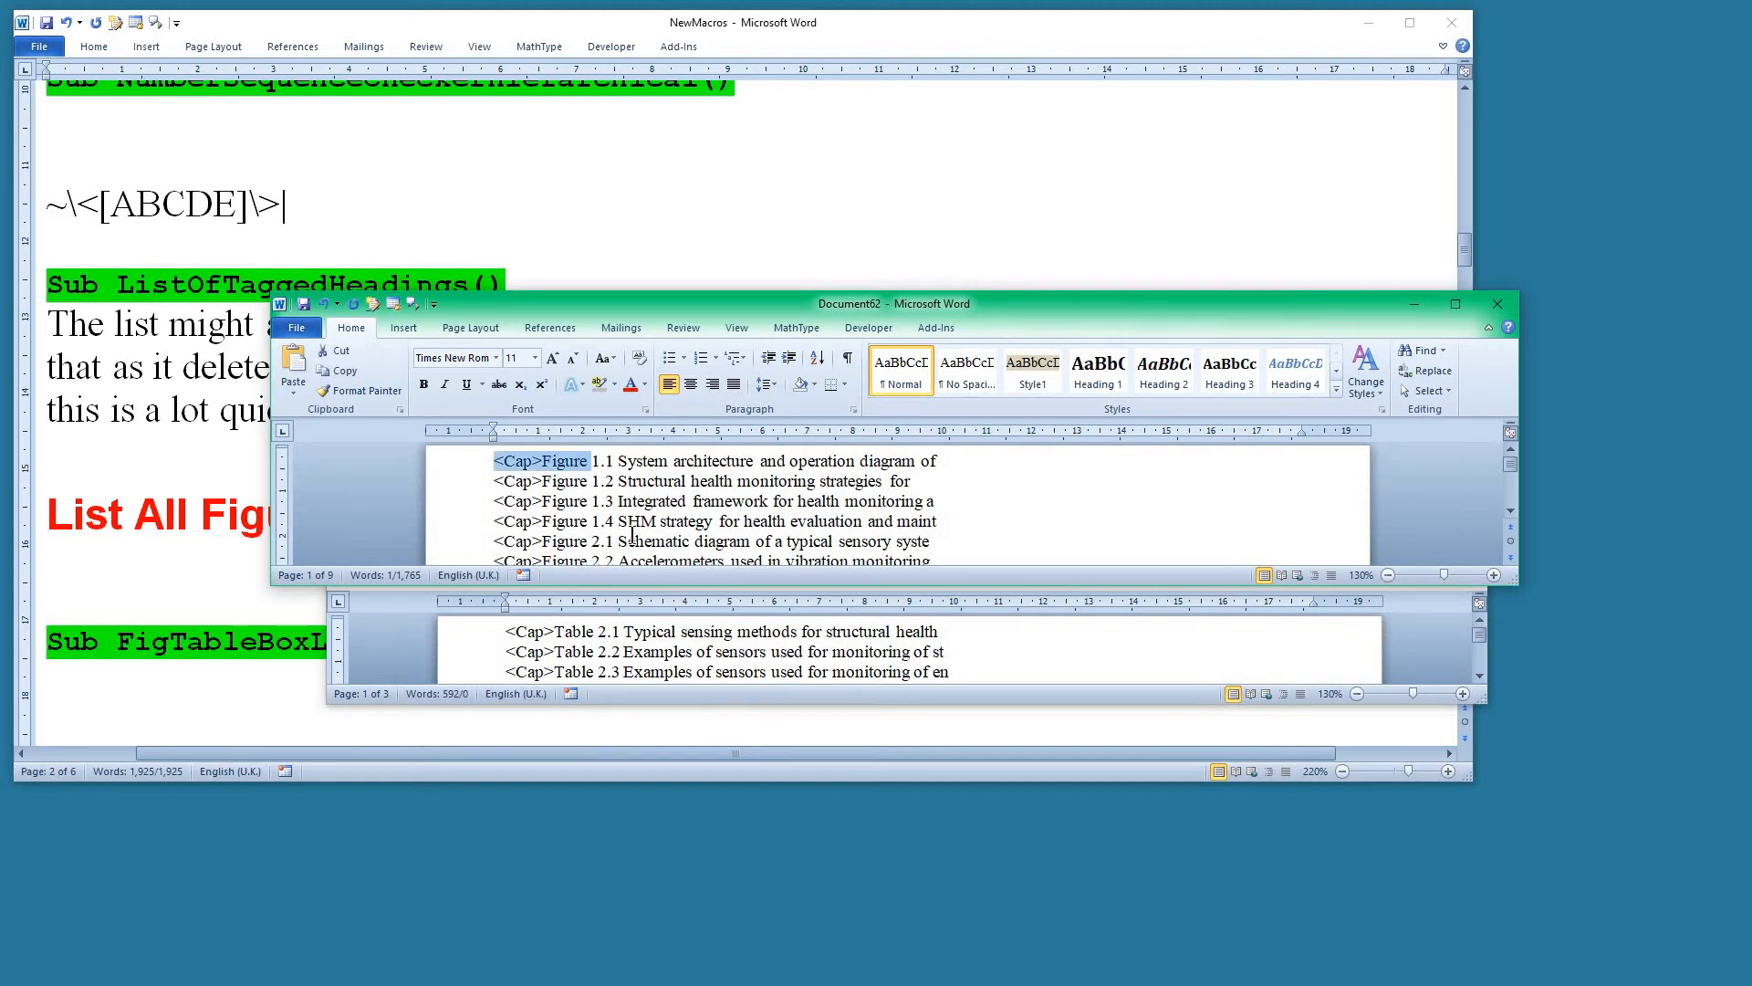
pyautogui.hotkey('ctrl', 'h')
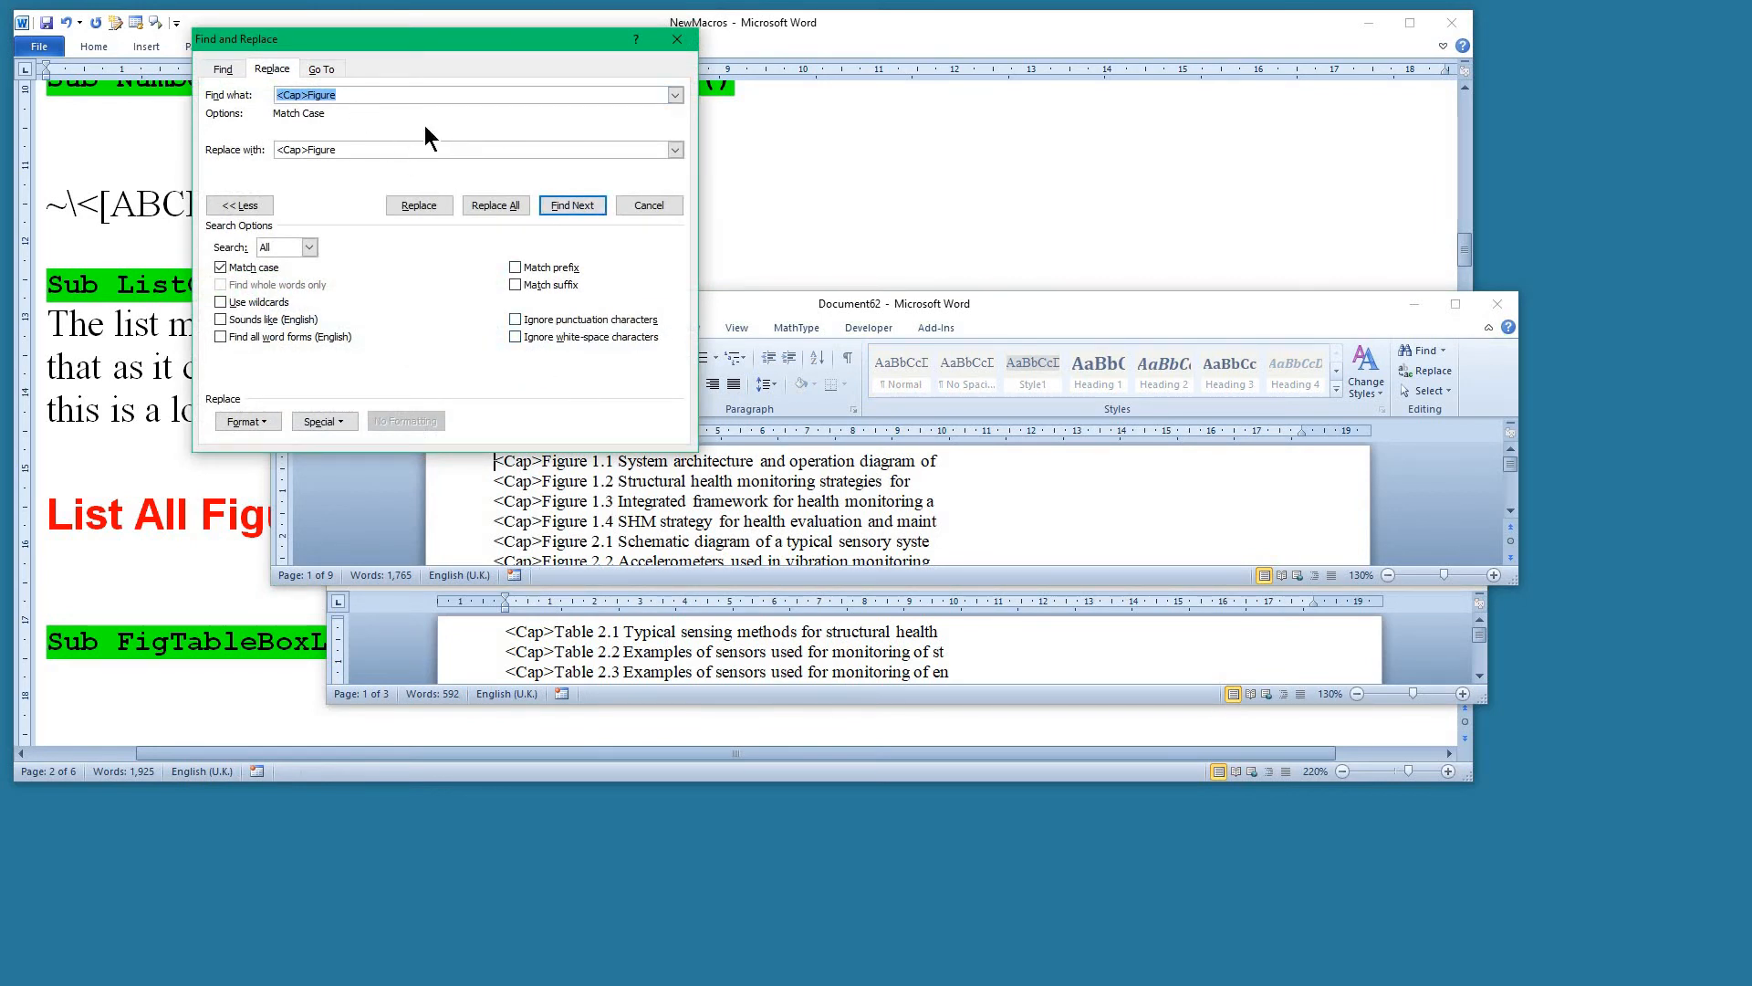
pyautogui.click(348, 95)
pyautogui.doubleClick(374, 151)
pyautogui.press('BackSpace')
pyautogui.click(504, 206)
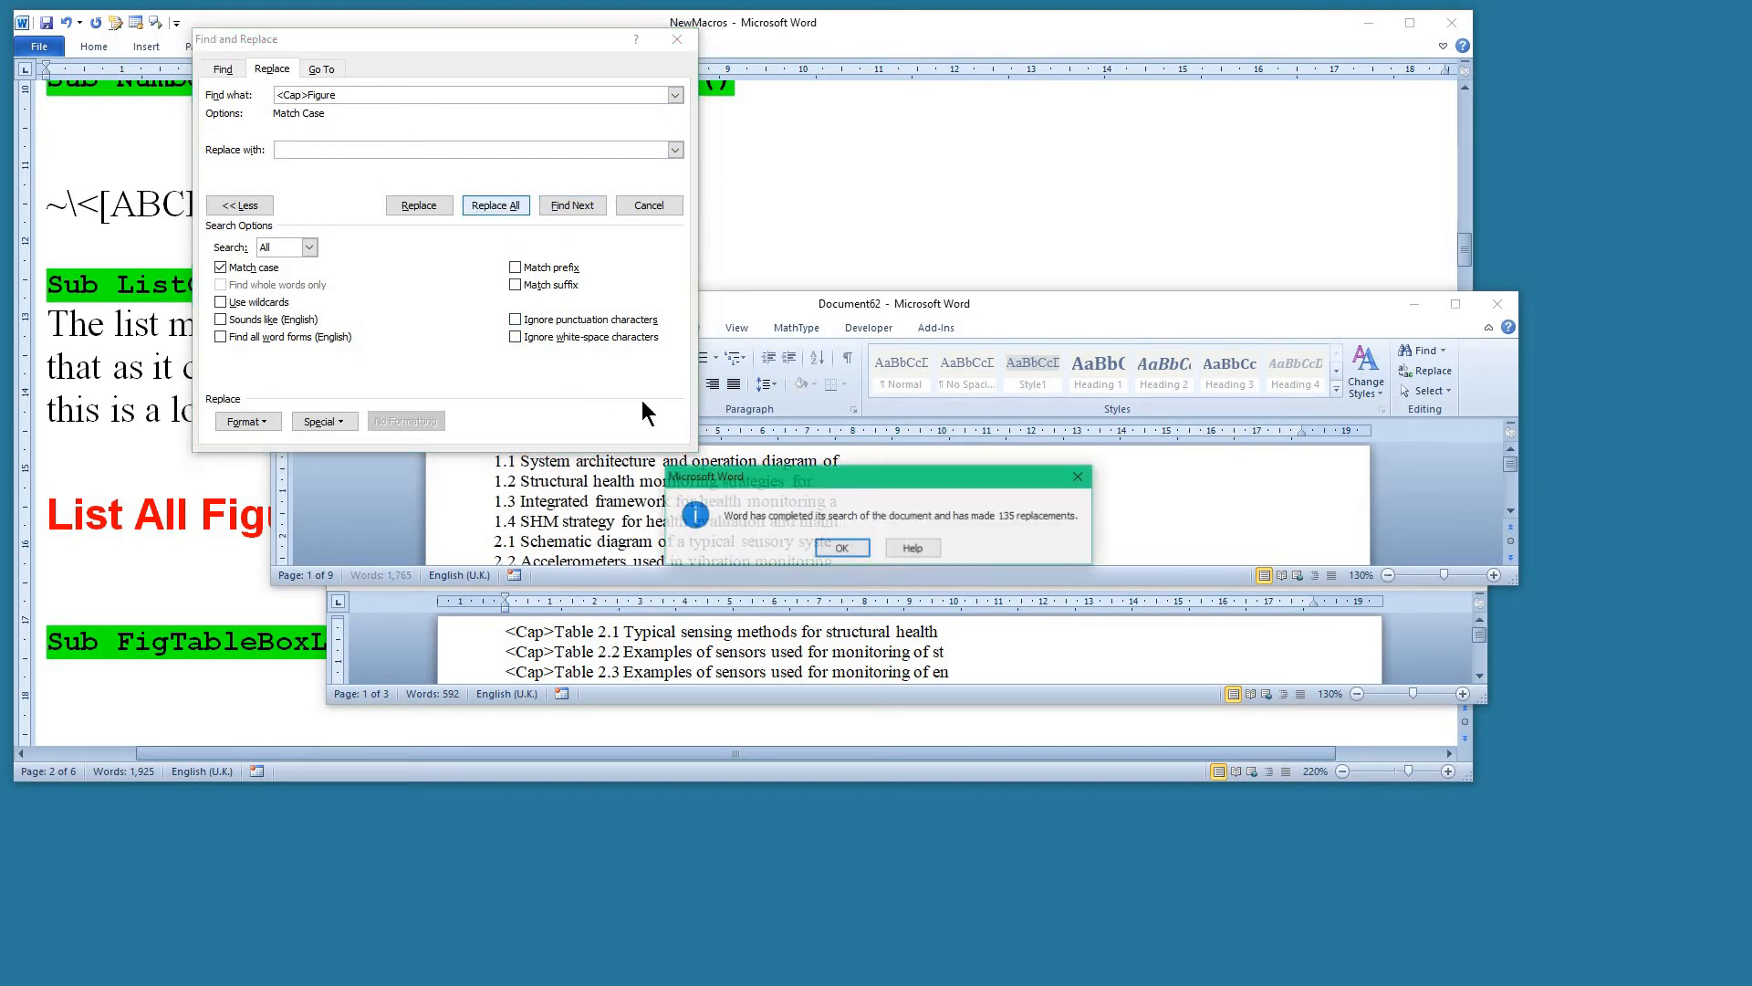
pyautogui.click(840, 546)
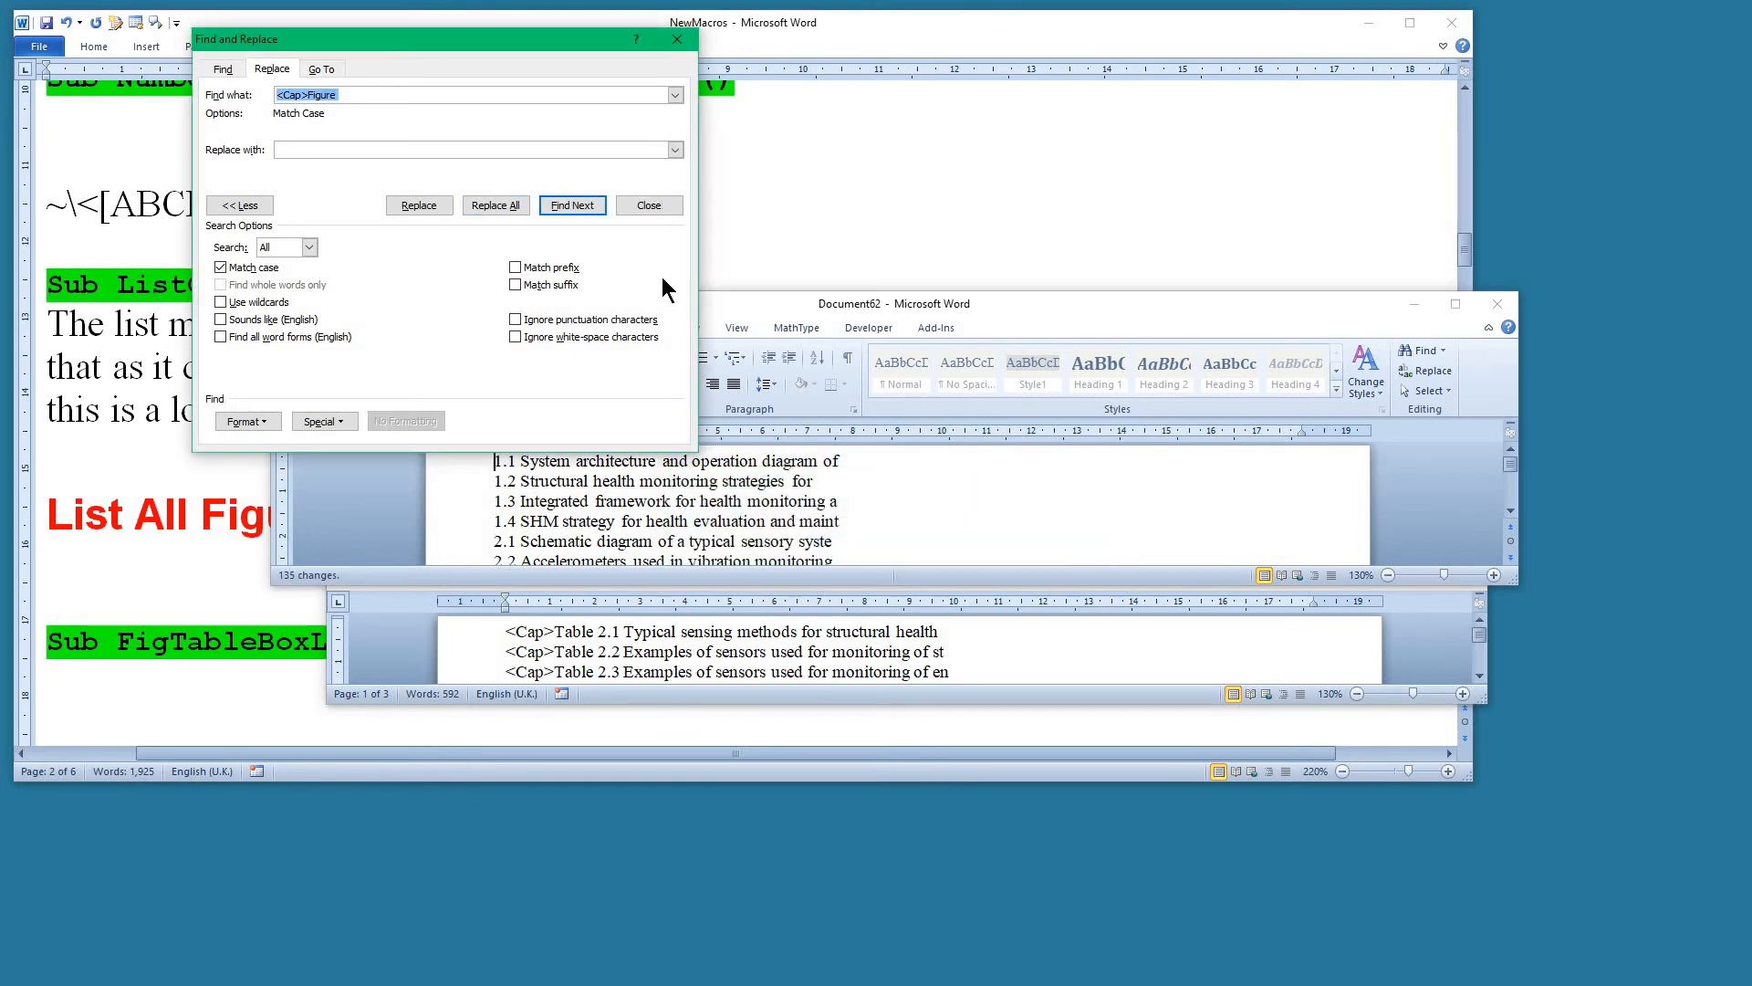
pyautogui.click(654, 202)
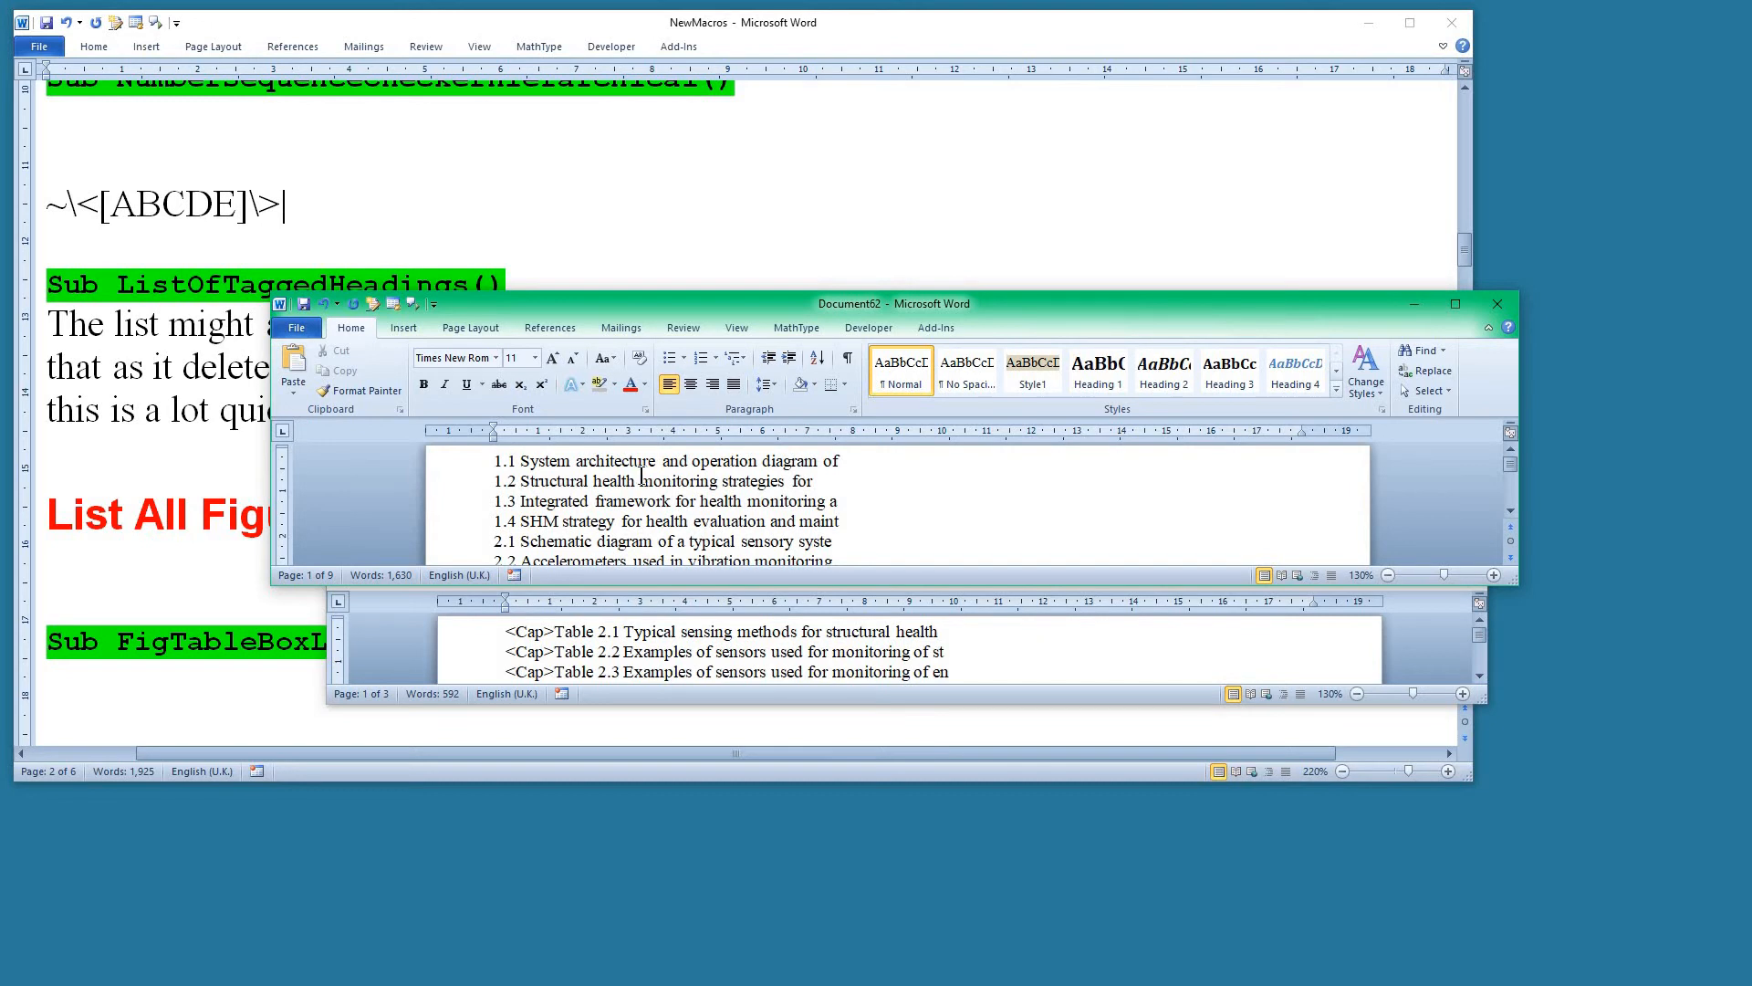
# Check the figure list's number sequence, enlarge its window, and magnify the flagged captions around 5.1 to 5.3 to 170%.
pyautogui.scroll(-10, 642, 475)
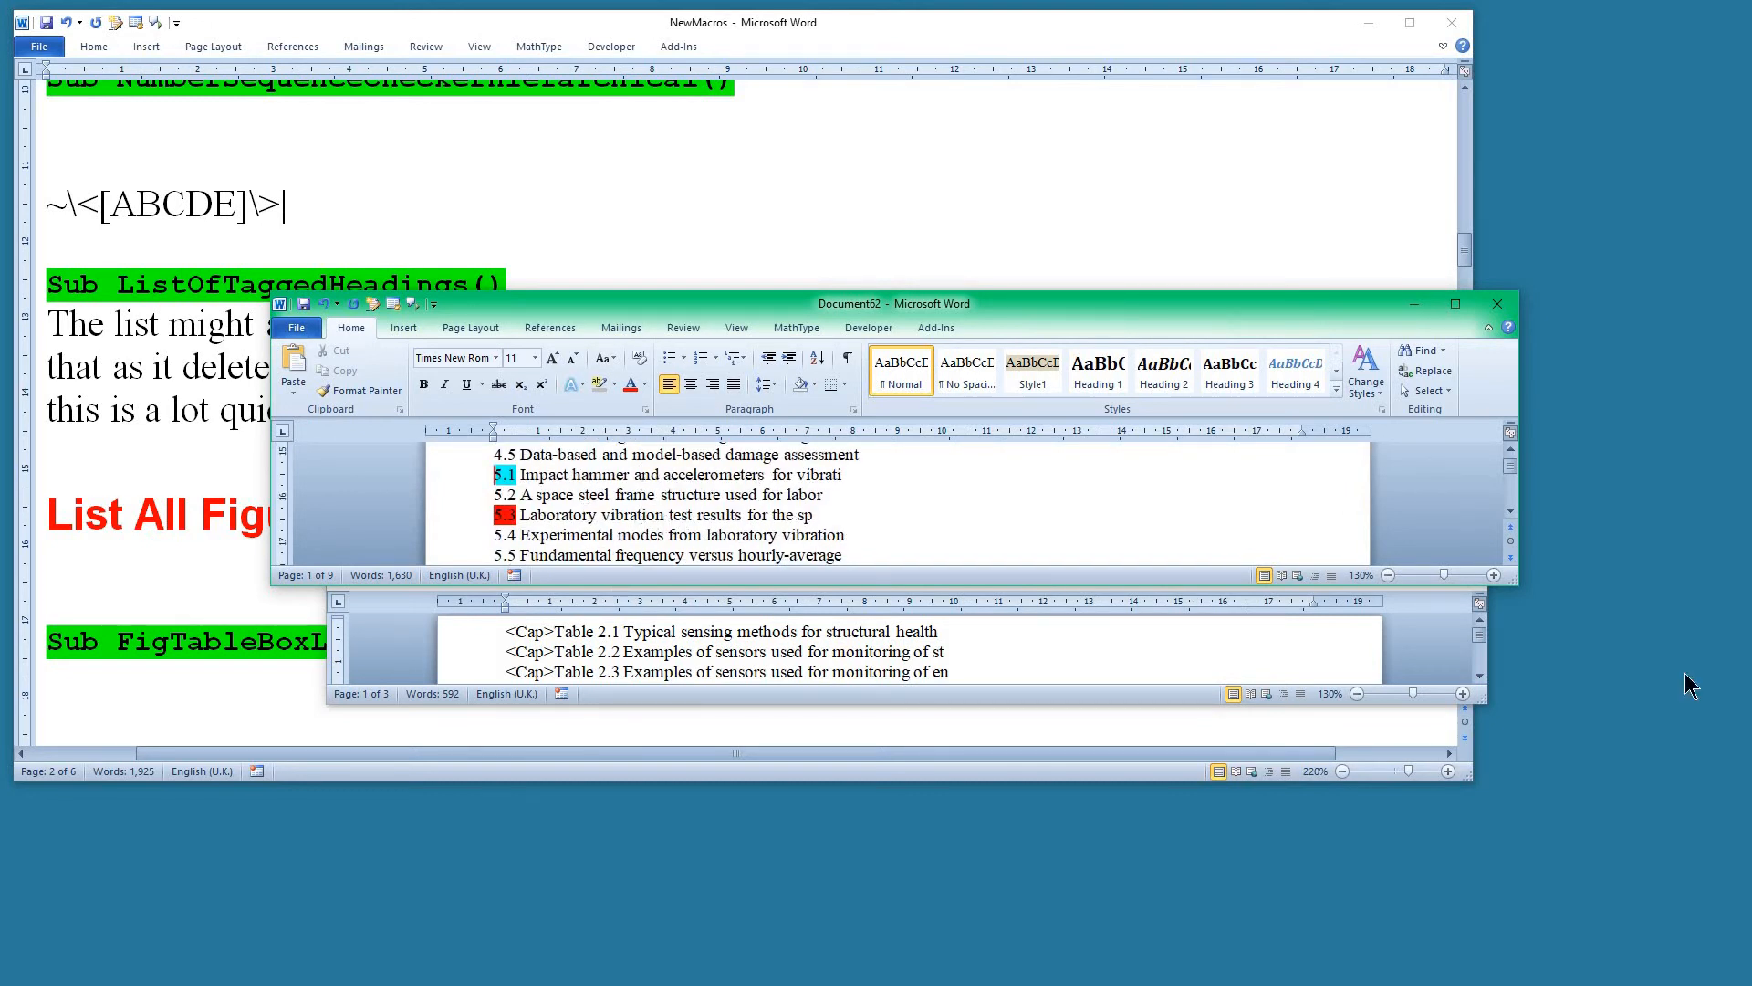
pyautogui.moveTo(1535, 665); pyautogui.dragTo(1542, 725)
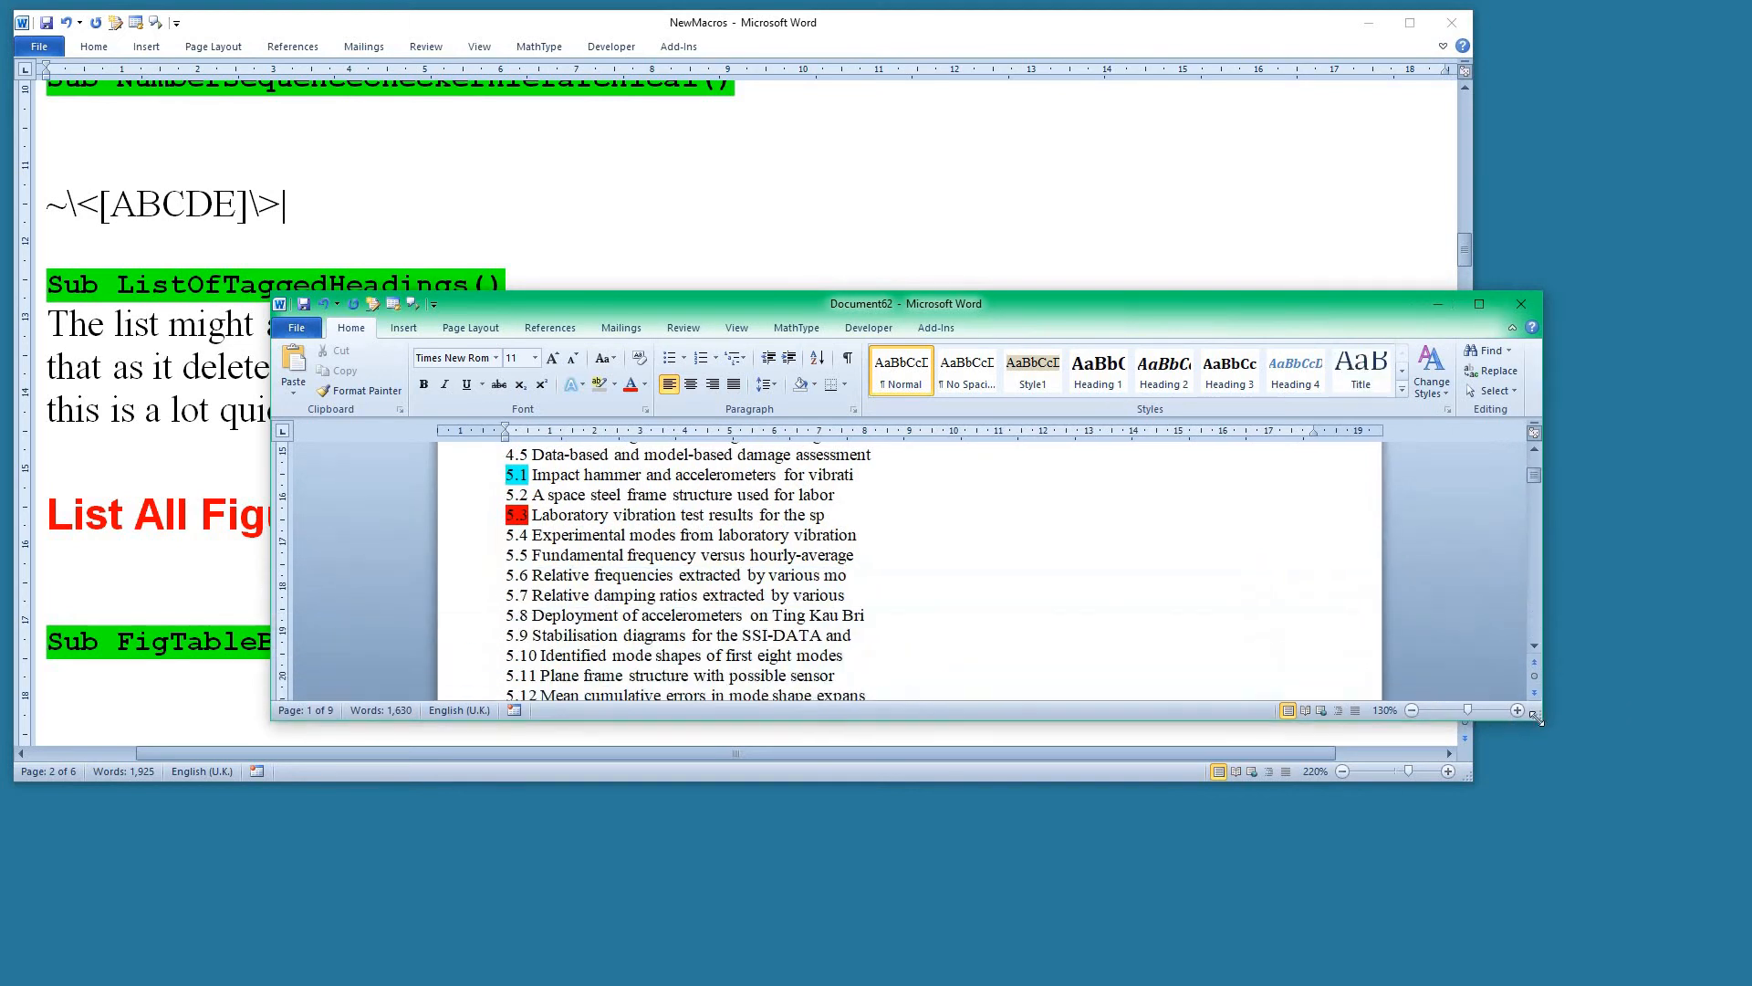
pyautogui.scroll(4, 657, 508)
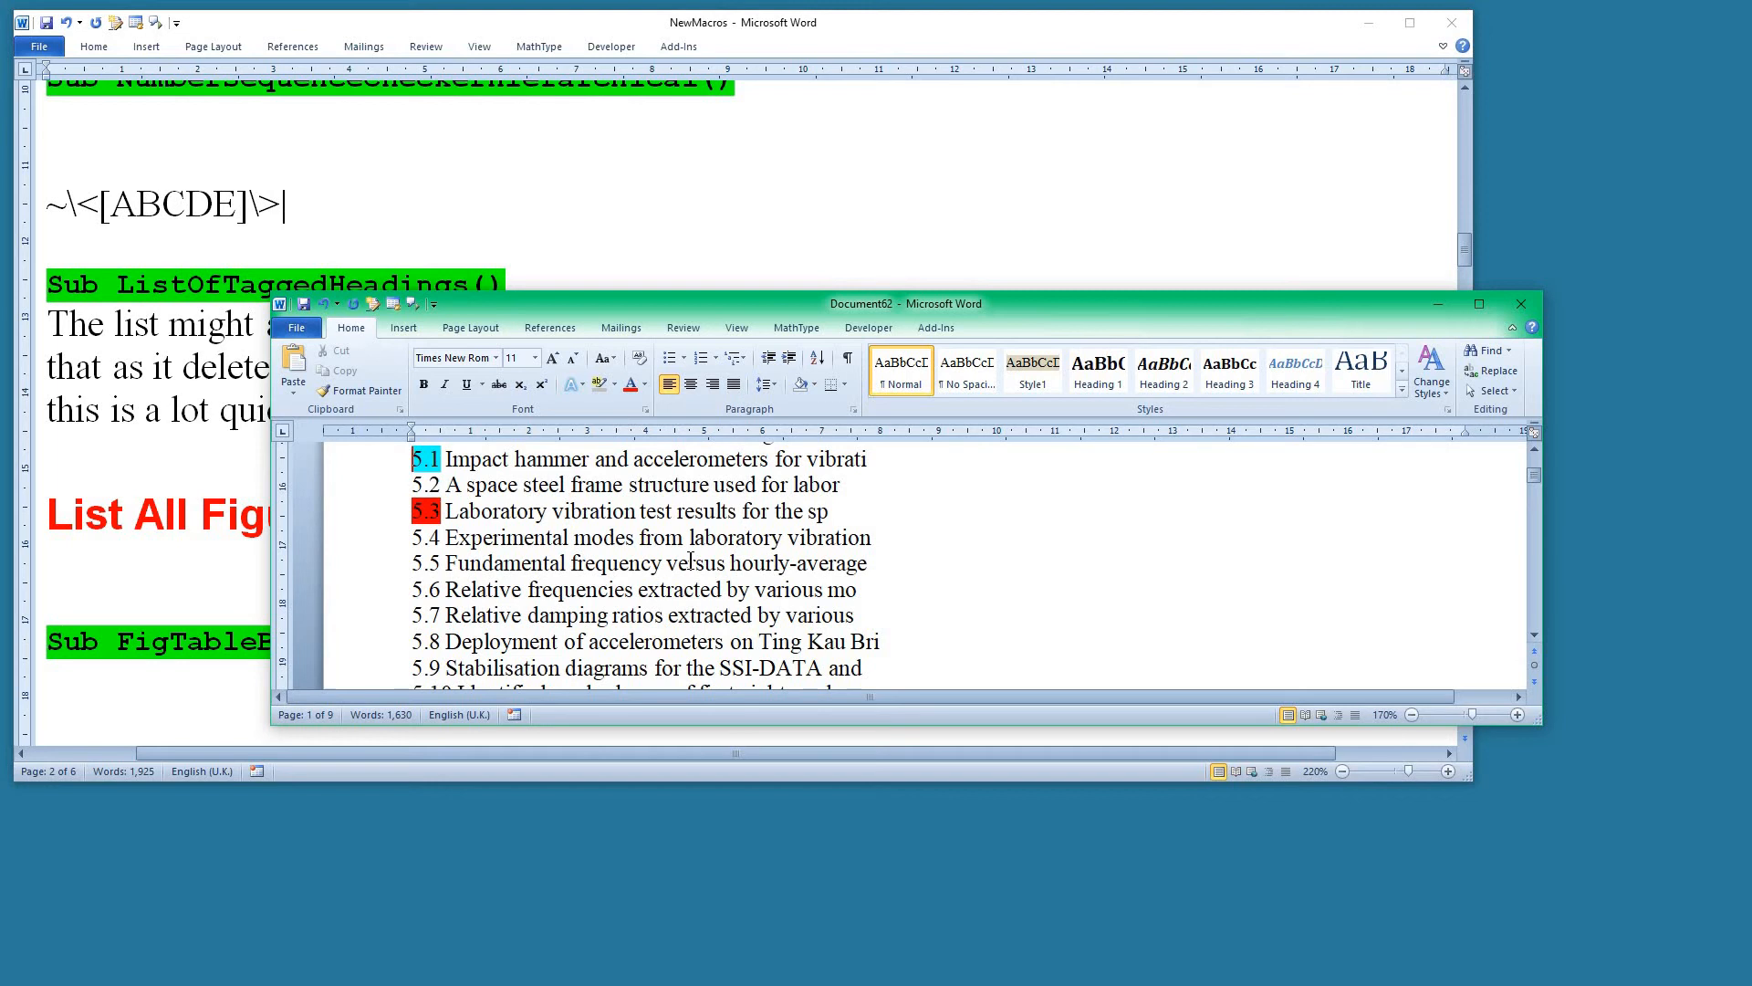
# Show formatting marks and examine the space characters after figure numbers 5.2 and 5.3.
pyautogui.hotkey('ctrl', 'shift', '8')
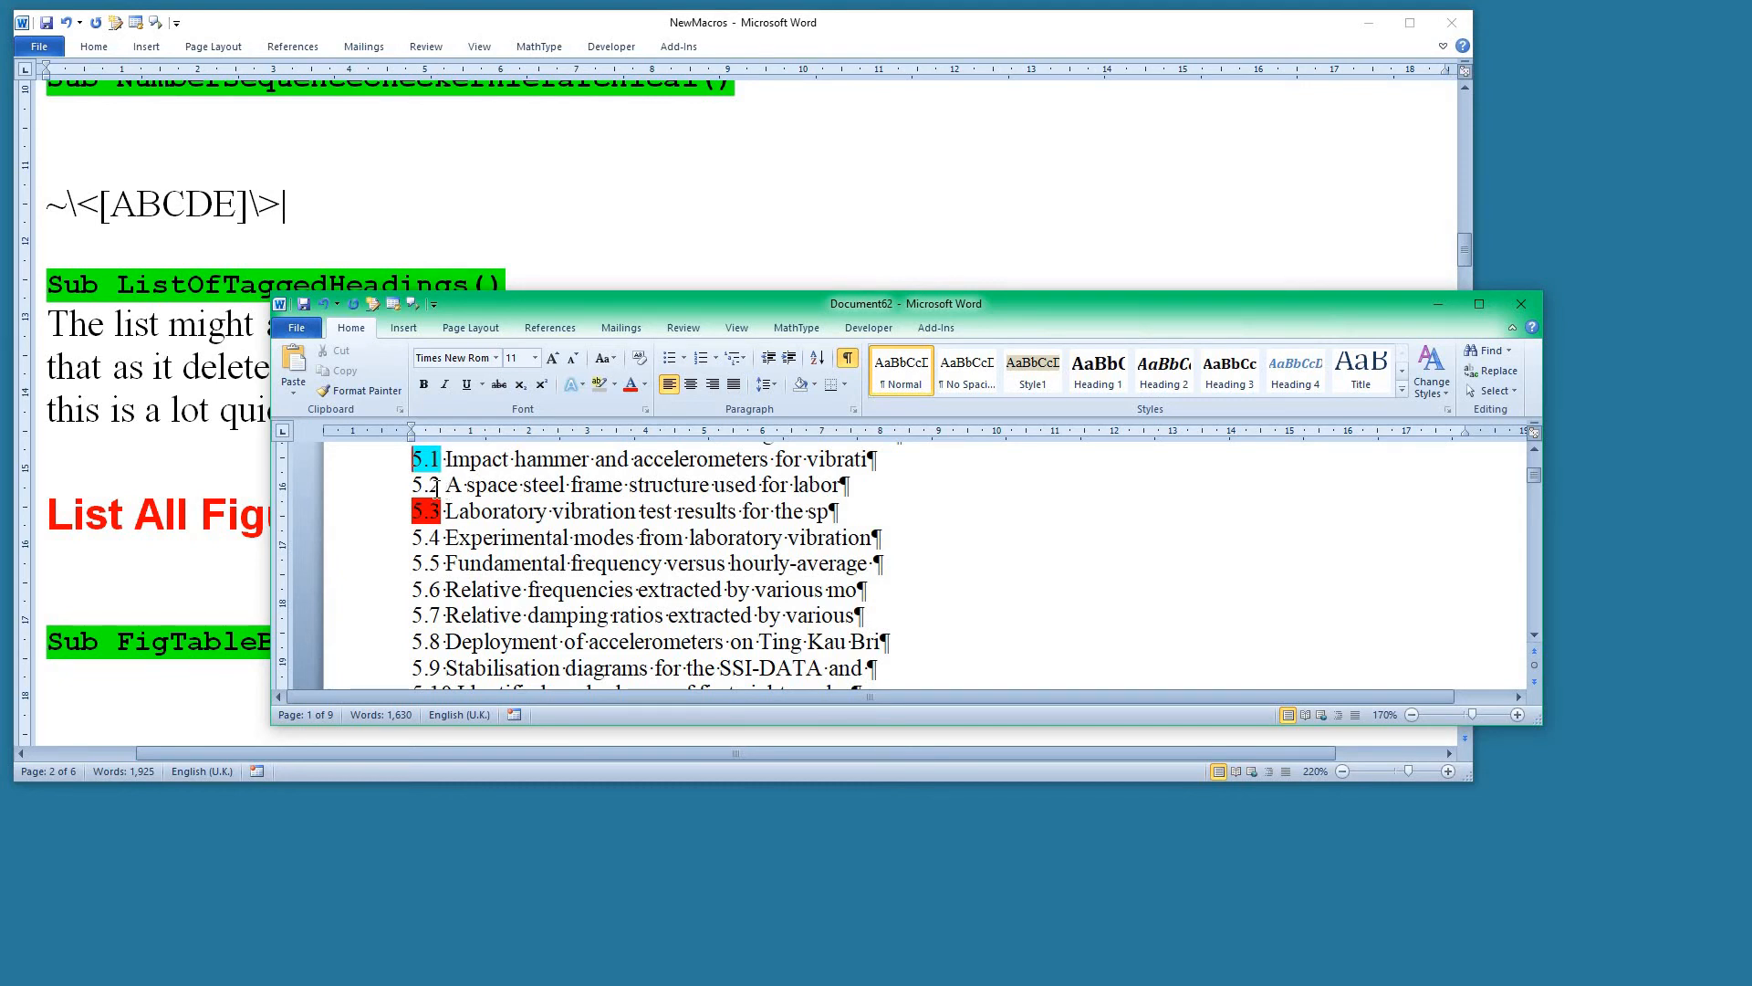
pyautogui.moveTo(440, 490); pyautogui.dragTo(449, 487)
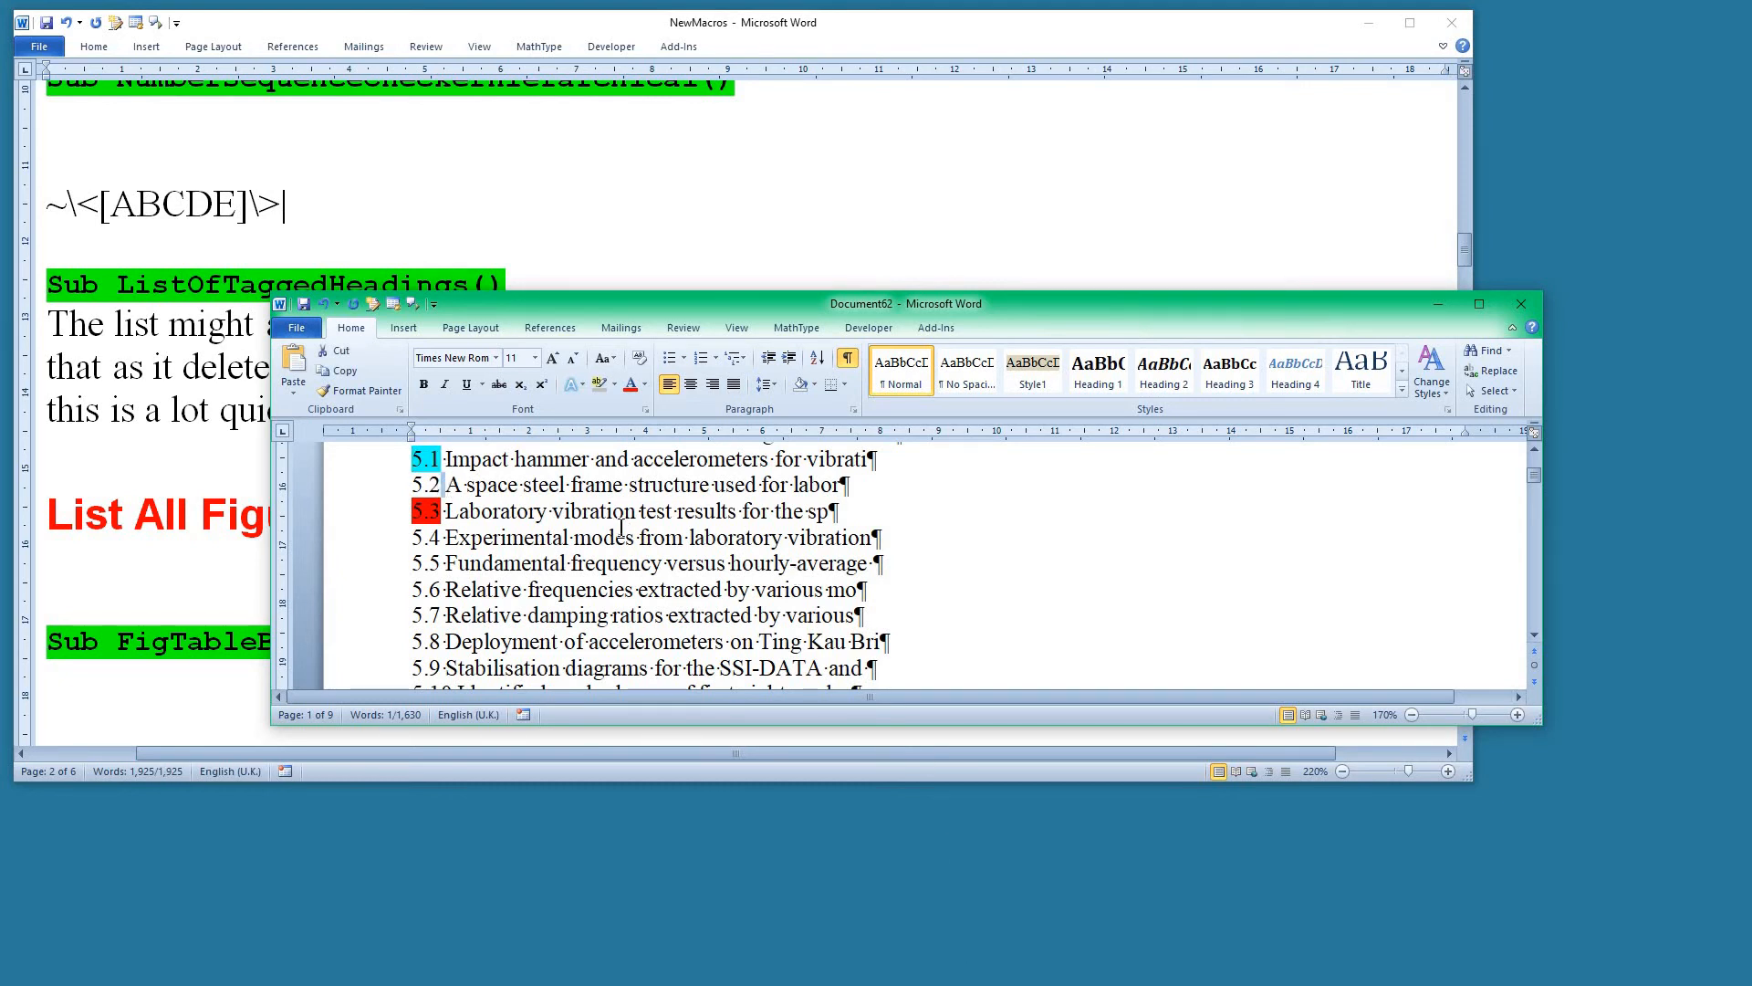
pyautogui.click(466, 486)
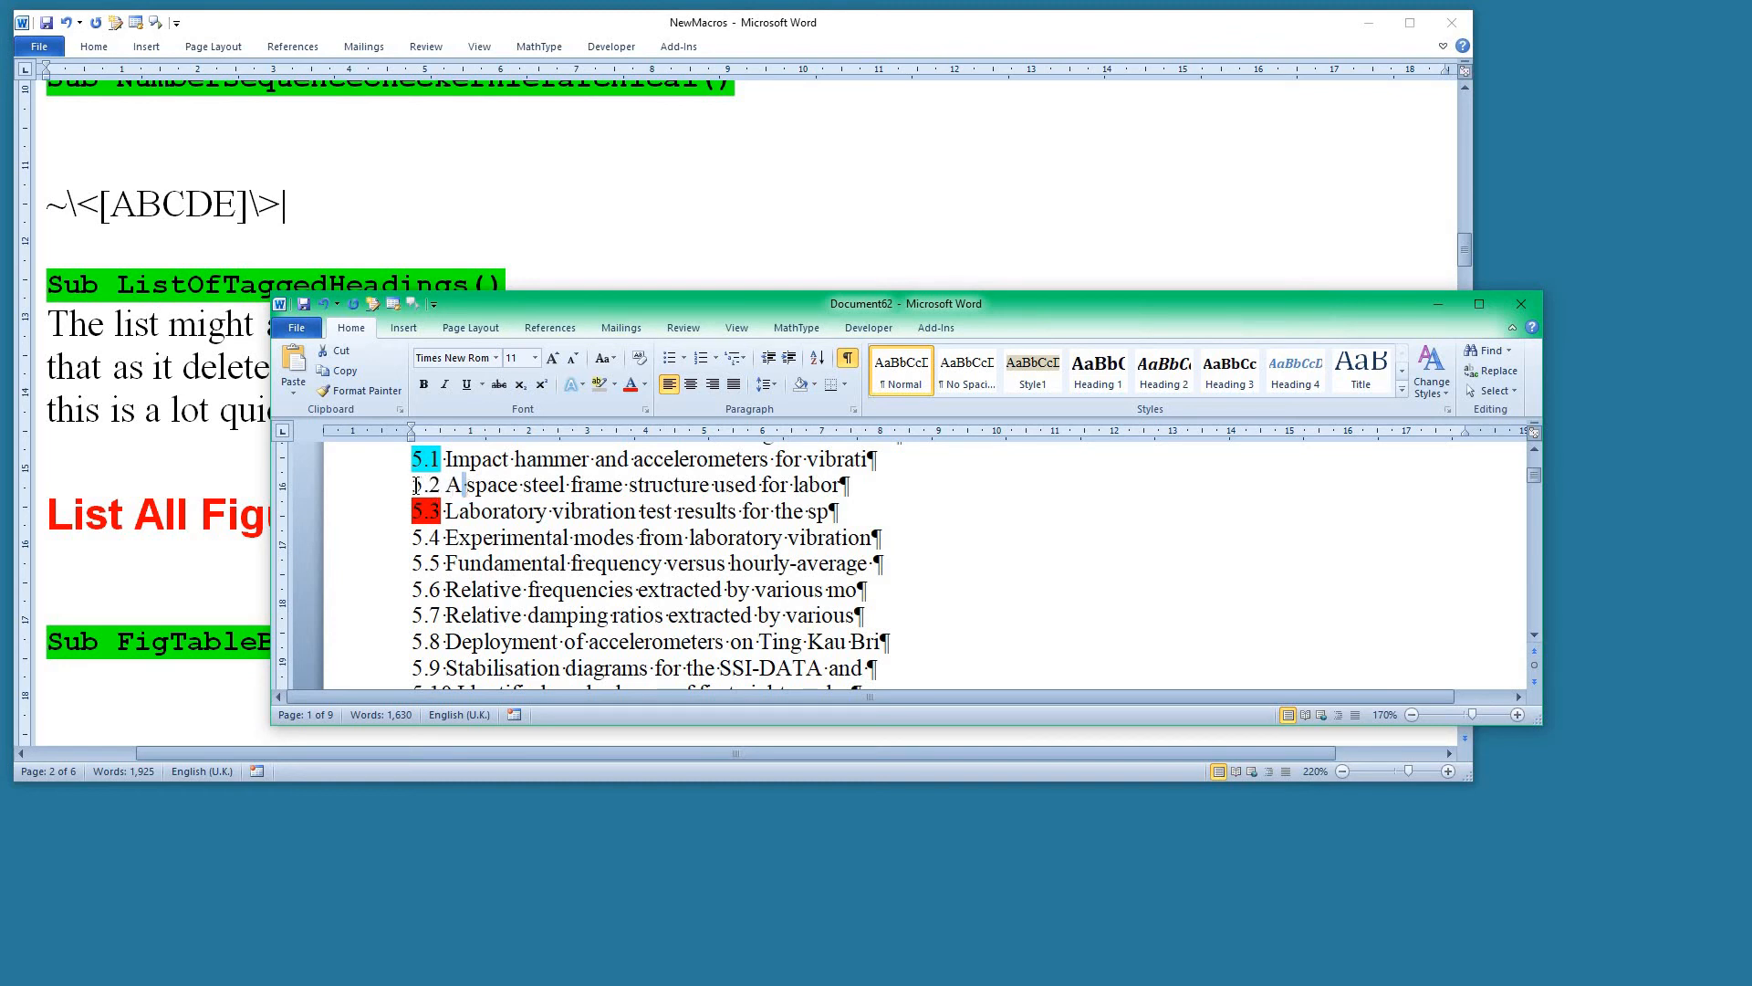
pyautogui.click(461, 511)
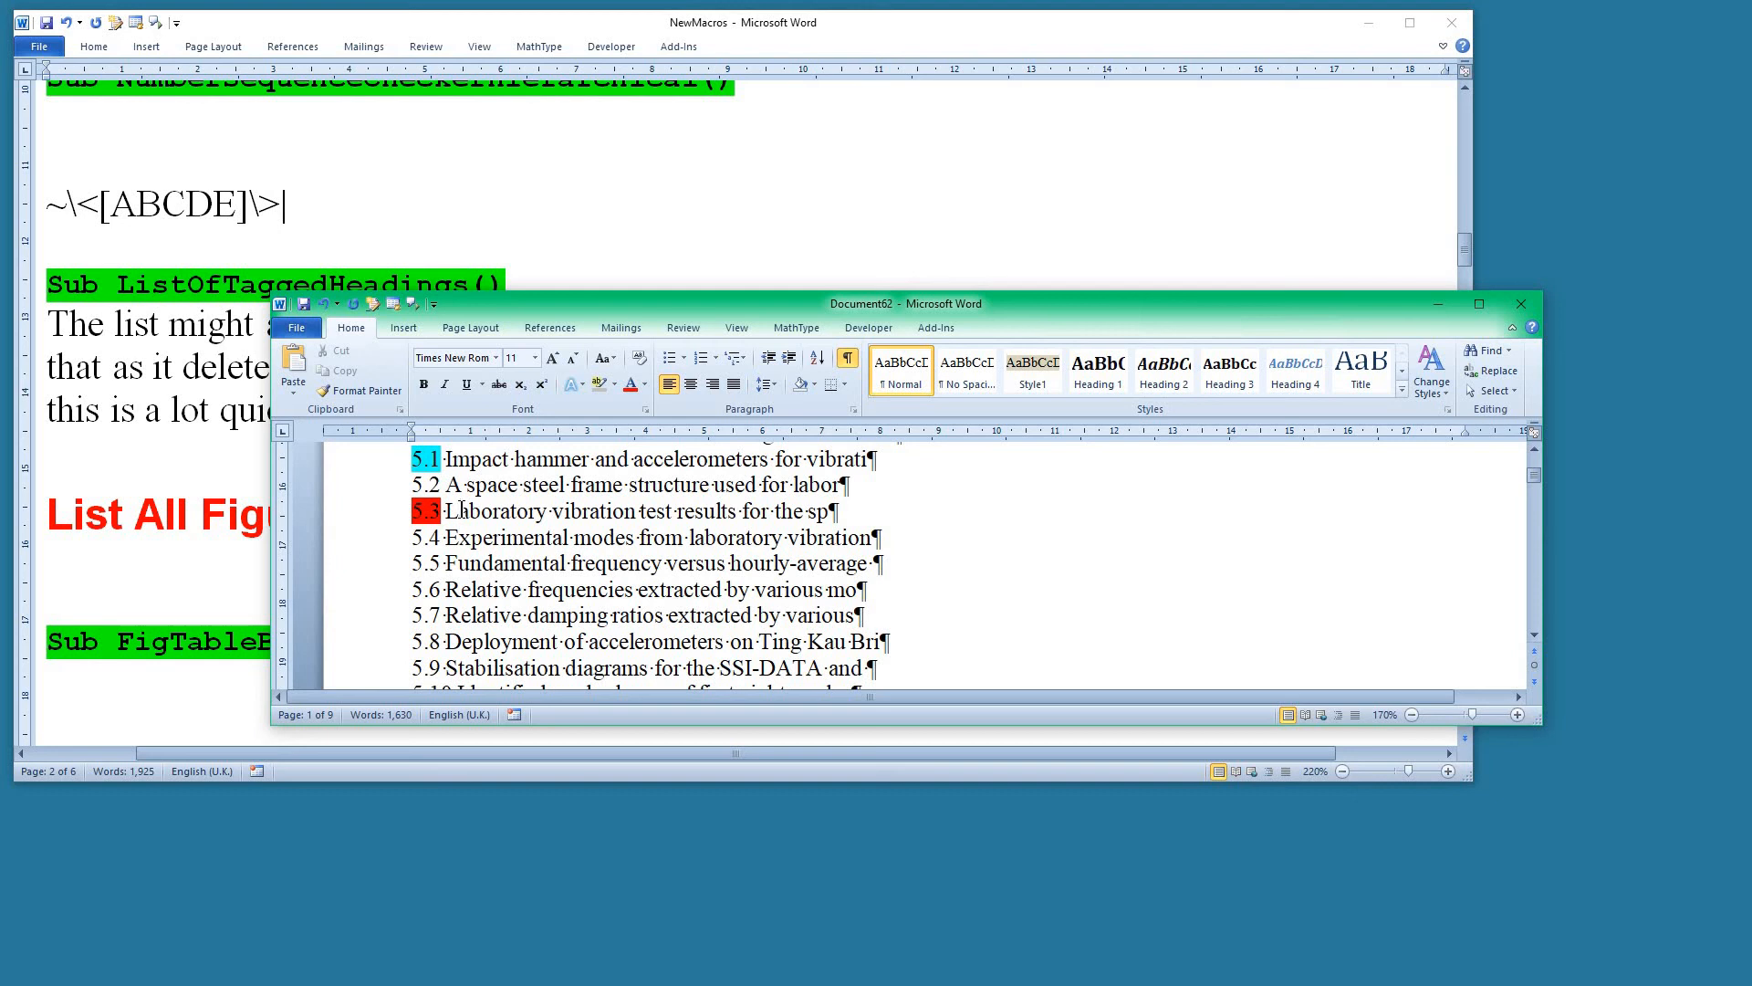
# Examine the flagged caption 7.3 and the Plurals section, and close the figure list without saving.
pyautogui.scroll(-7, 461, 511)
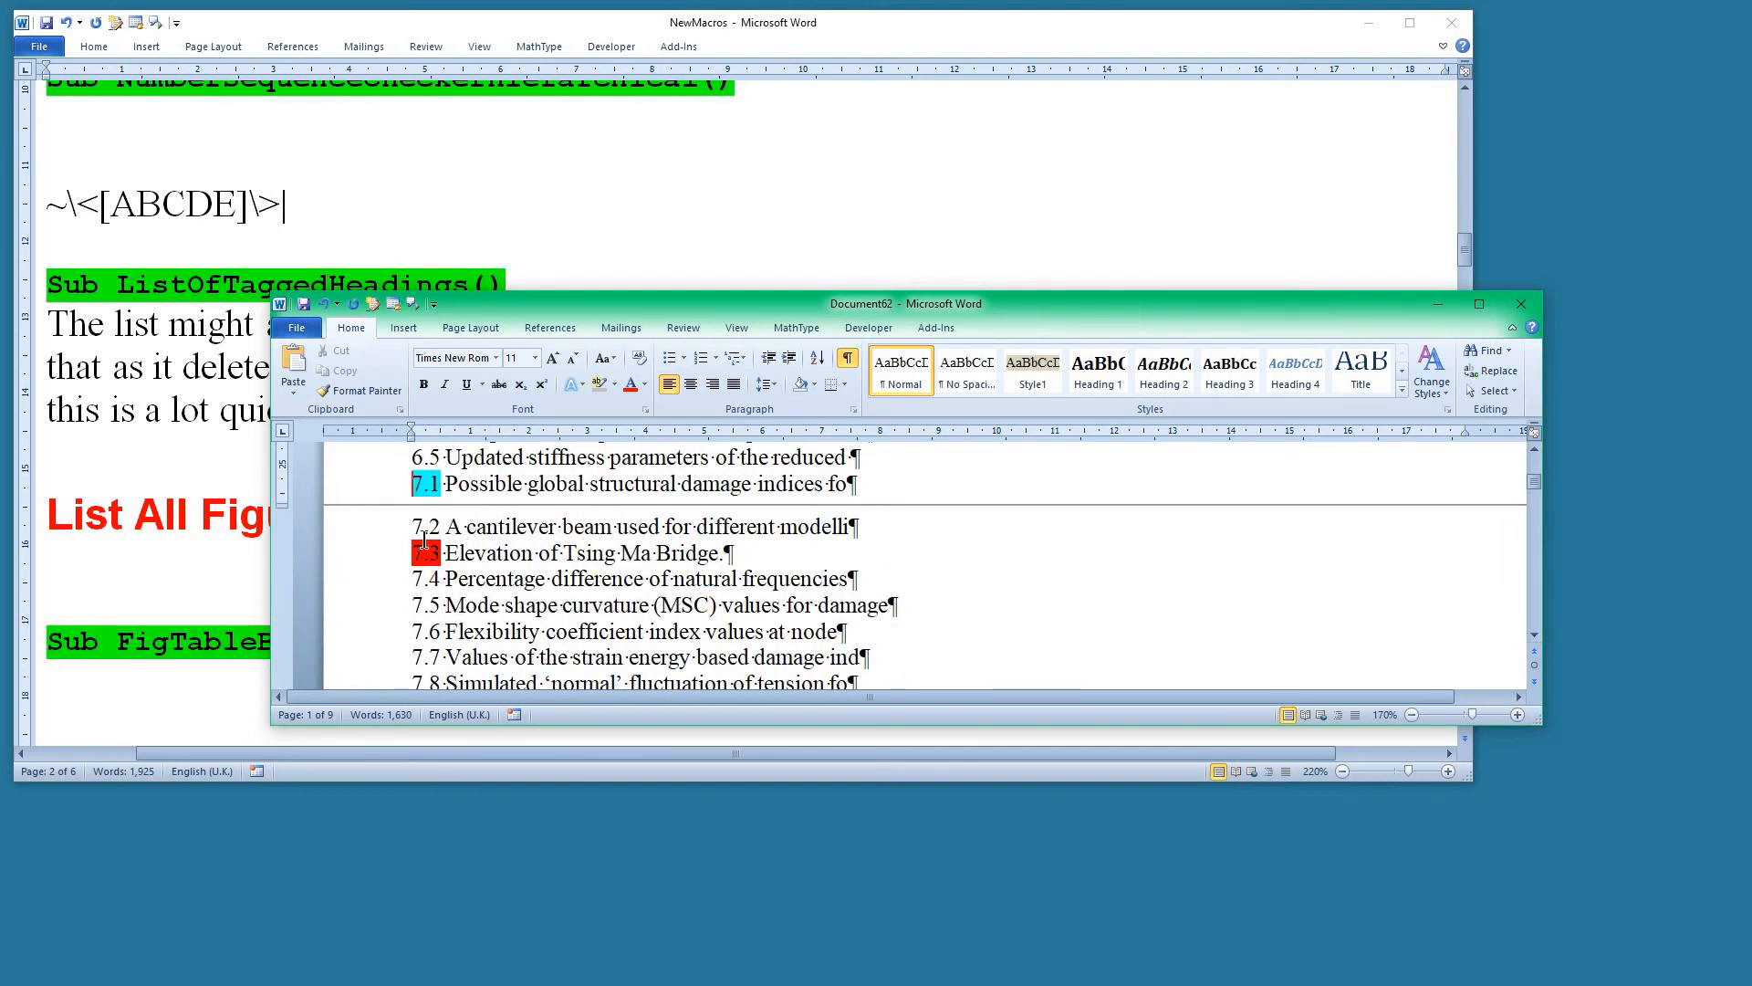
pyautogui.click(465, 551)
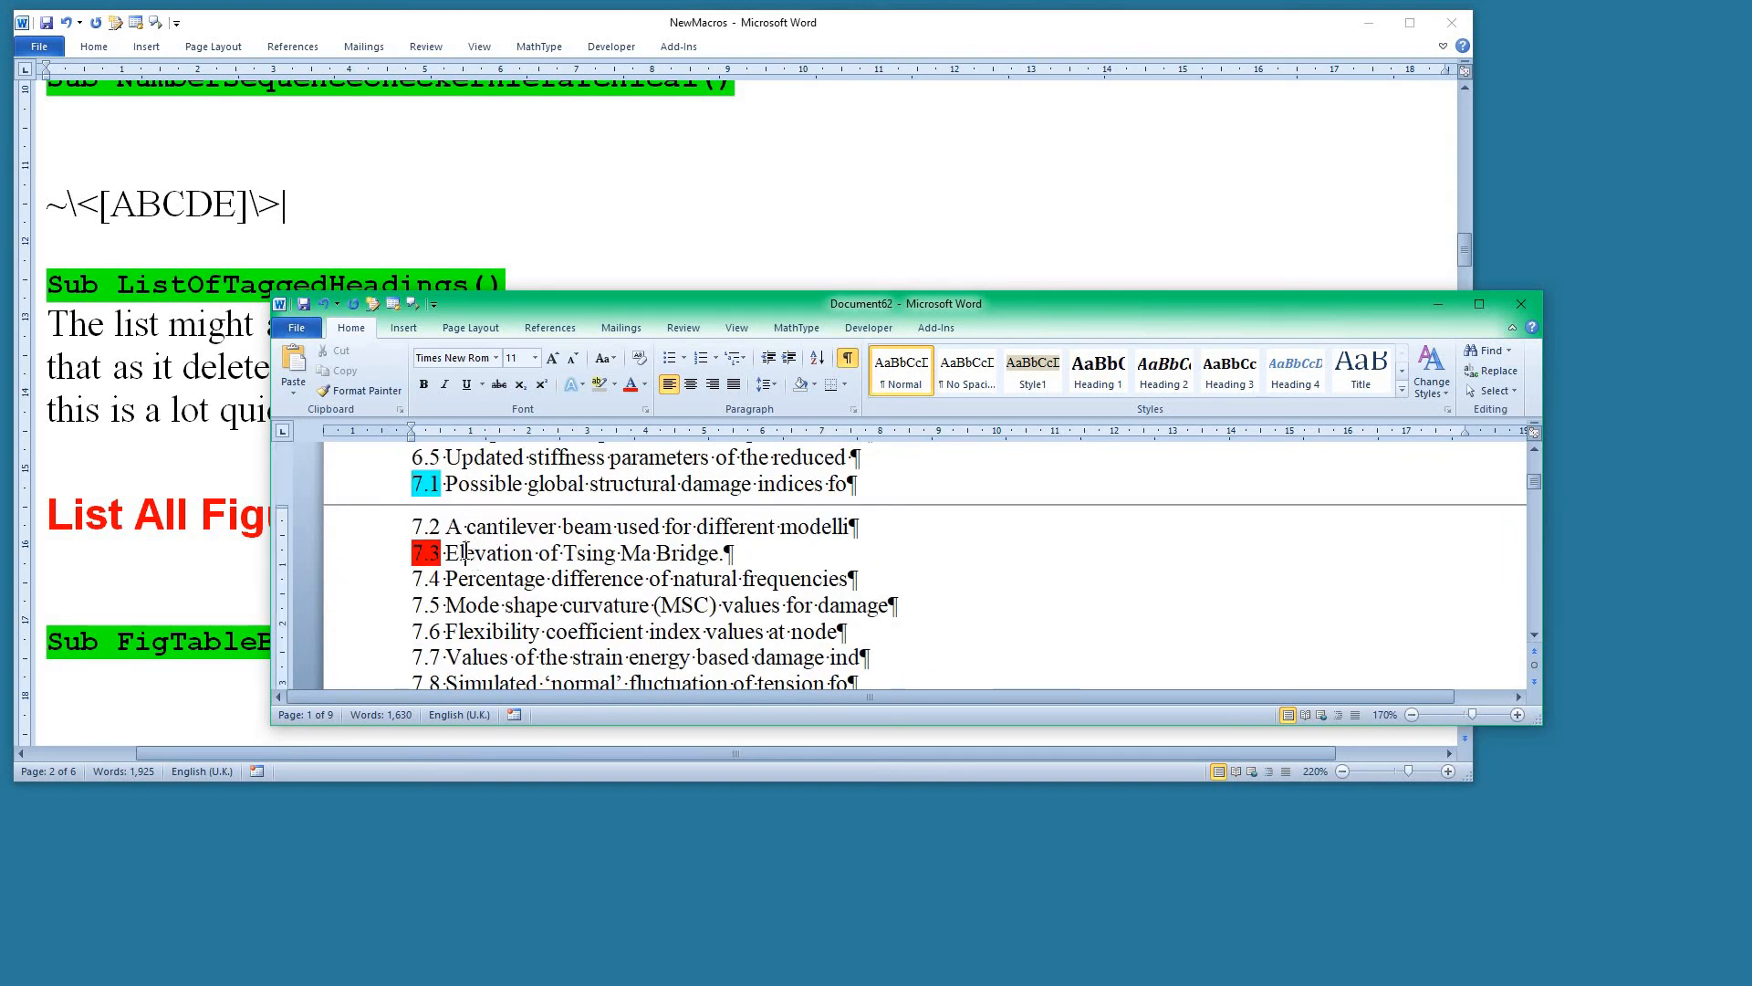
pyautogui.scroll(-20, 465, 551)
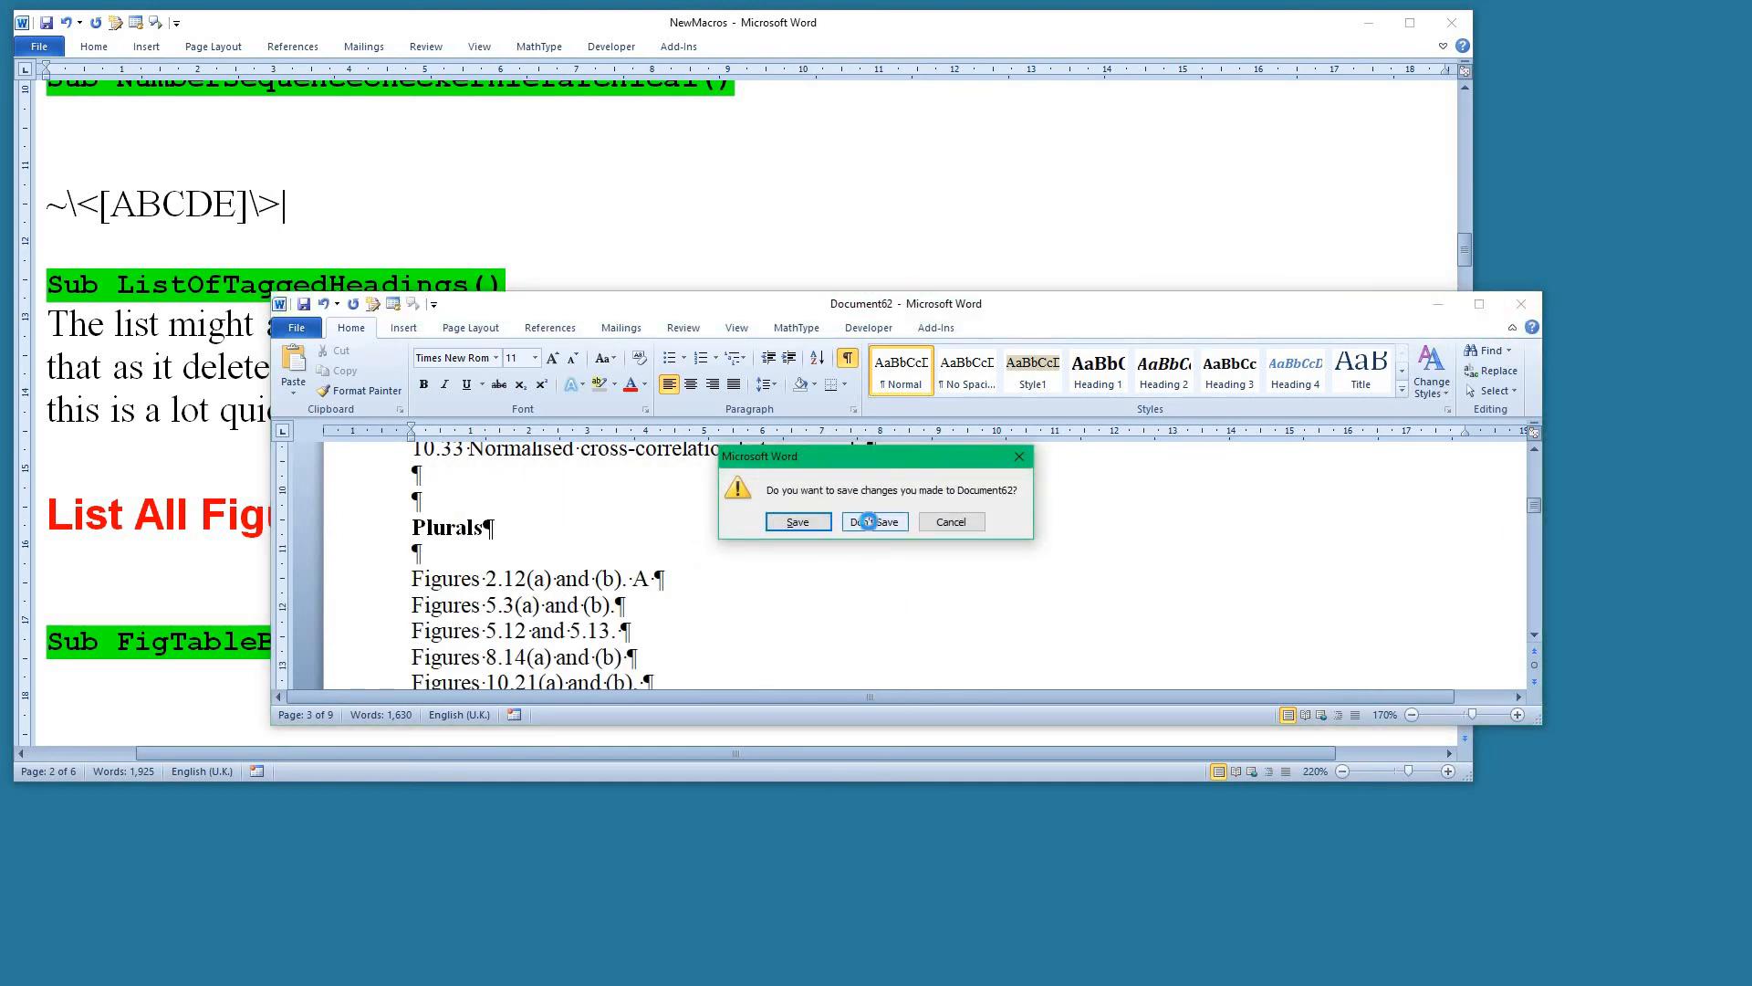
pyautogui.click(868, 522)
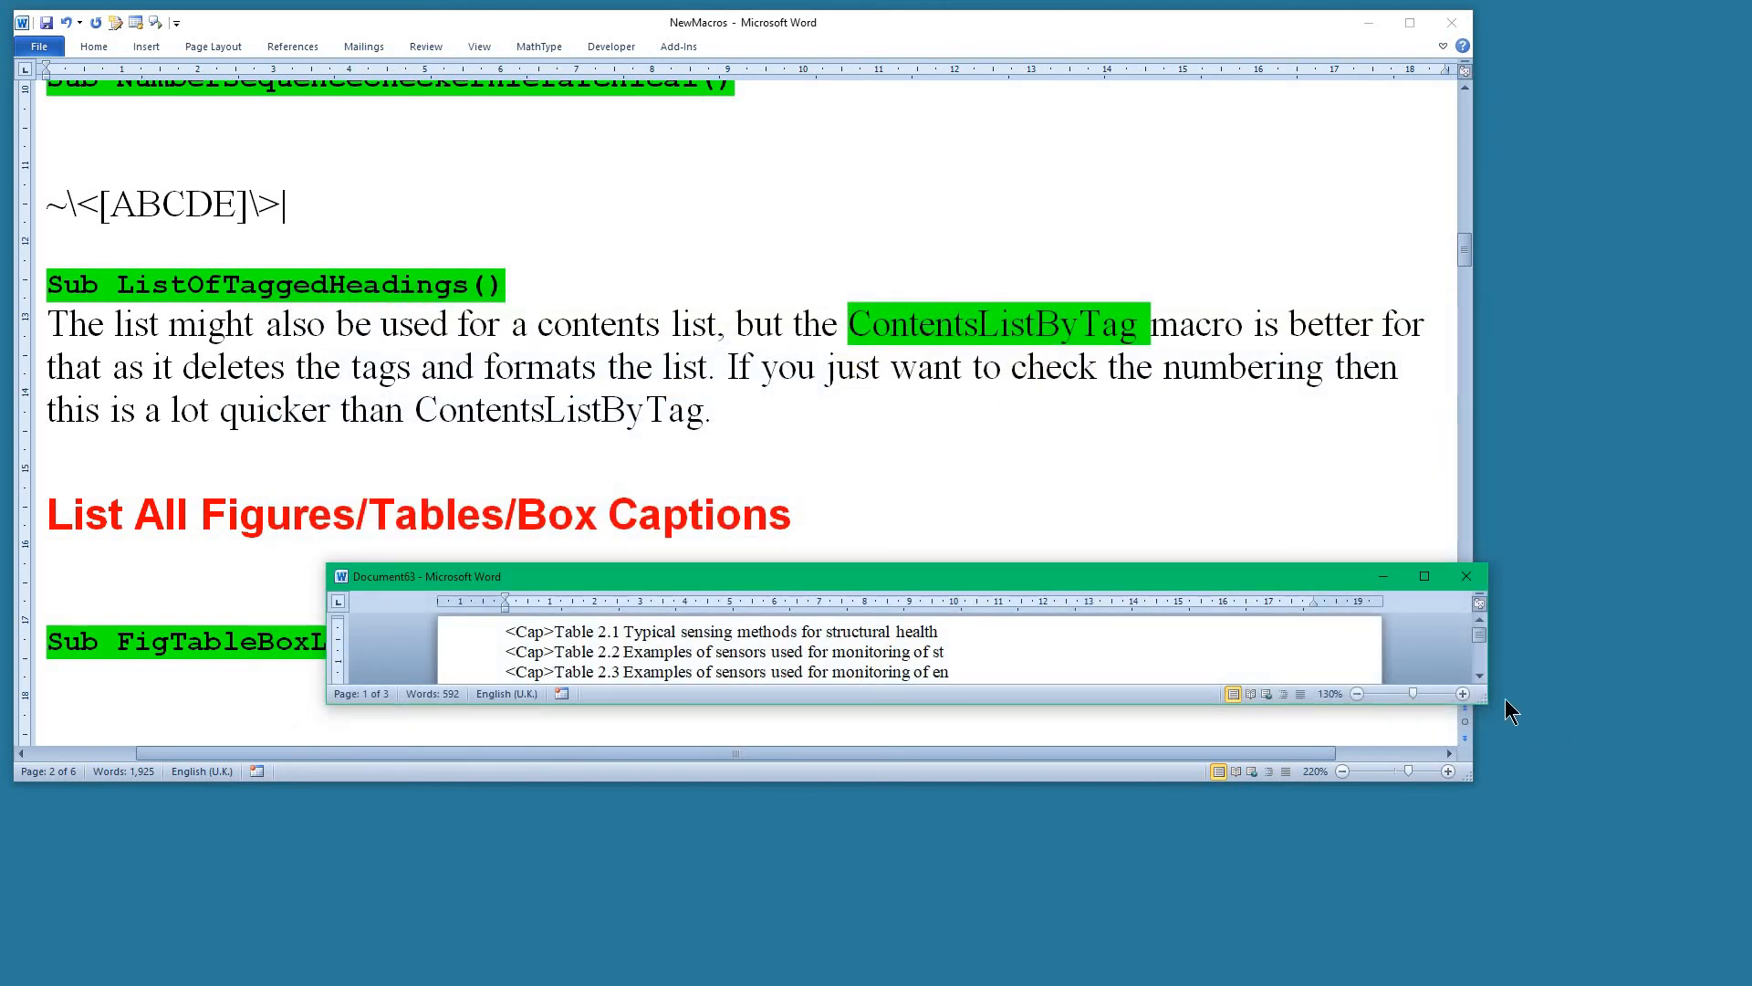
# Enlarge and reposition the table caption list to view more entries, and close it without saving.
pyautogui.moveTo(1486, 703); pyautogui.dragTo(1511, 936)
pyautogui.moveTo(976, 573); pyautogui.dragTo(1058, 211)
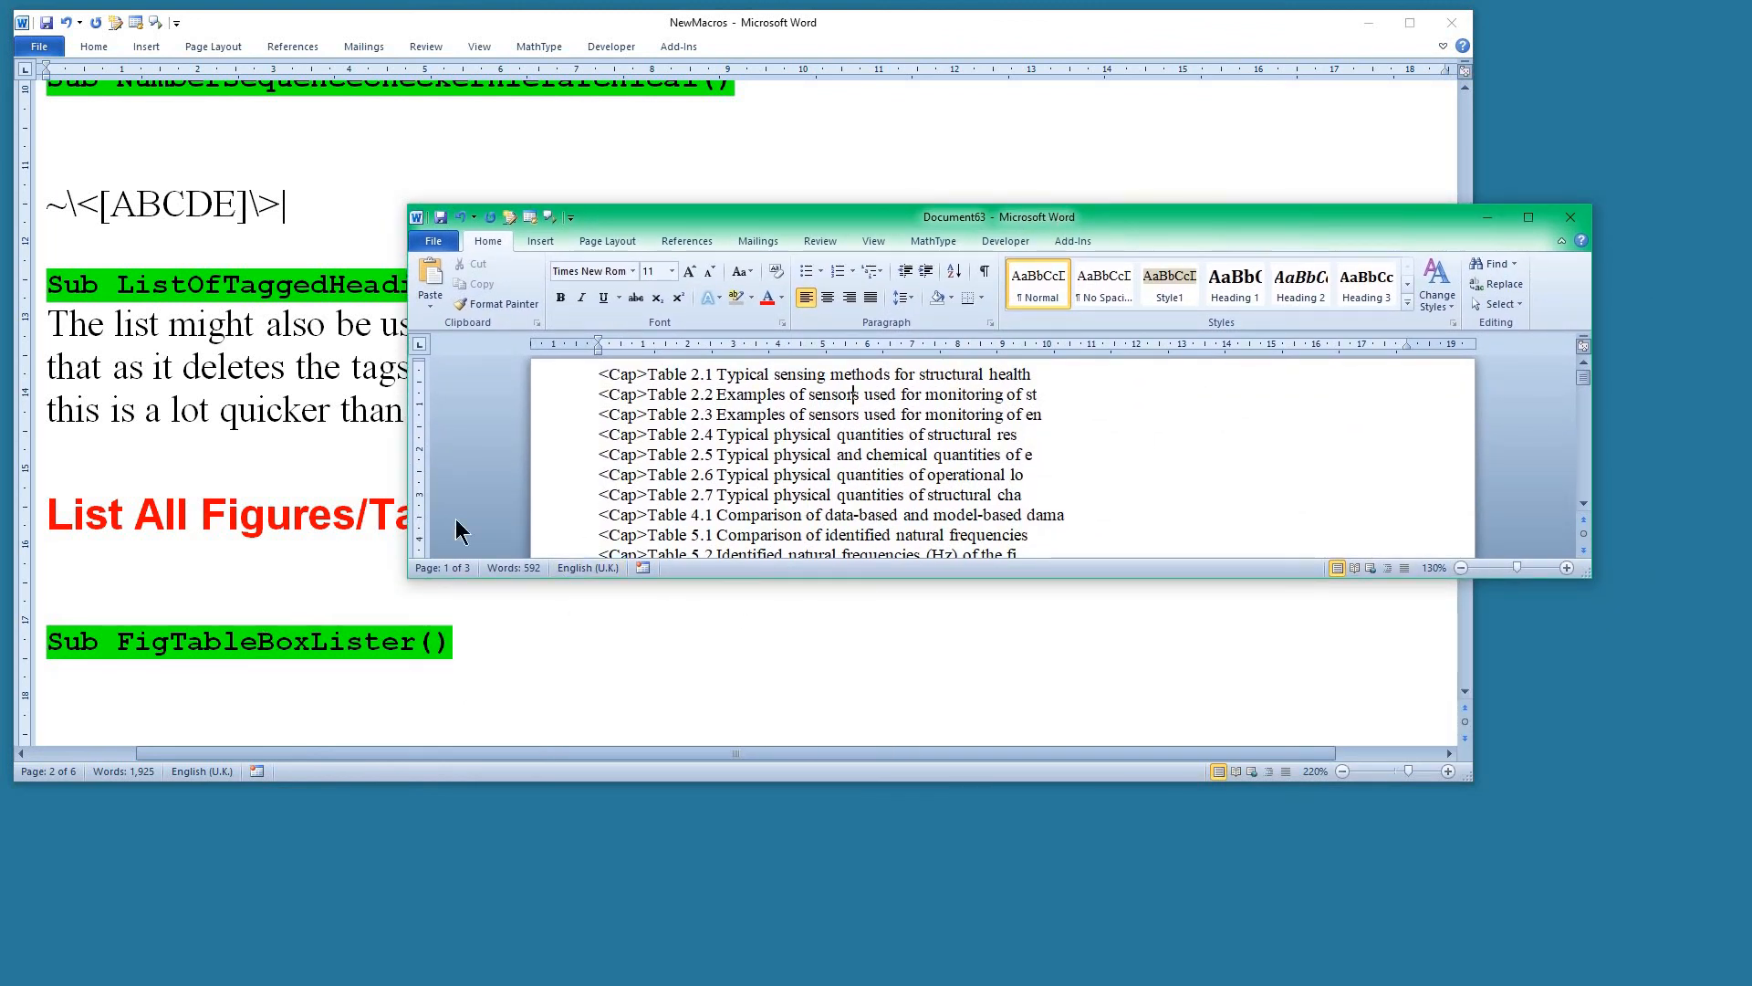
pyautogui.click(1570, 219)
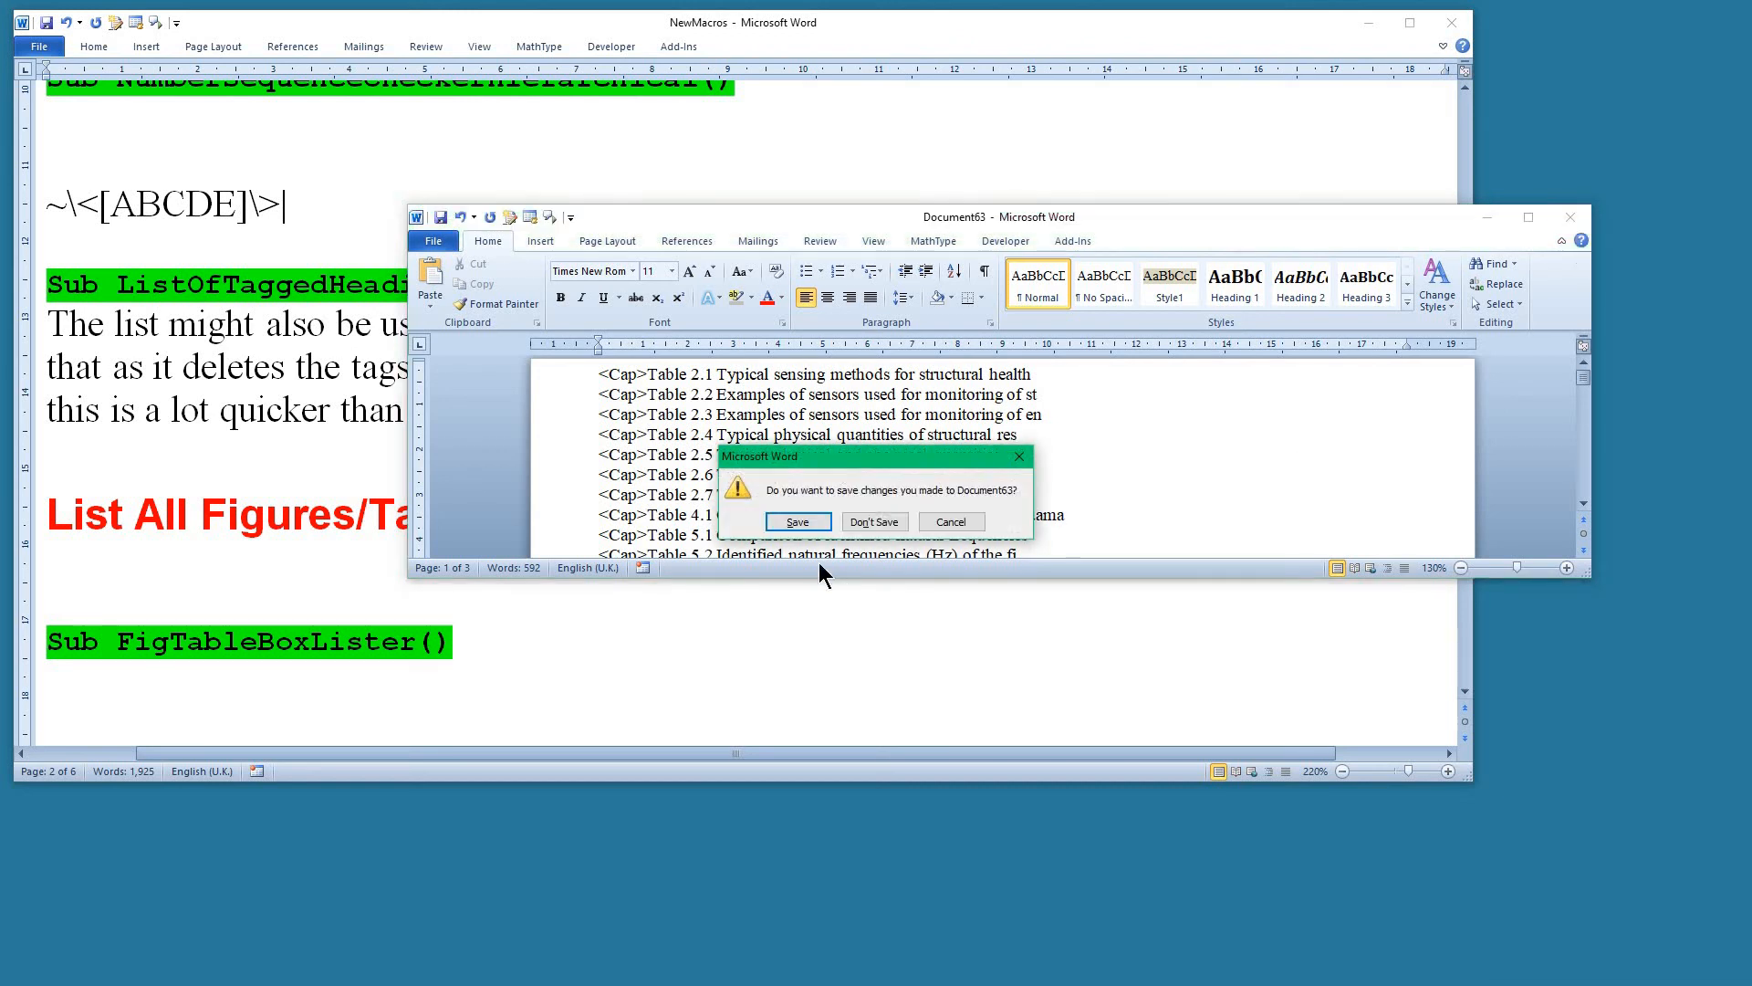
pyautogui.click(882, 522)
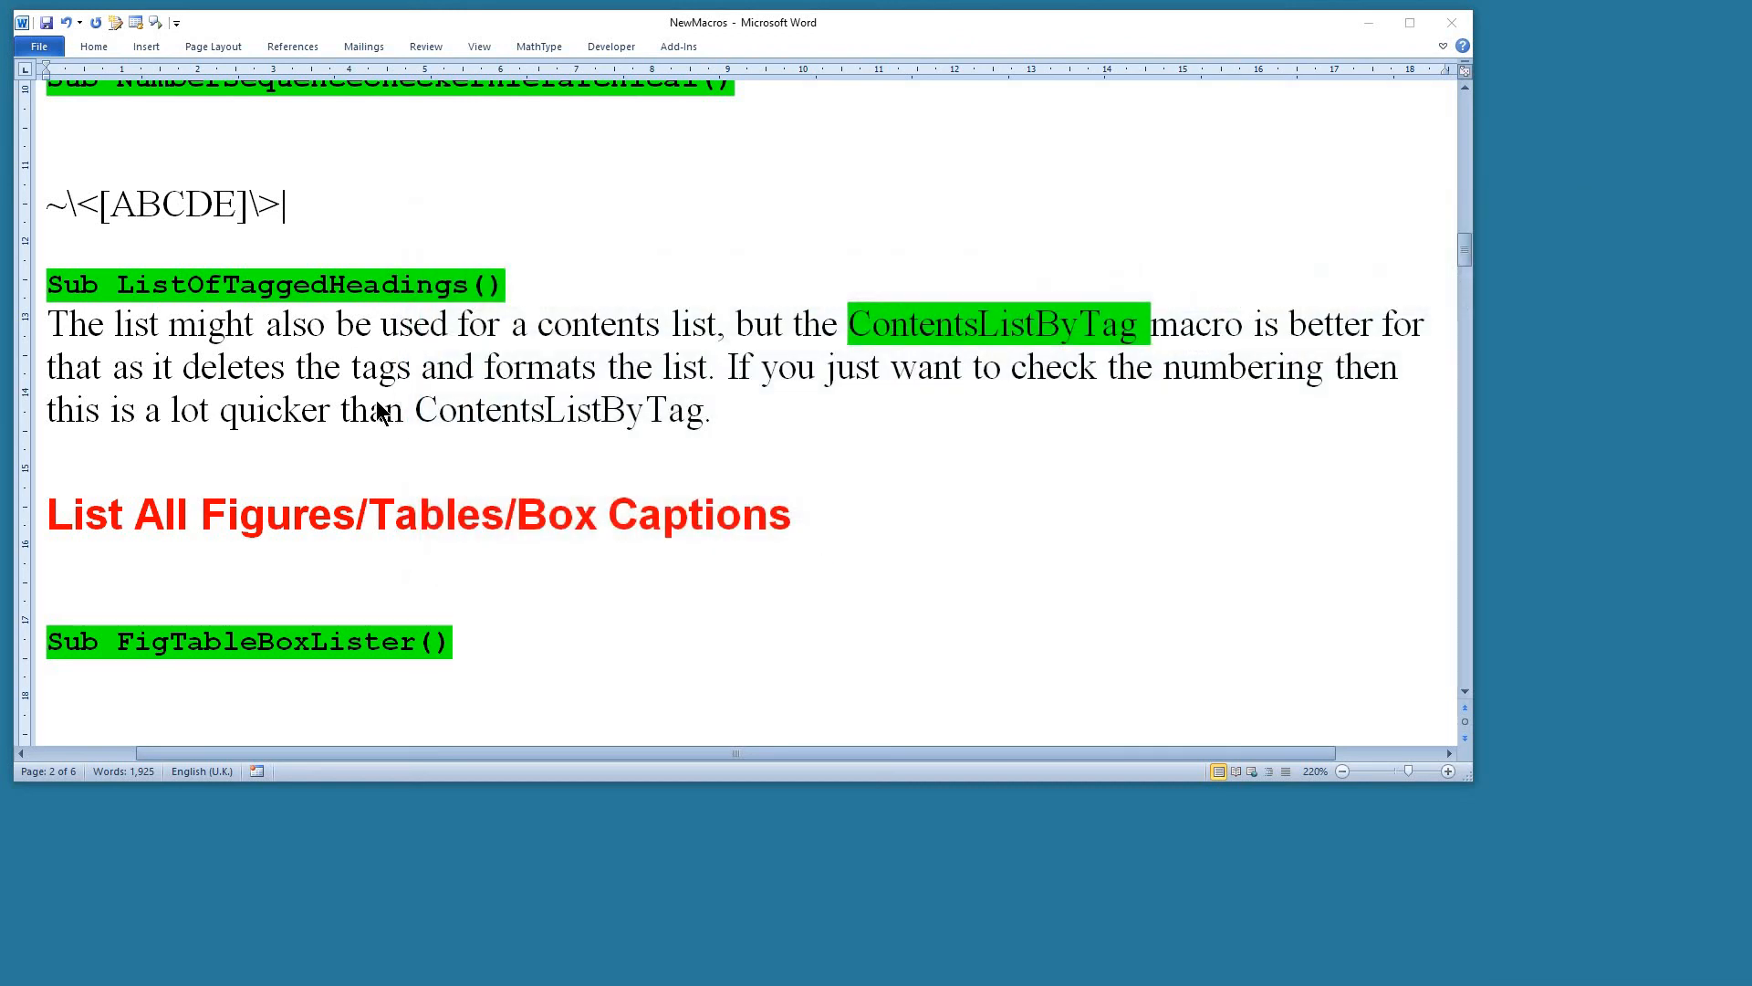